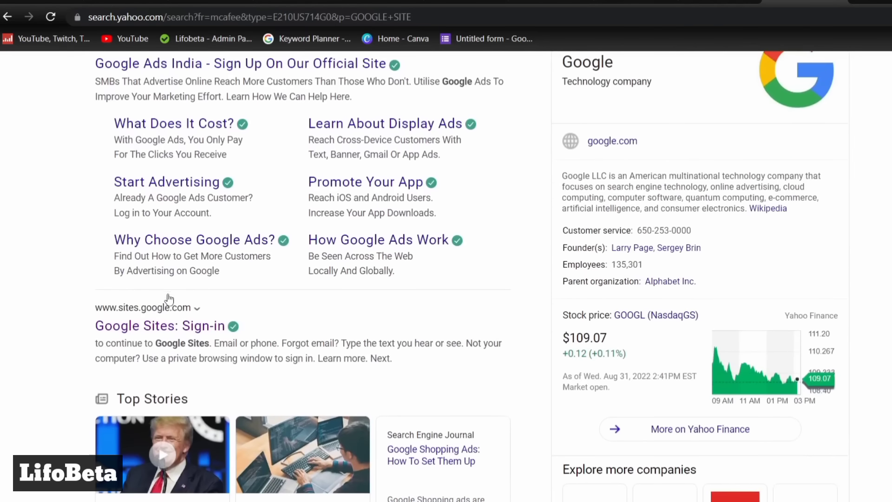
Open Google Sites from the search results and create a new blank site.
click(152, 326)
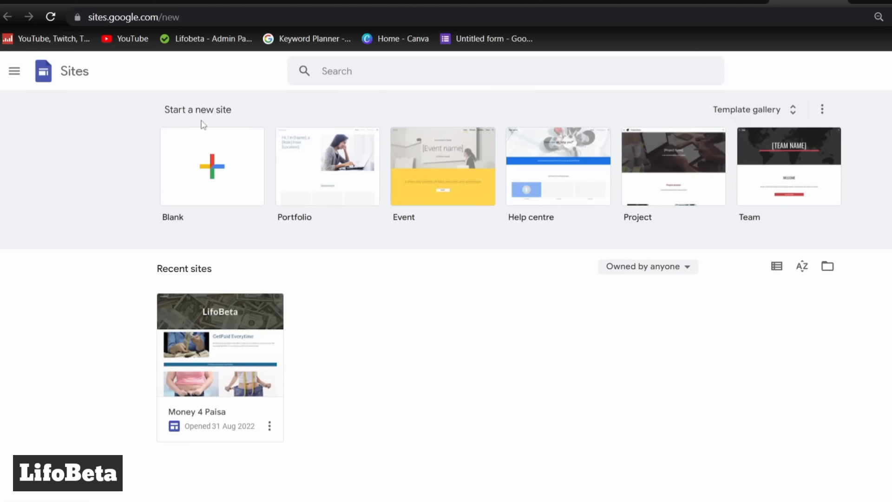
click(213, 158)
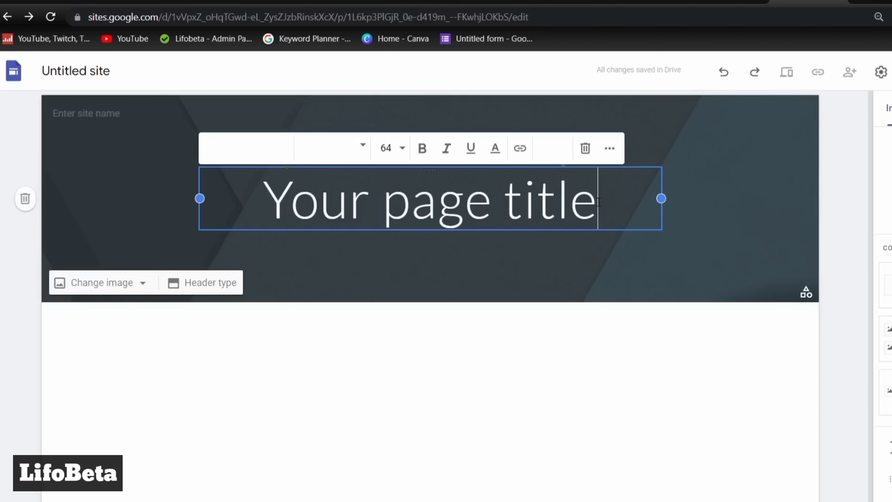
Replace the placeholder page title in the header with "GetPaid24".
drag(599, 204, 269, 202)
key(BackSpace)
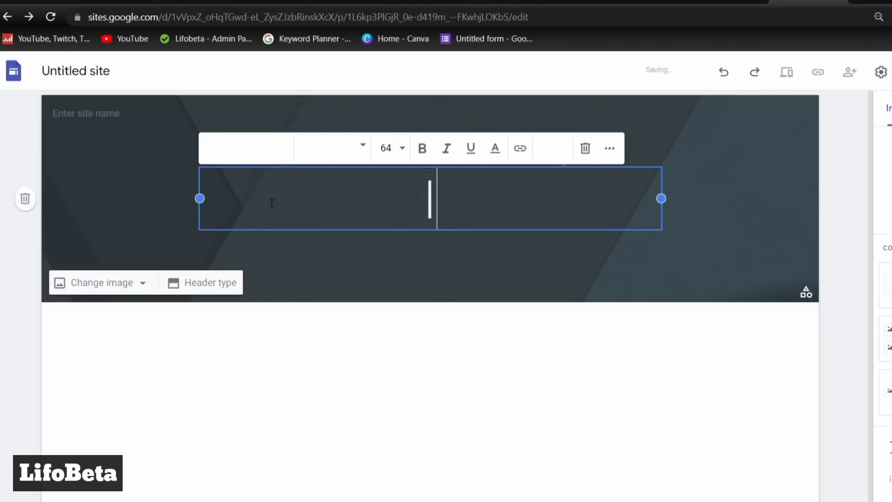
text(lifob)
key(BackSpace)
key(BackSpace)
key(BackSpace)
key(BackSpace)
key(BackSpace)
text(getpaid)
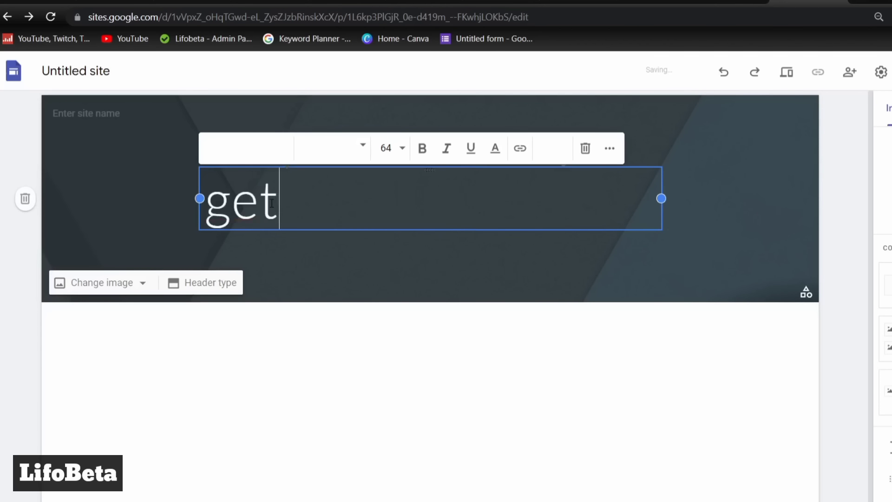
text(24)
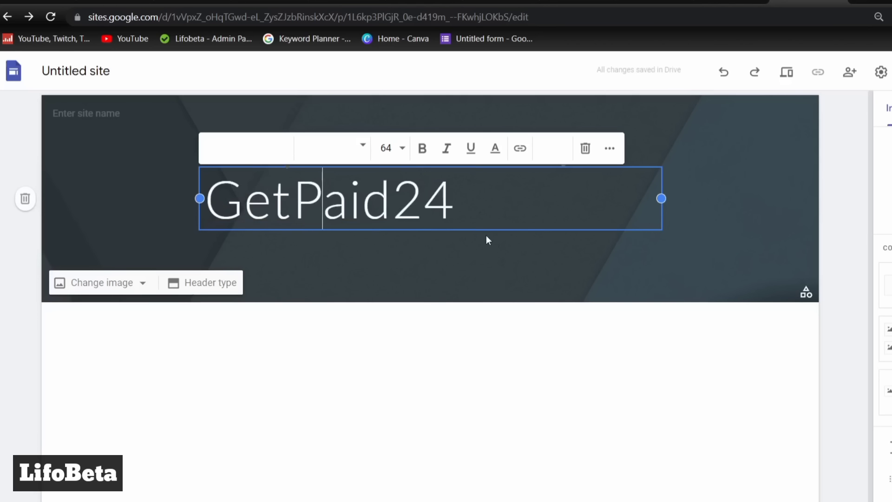
Make the GetPaid24 header title bold and centre-align it within its text box.
drag(475, 202, 206, 218)
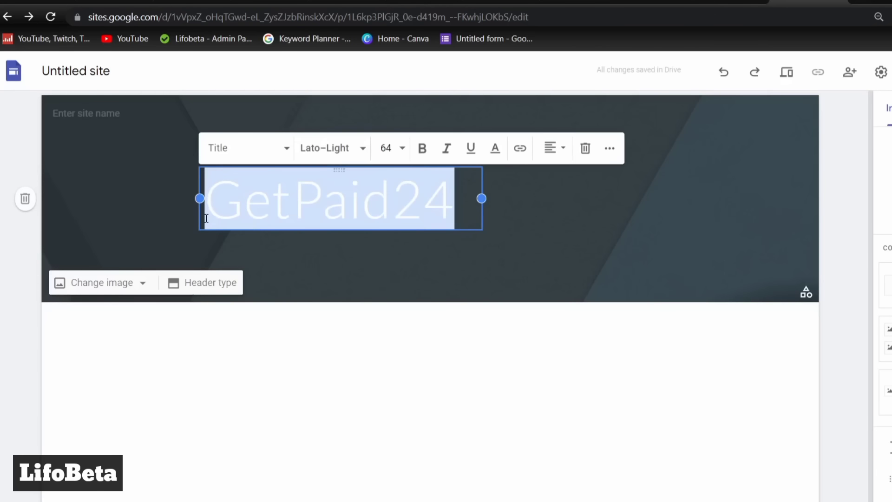
click(423, 149)
click(550, 150)
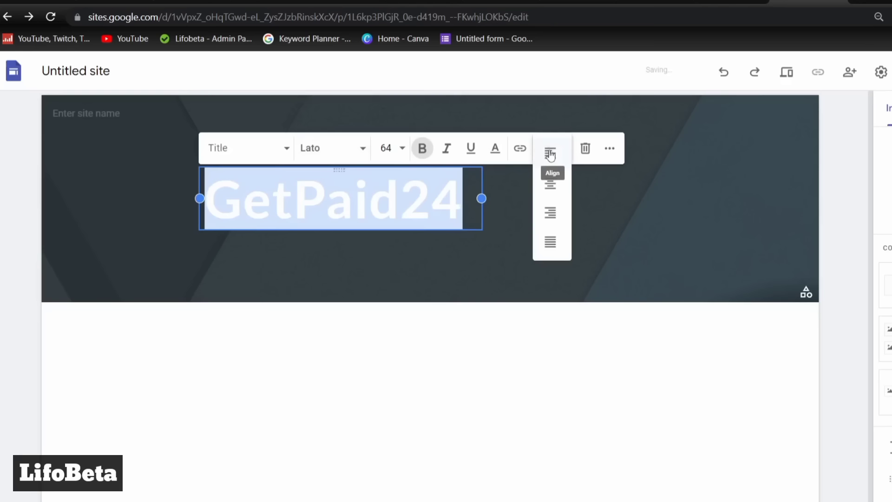
click(553, 185)
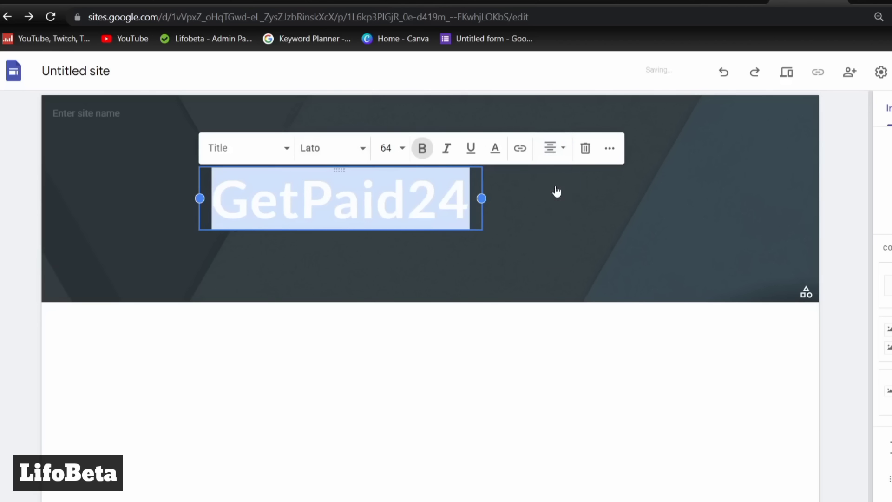
click(547, 264)
click(362, 209)
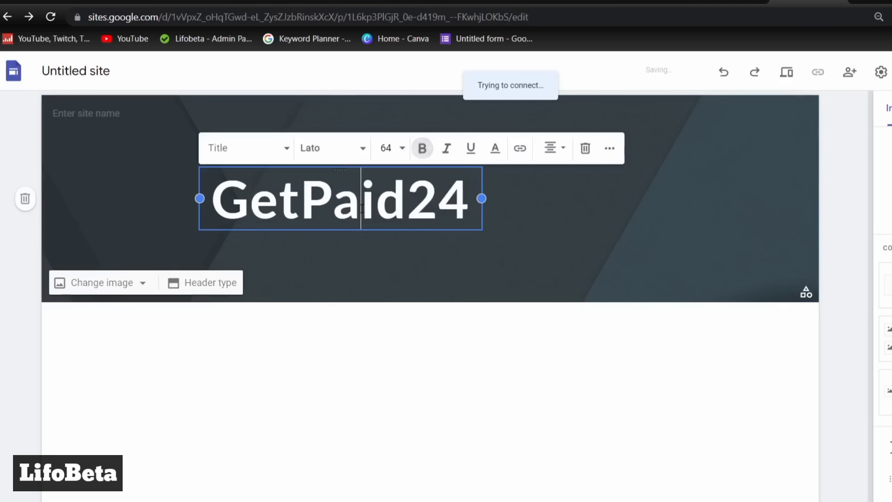
drag(371, 208, 451, 208)
click(467, 253)
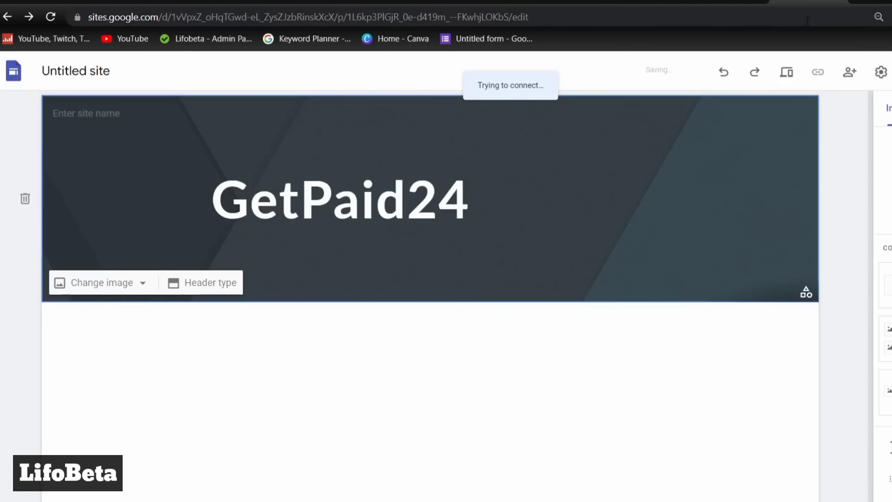
Open the Pexels website in a new browser tab and search its photos for "money".
key(ctrl+t)
text(pexels)
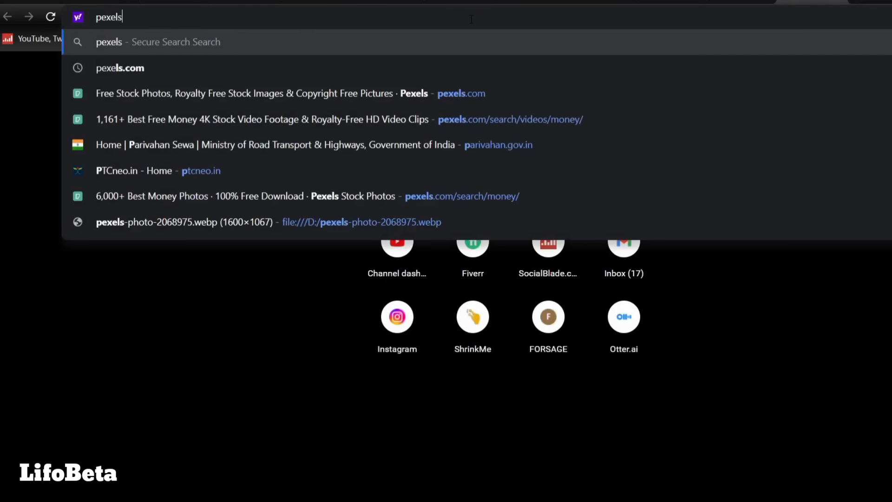
key(Return)
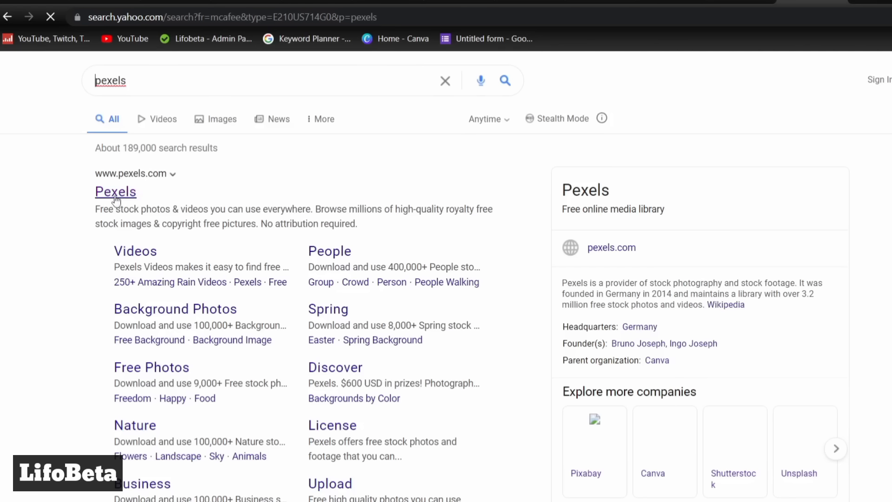
click(126, 199)
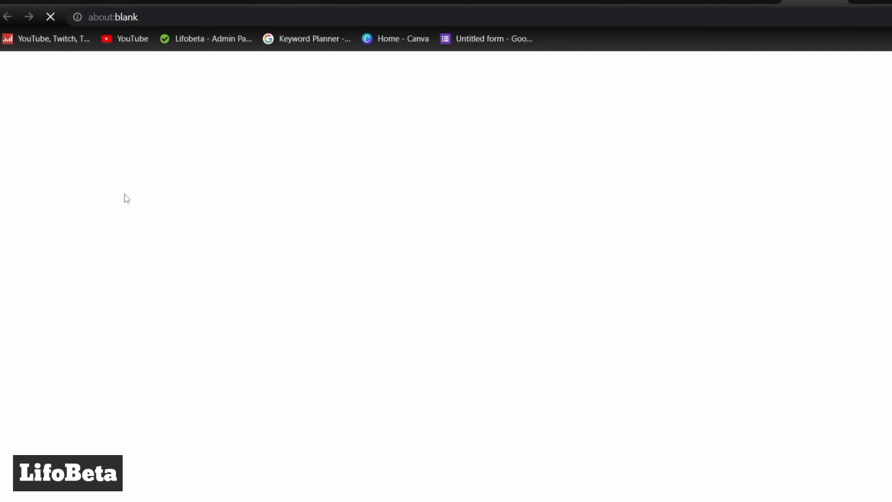
click(283, 79)
text(money)
key(Return)
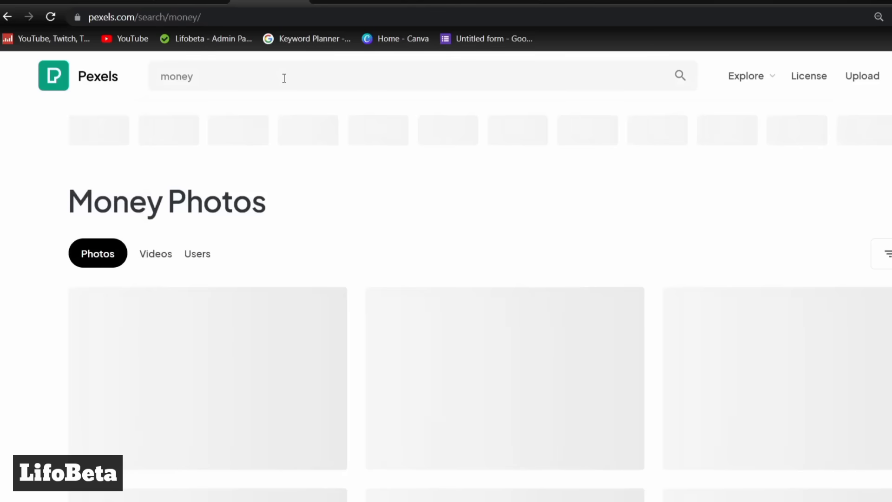
Save the Pexels photo of scattered one-dollar bills to drive D: as the JPEG dollar-currency-money-us-dollar-47344.
scroll(384, 376, down, 10)
scroll(385, 382, up, 5)
scroll(386, 382, up, 5)
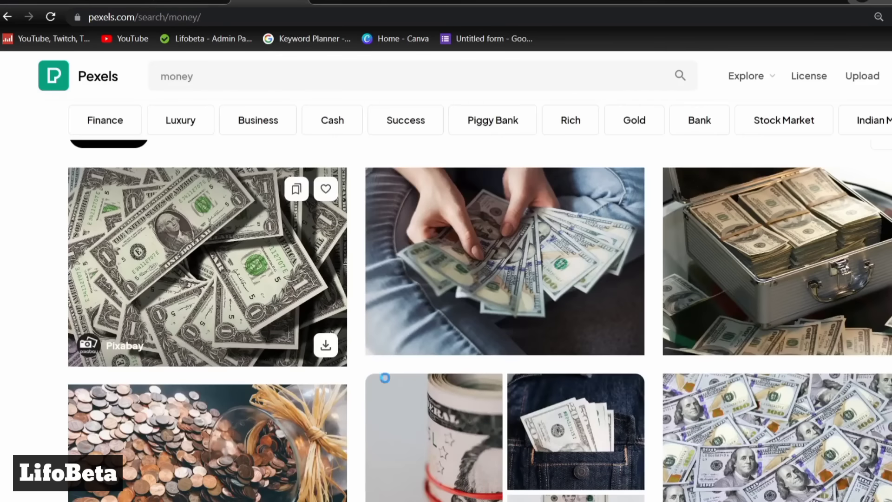
key(ctrl+s)
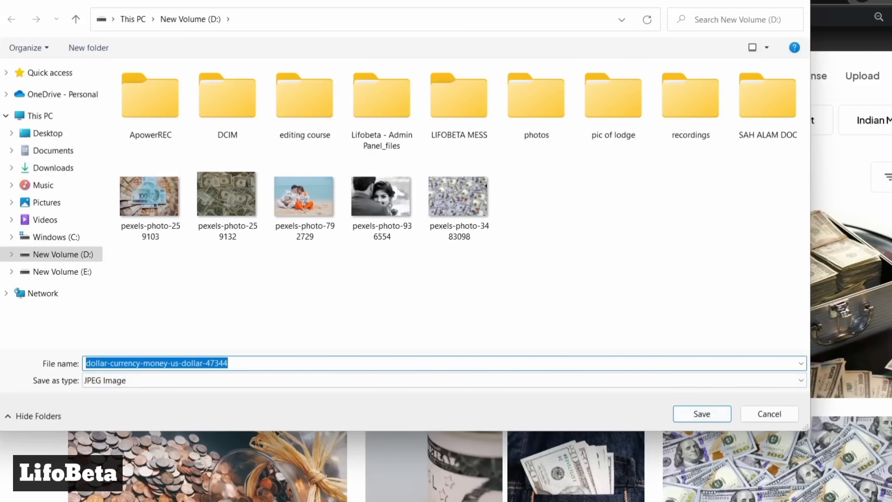
key(Return)
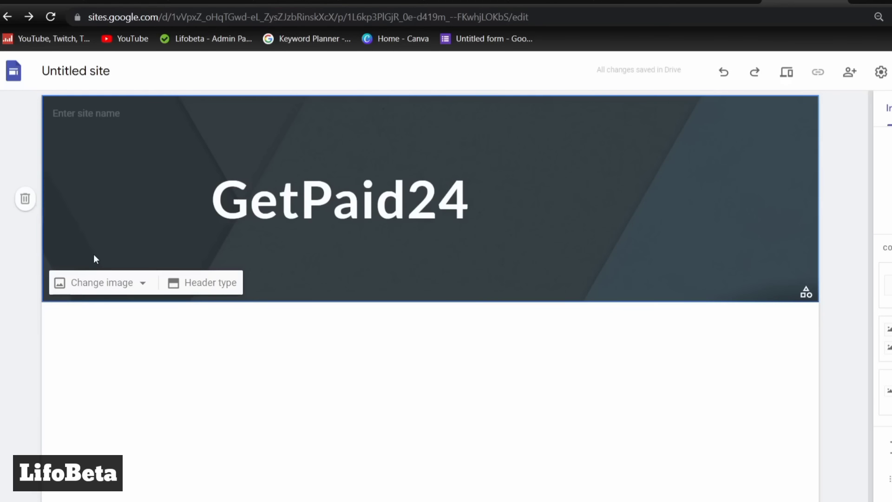
Switch back to Google Sites and replace the header background with an uploaded photo of hundred-dollar bills.
click(107, 284)
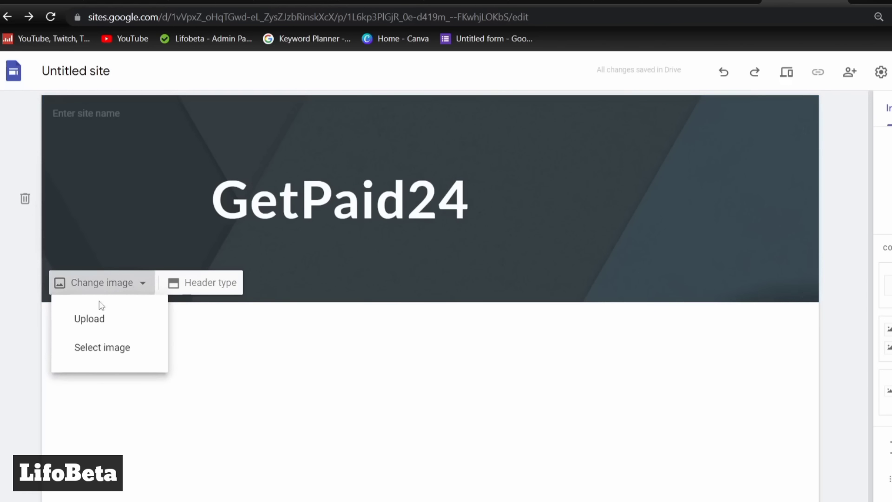
click(101, 320)
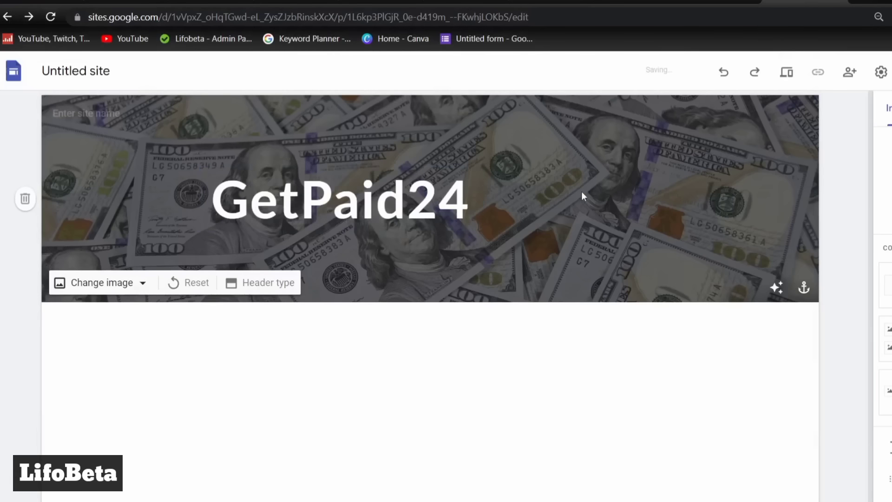
Enter "getpaid24" as the site name in the page header.
mouse_move(95, 116)
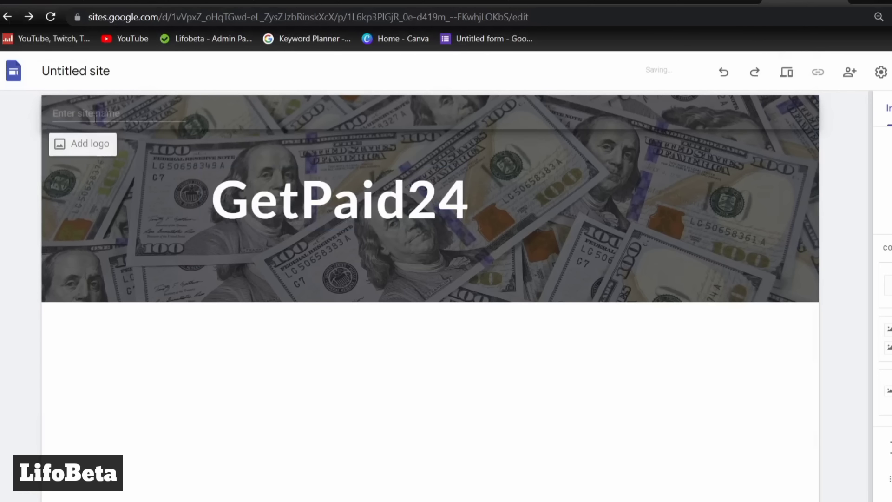
click(69, 114)
text(ge)
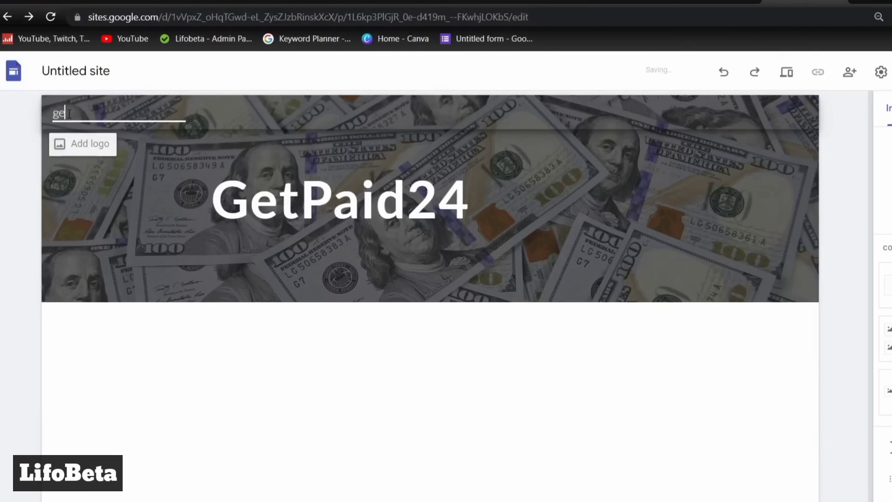
text(tpaid)
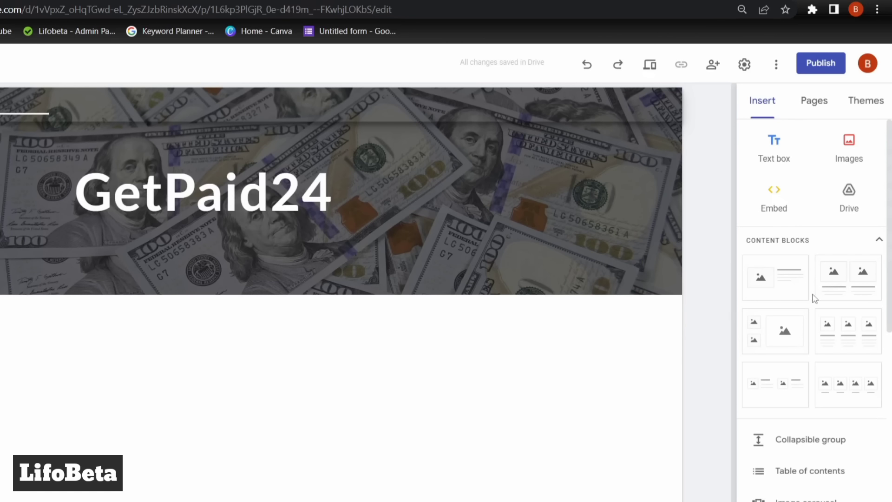
Insert the content block with one image beside text below the header, and delete the duplicate second block.
click(780, 289)
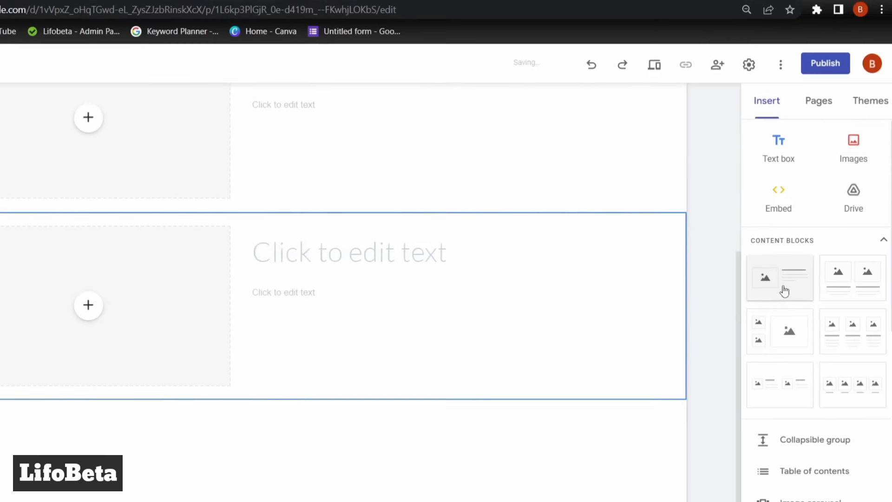
scroll(382, 296, up, 2)
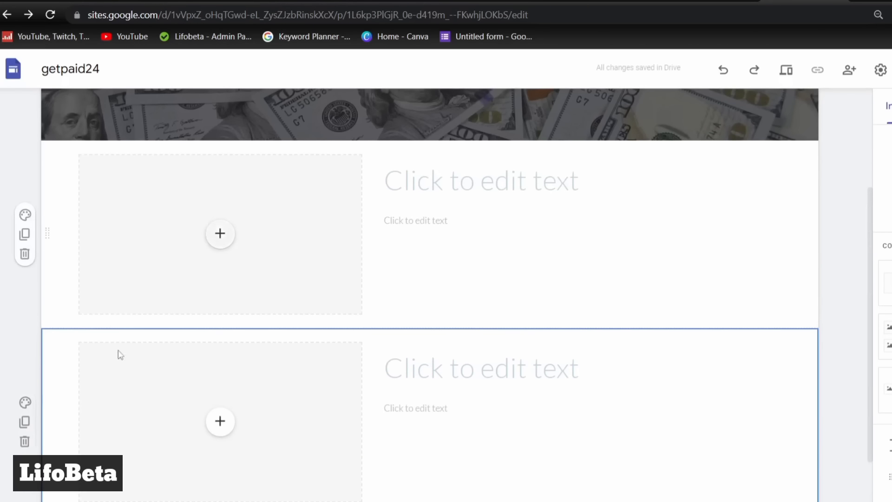
click(25, 441)
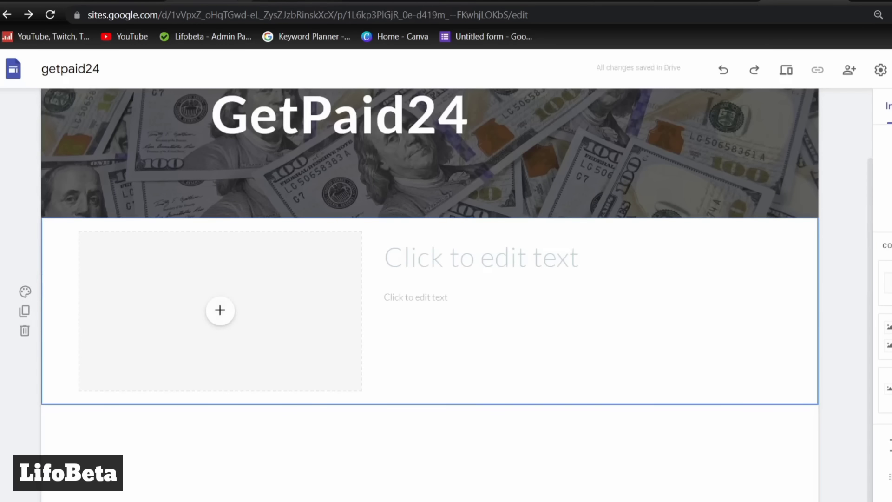
Switch to Pexels, search for "shocked" photos and look through the results.
click(296, 1)
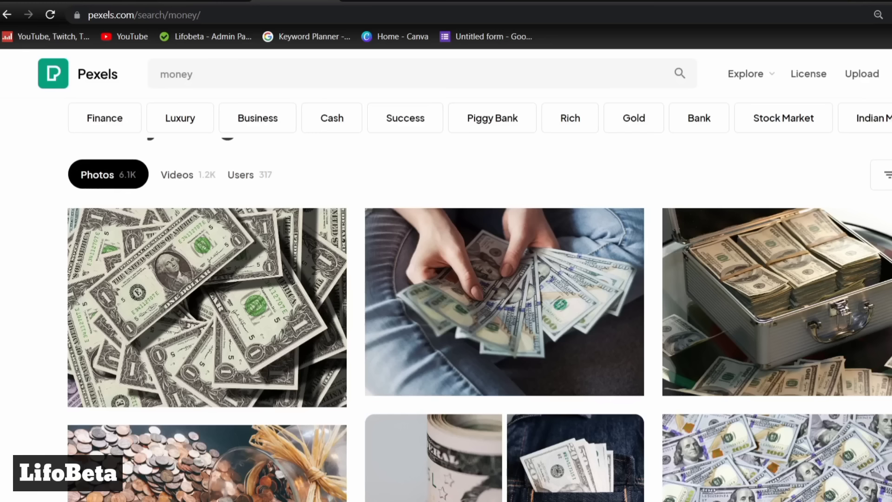
click(289, 70)
key(BackSpace)
key(BackSpace)
key(BackSpace)
key(BackSpace)
key(BackSpace)
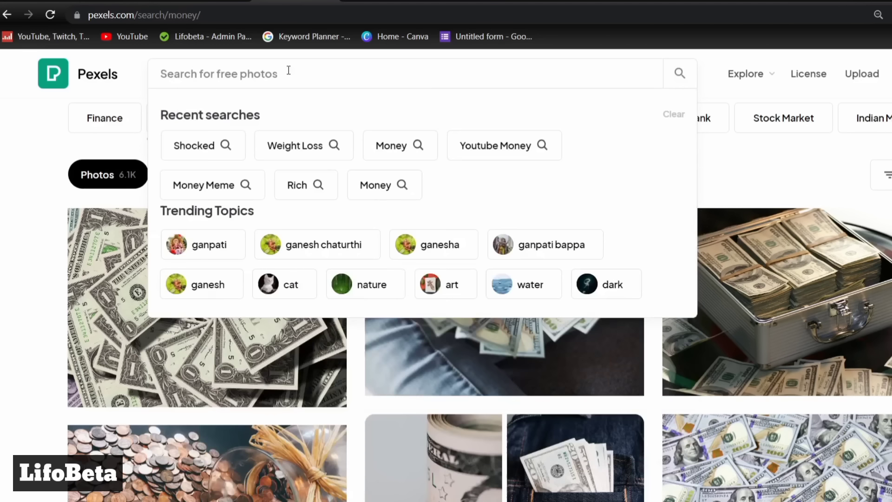
text(shoc)
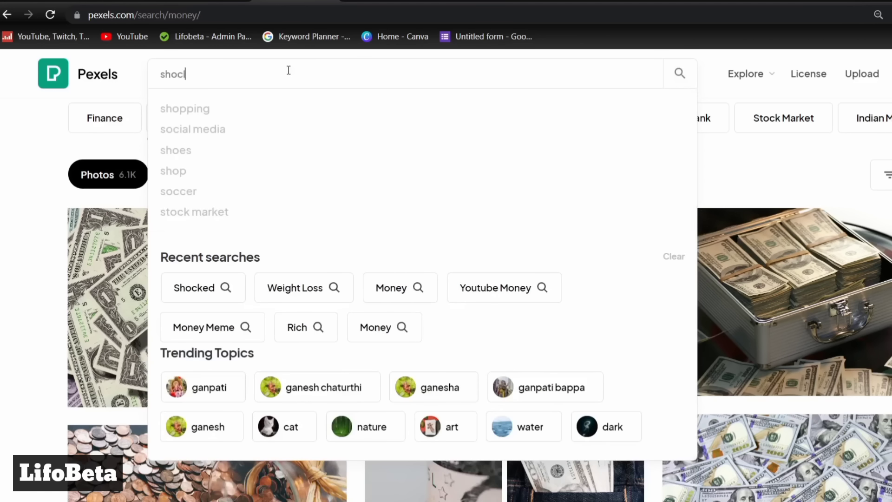
text(ked)
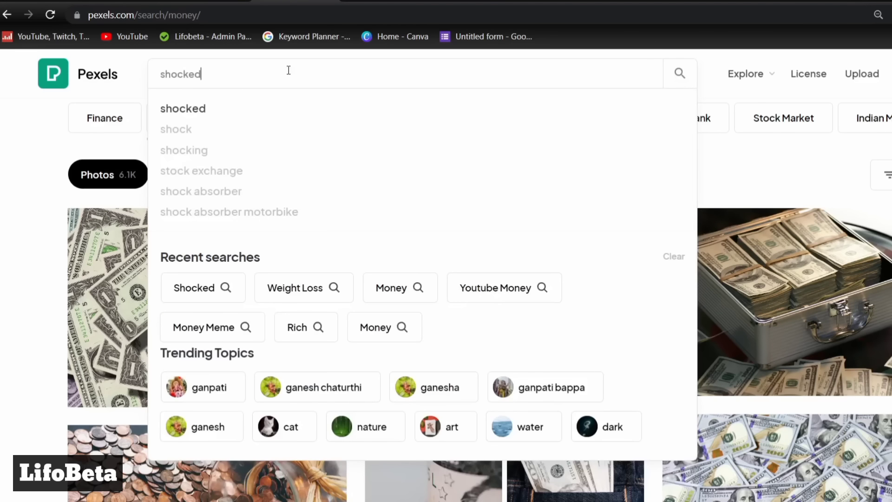
key(Return)
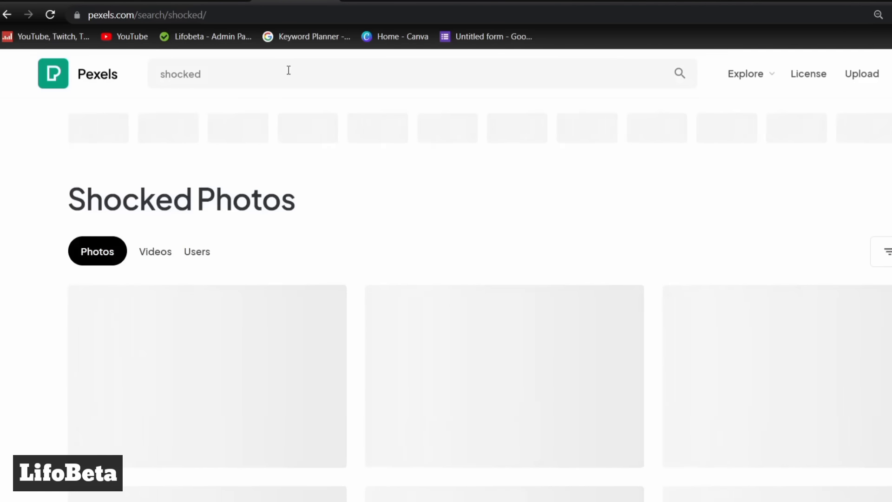
scroll(506, 261, down, 2)
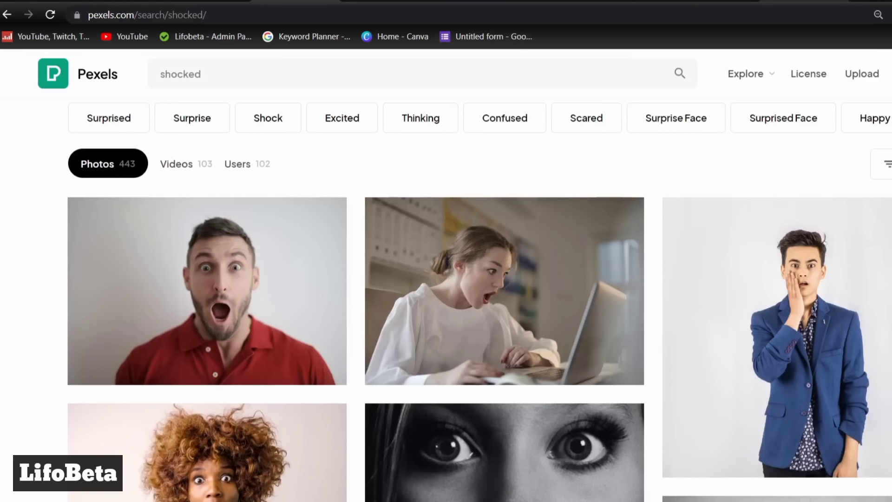
Return to Google Sites and fill the content block's image placeholder with the uploaded "money" picture from drive D:.
click(804, 1)
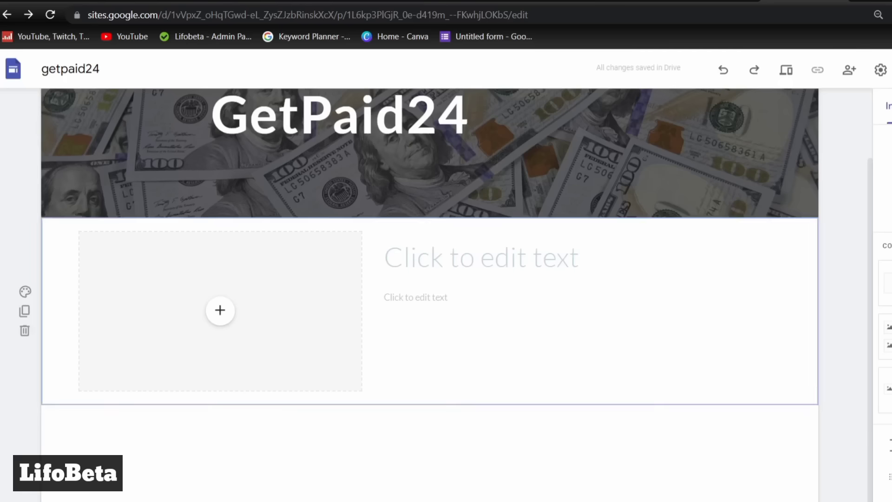
click(198, 321)
click(251, 350)
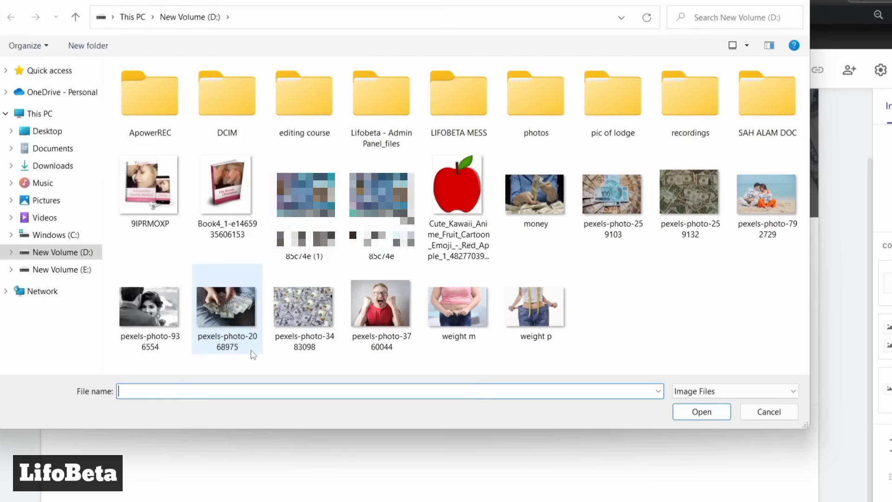
double_click(253, 355)
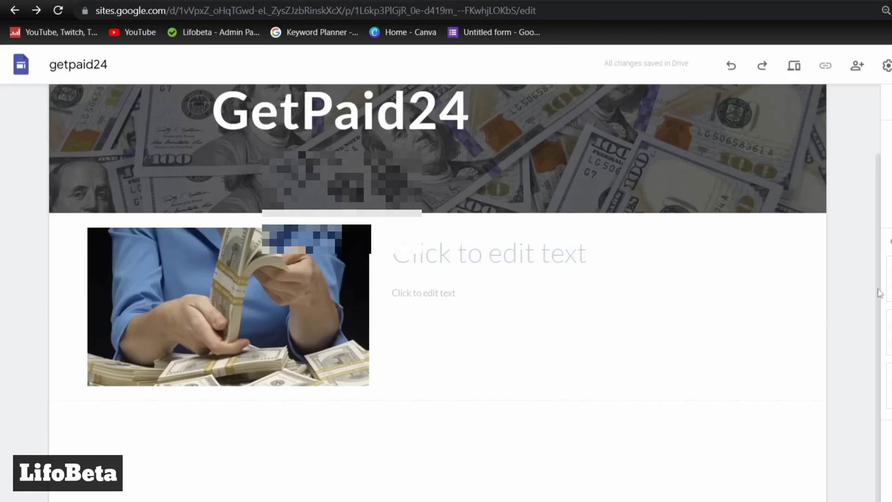
Enter "GetPaid24" as the title of the content block beside the money picture and make it bold.
click(484, 255)
text(Gwt)
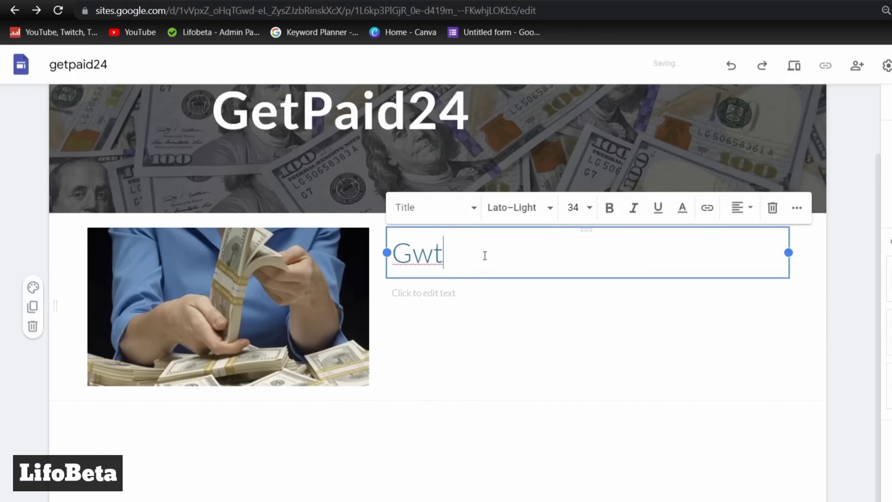
text(Paid24)
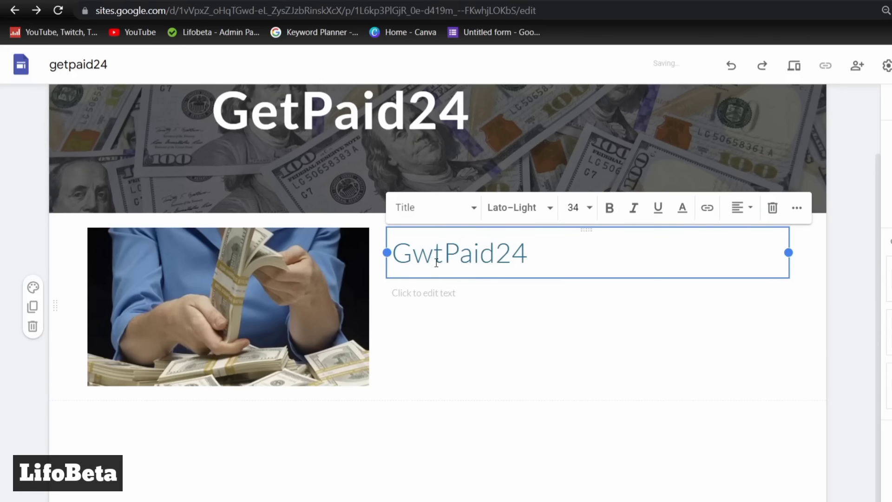
key(BackSpace)
text(e)
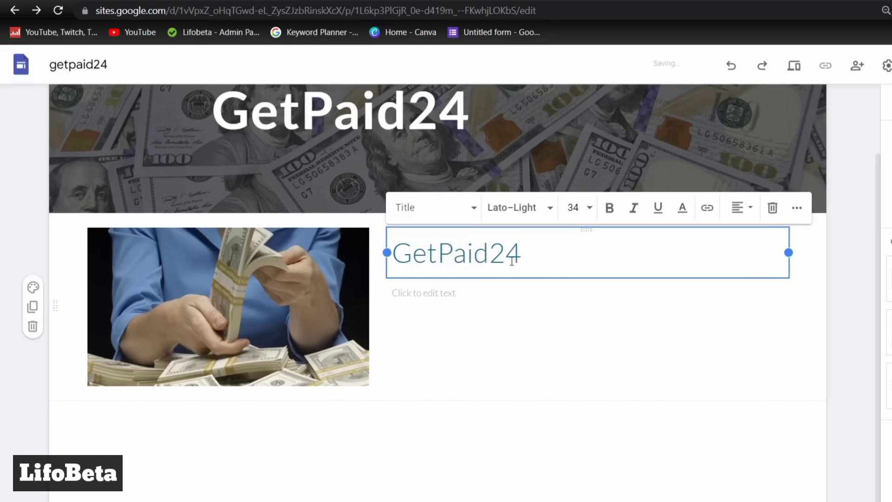
drag(536, 256, 389, 254)
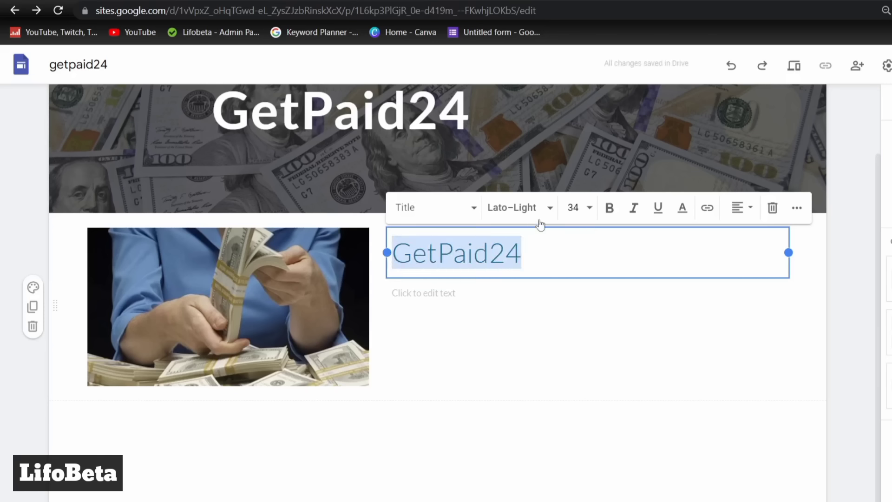
click(609, 209)
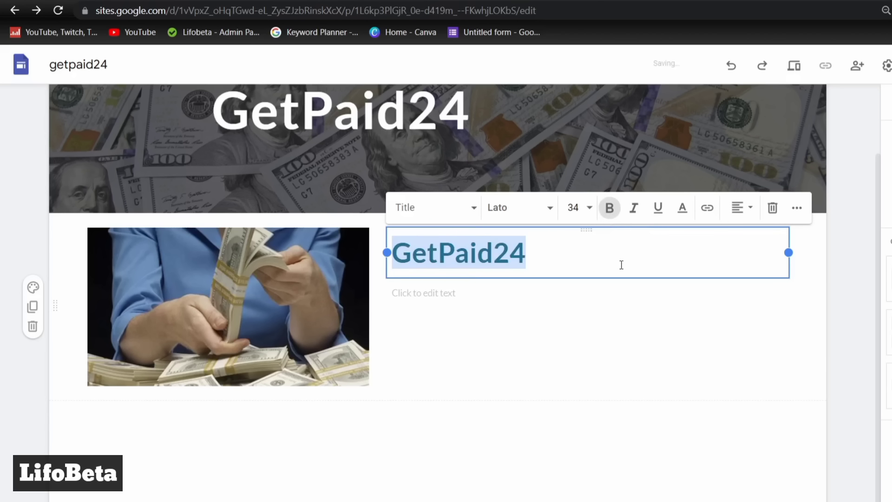
Enter the body text beneath the title, from "We work hard to provide you the best one." through "Our each offer will help you so much.".
click(575, 296)
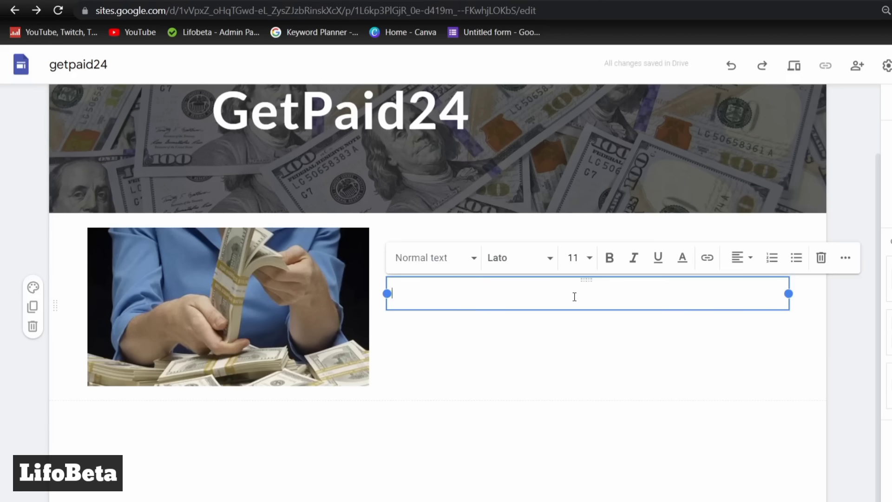
text(We work hard to provide you the best one. please check out our all offers below. We keep updating time to time. Our each offer will help you so much.)
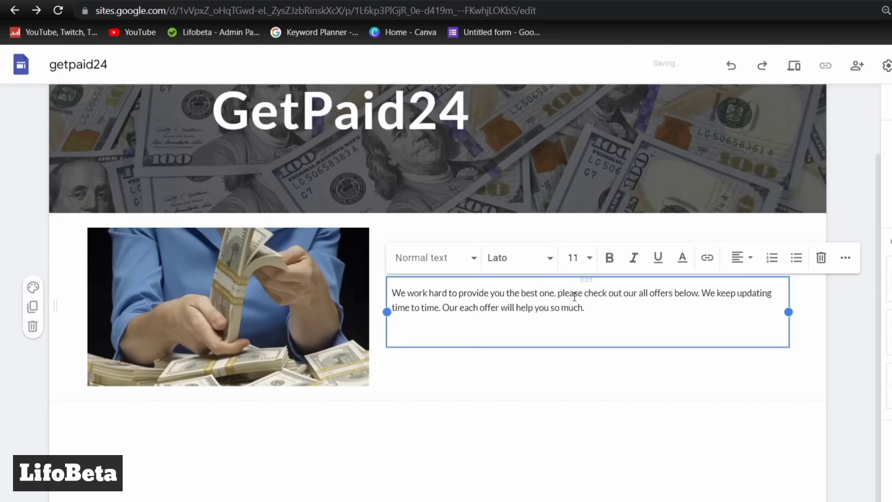
key(BackSpace)
key(BackSpace)
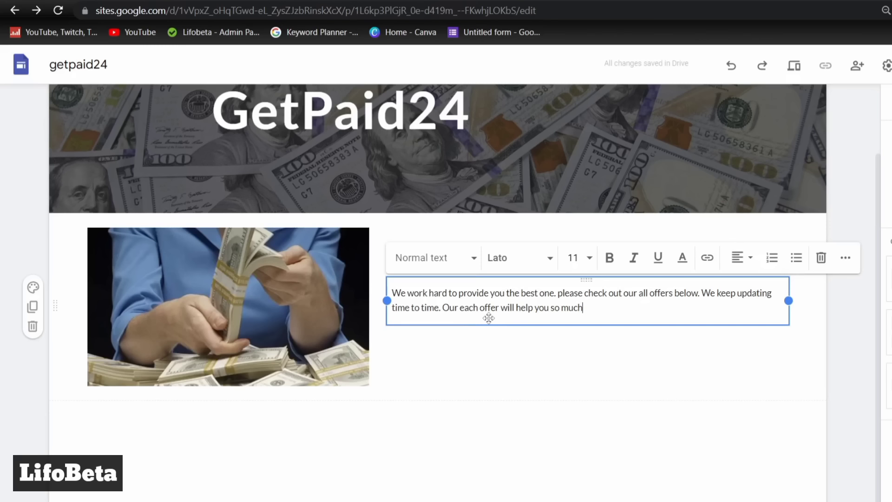
text(.)
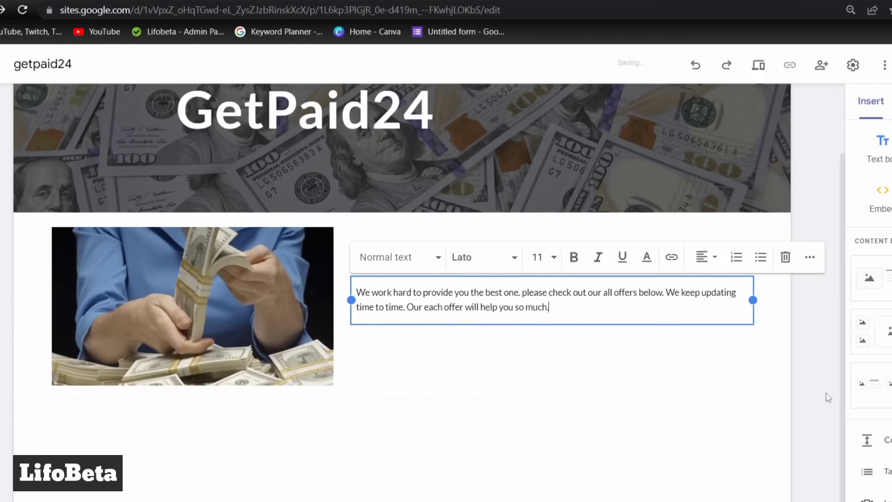
click(861, 397)
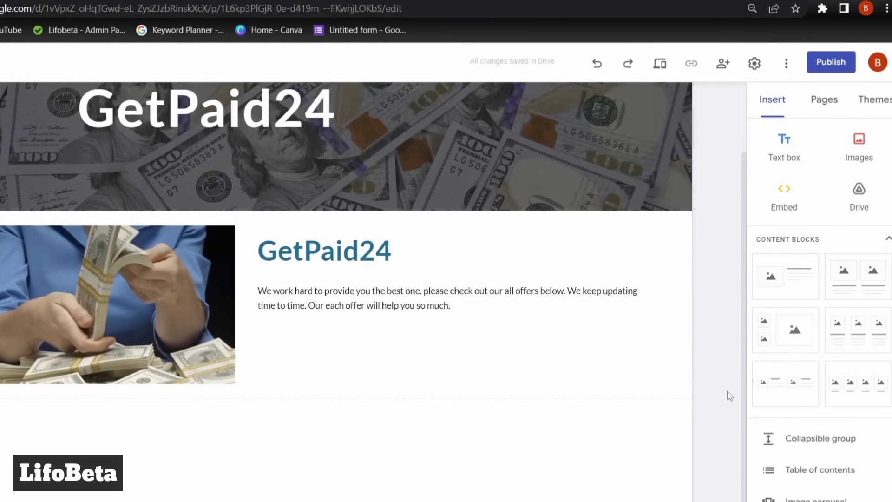
Start inserting a button element and name it "Lose you weight fast".
scroll(729, 396, up, 2)
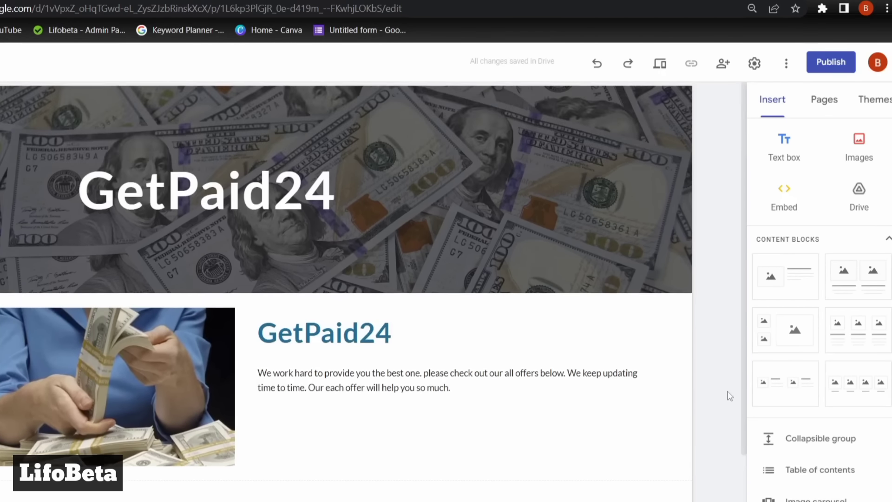
scroll(728, 393, down, 2)
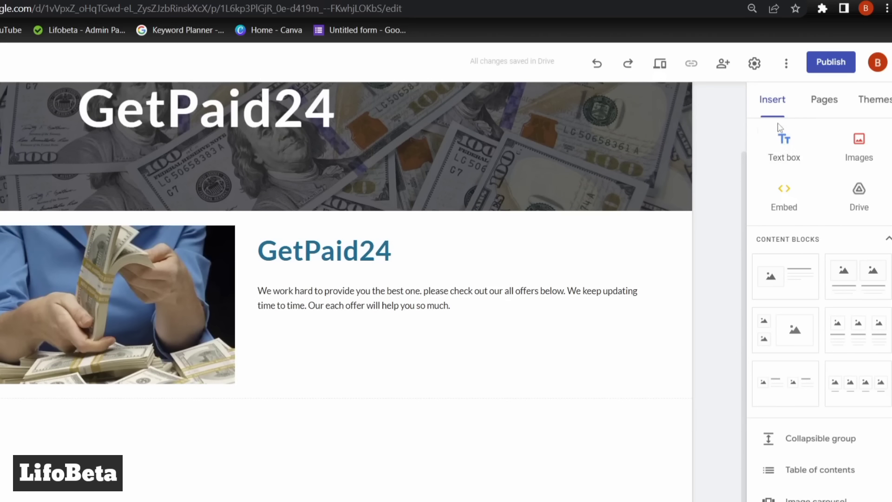
scroll(802, 253, down, 5)
scroll(802, 253, down, 2)
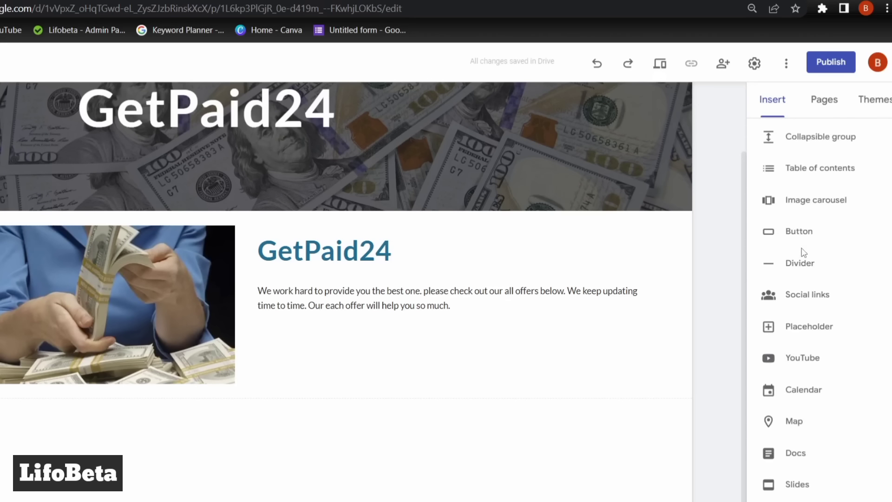
click(793, 234)
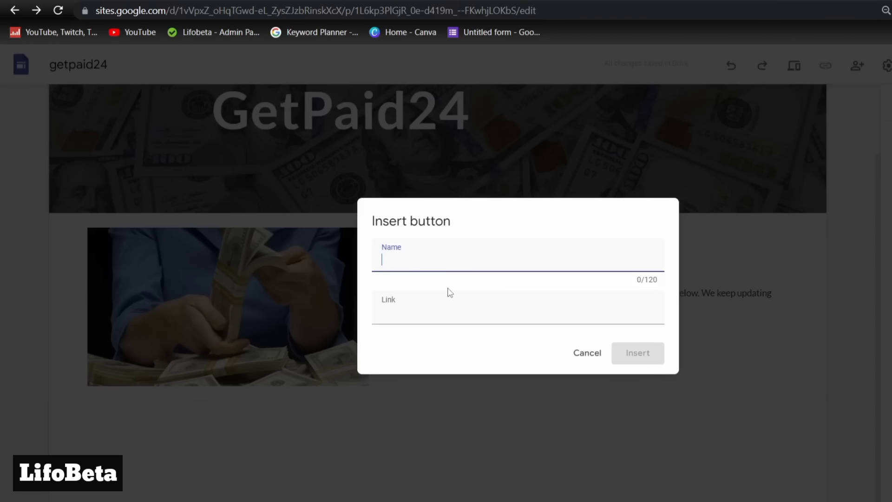
text(Lose you weight fast)
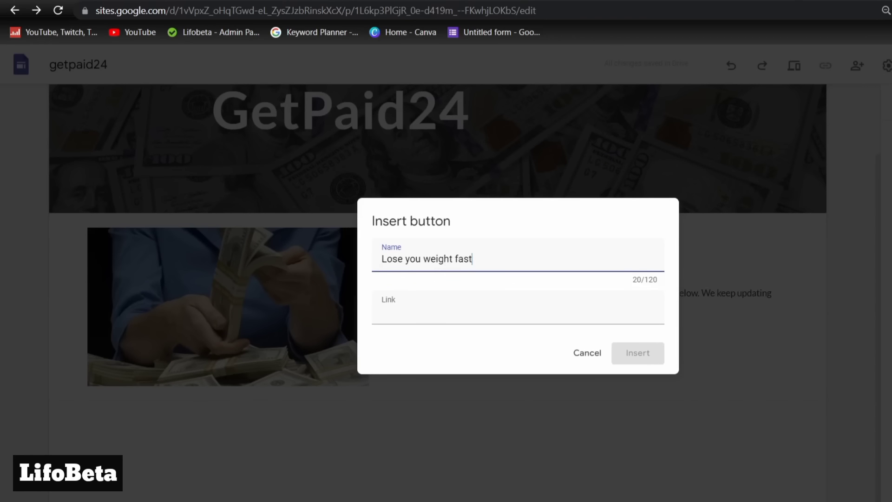
Open shrinkme.io in a new tab and register a new membership, passing the robot check and agreeing to the terms.
key(ctrl+t)
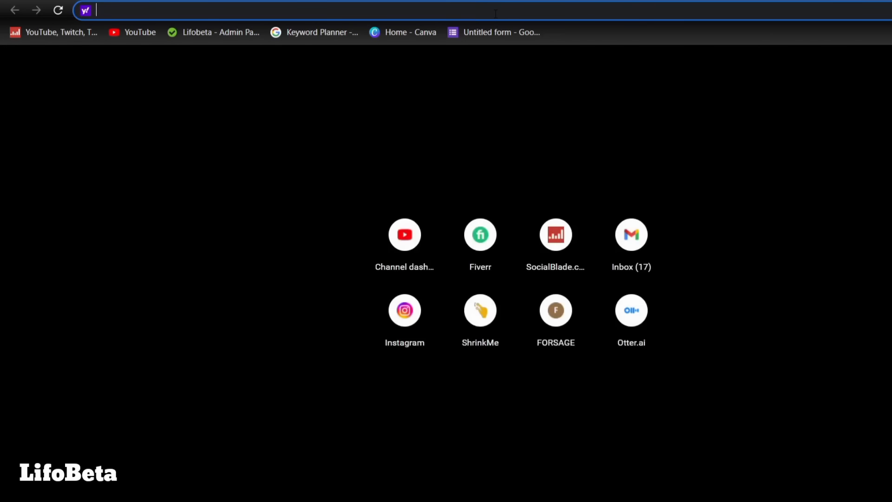
text(shrinkme.io)
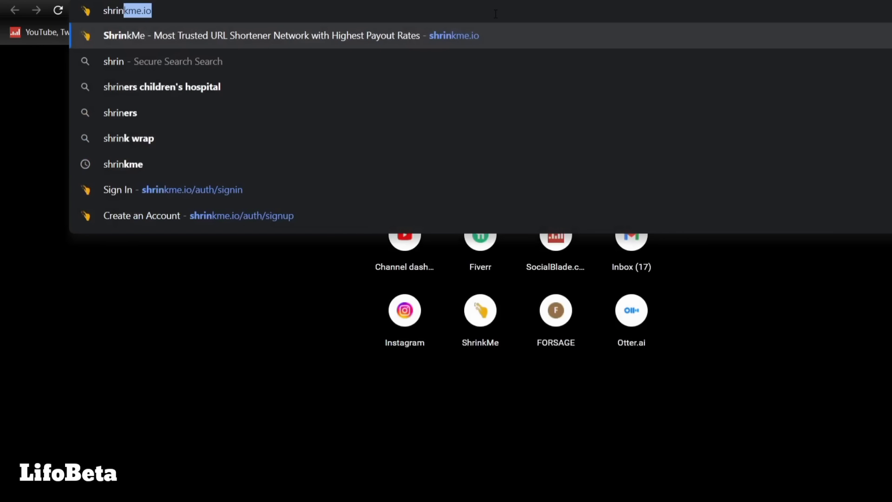
key(Return)
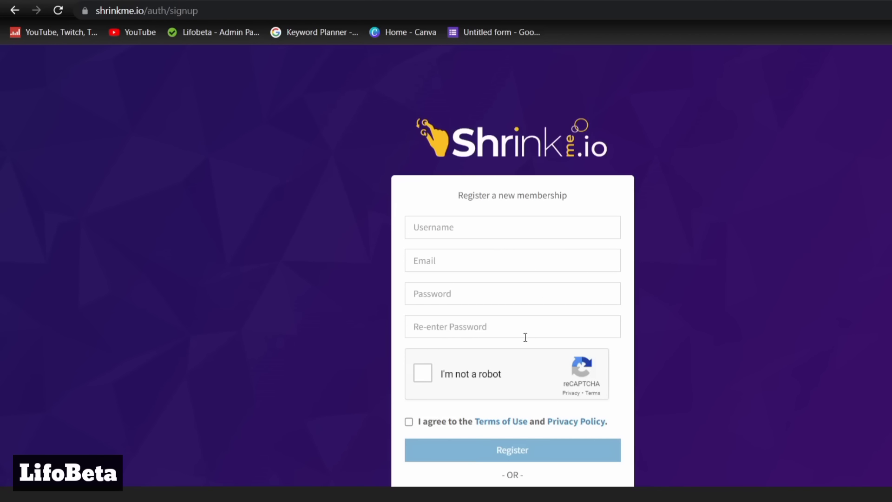
click(427, 378)
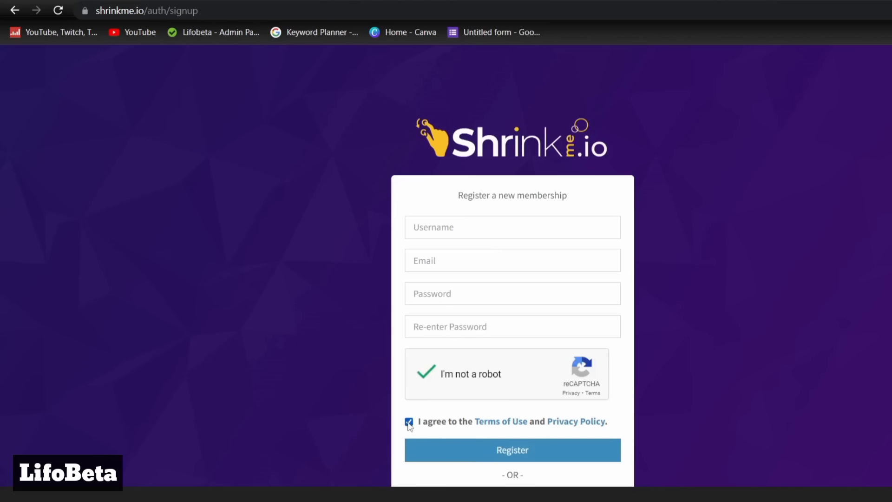
click(517, 453)
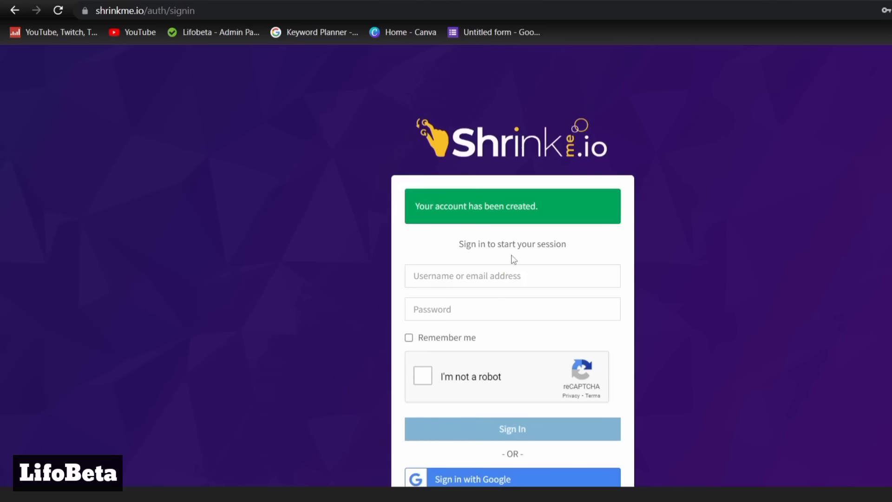
Sign in to the ShrinkMe.io account, passing the robot check, to reach its dashboard.
click(514, 277)
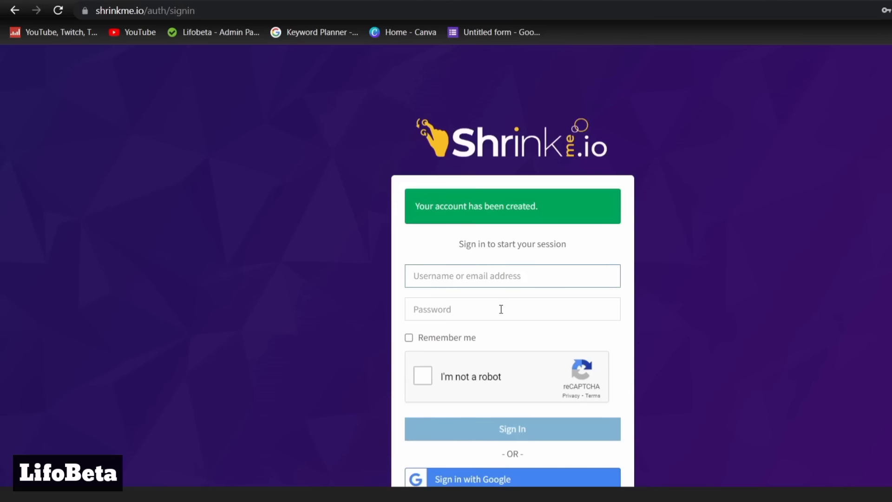
click(423, 375)
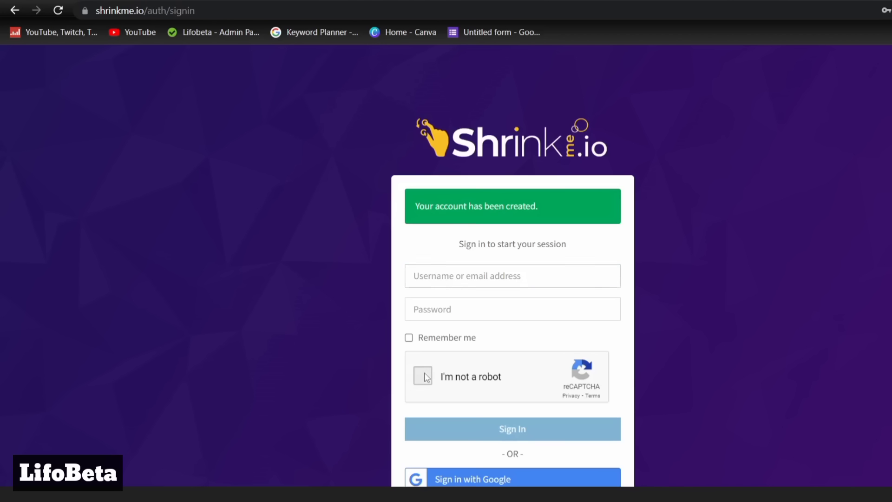
click(478, 426)
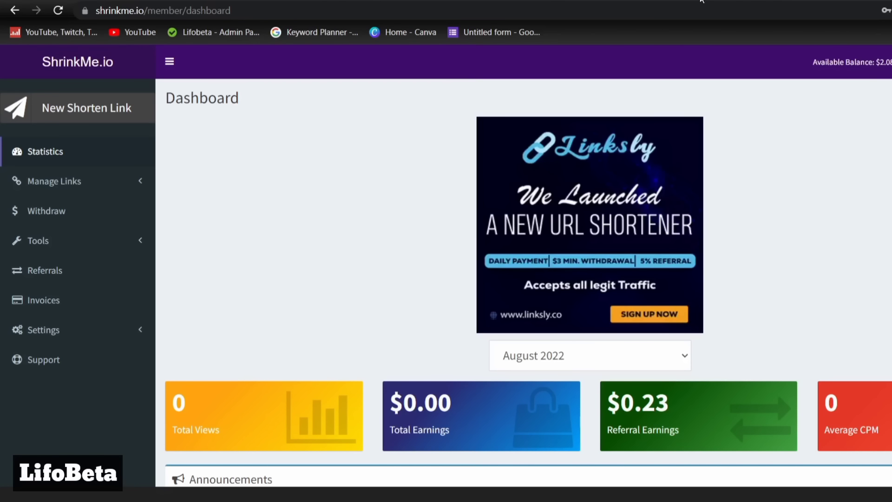
Switch to YouTube, search for "weight lose" and look through the video results.
click(647, 1)
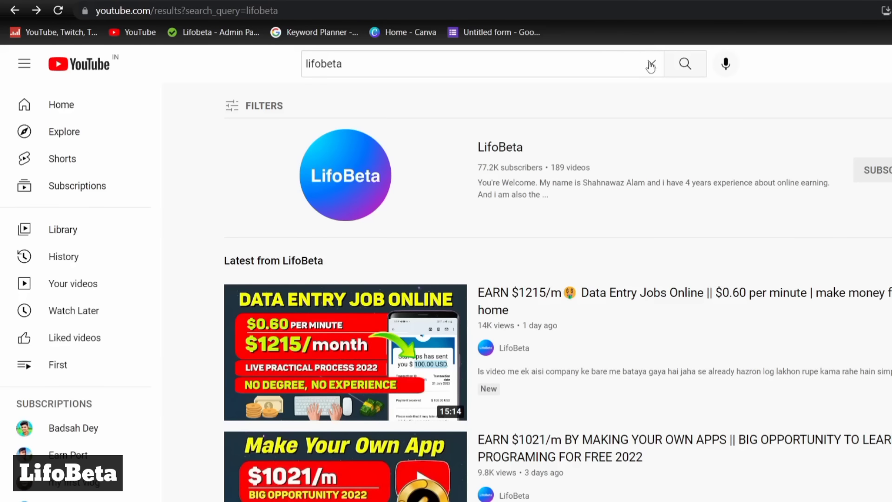
click(648, 64)
text(weig)
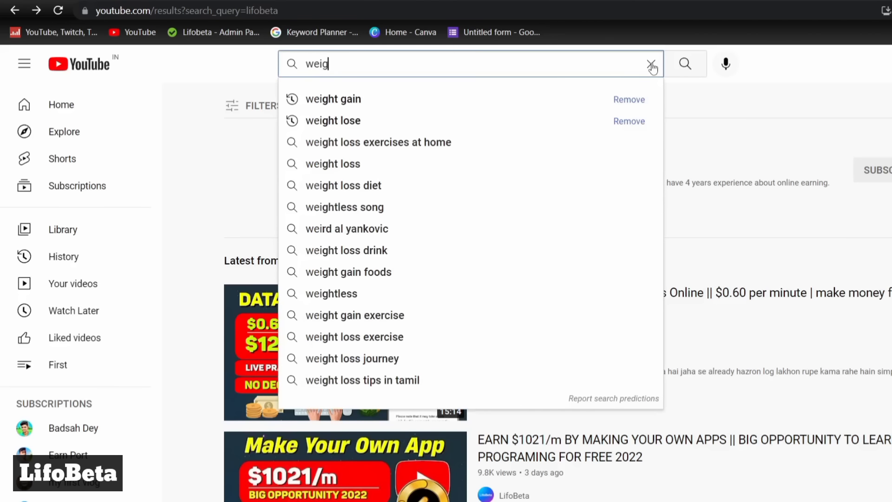
text(ht lose)
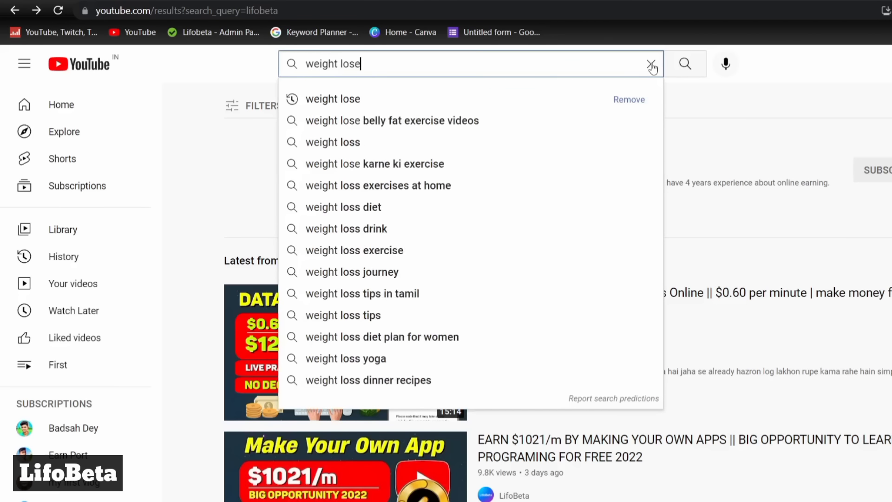
key(Return)
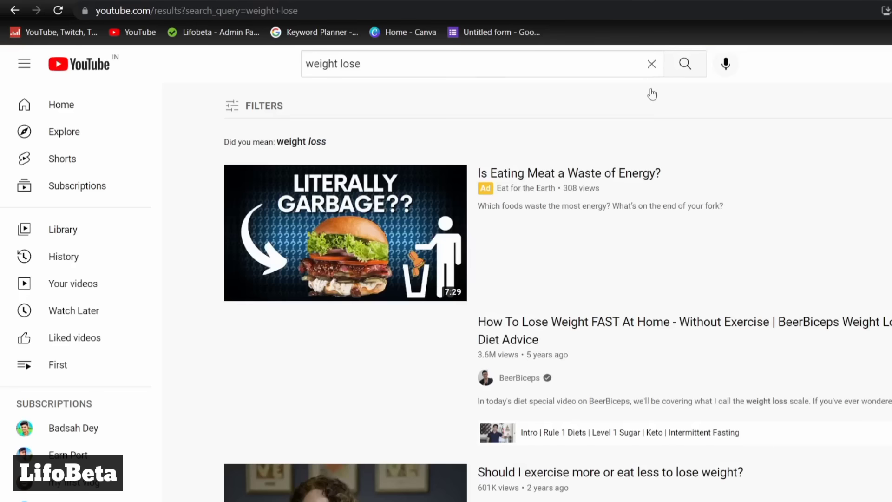
scroll(638, 313, down, 3)
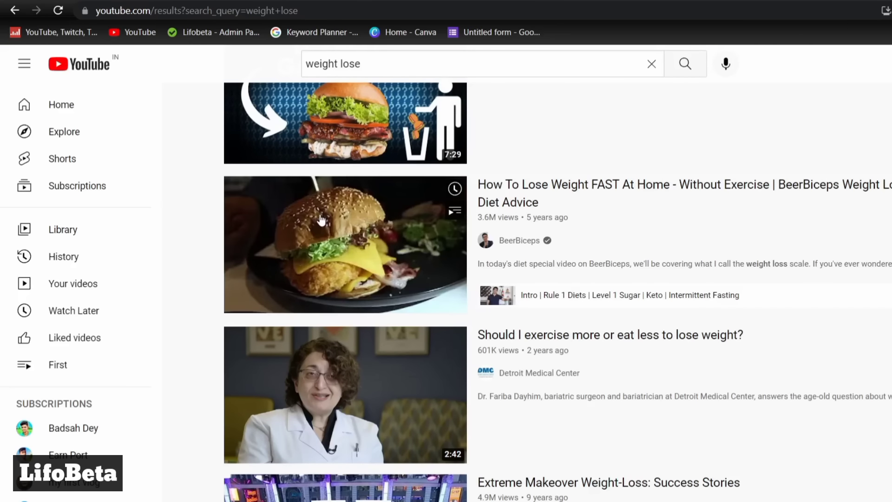
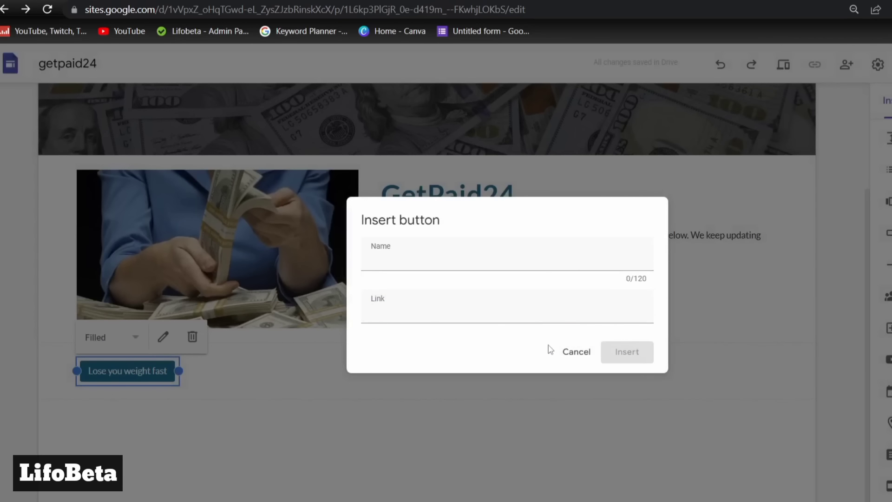
In Google Sites, dismiss the empty new-button dialog and stretch the "Lose you weight fast" button across the full section width.
click(572, 353)
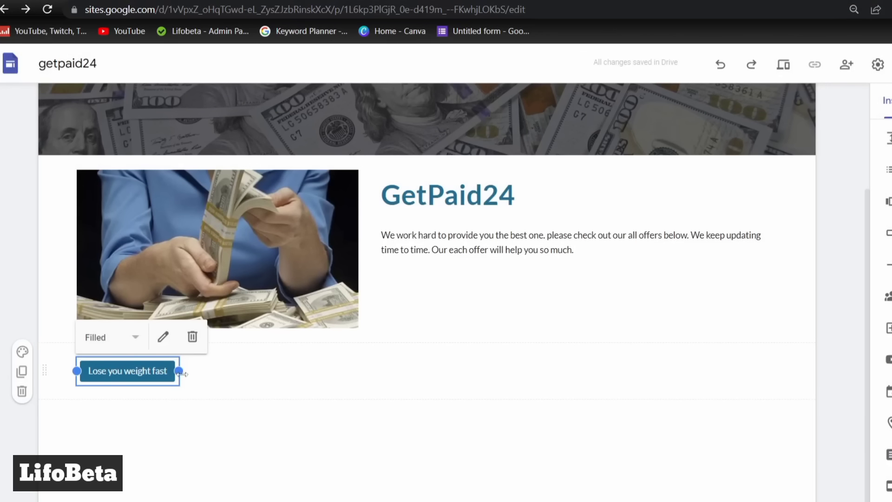
drag(179, 371, 811, 306)
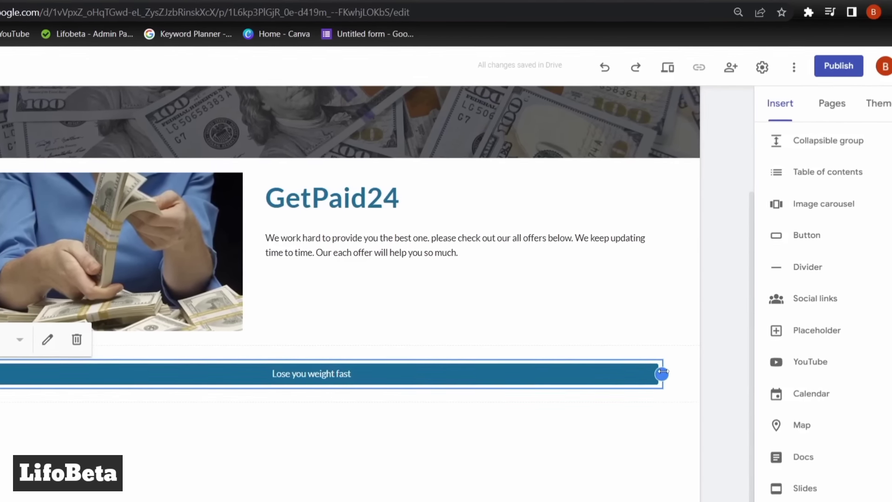
drag(758, 371, 785, 371)
drag(671, 374, 675, 371)
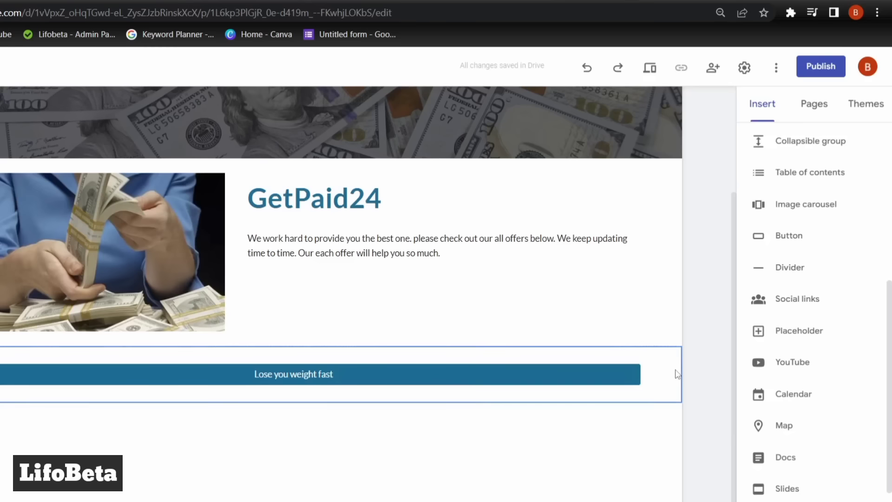
Insert the content block with two images above captions below the button, and delete the duplicate second block.
scroll(790, 227, up, 5)
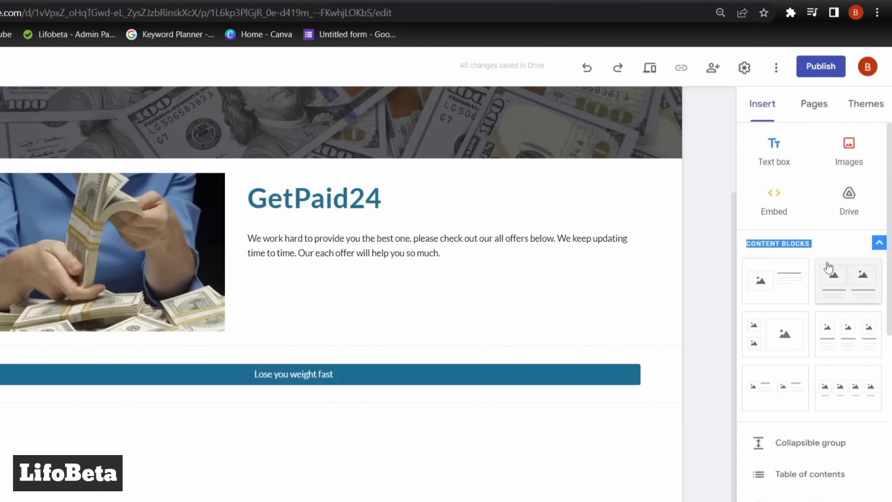
click(834, 286)
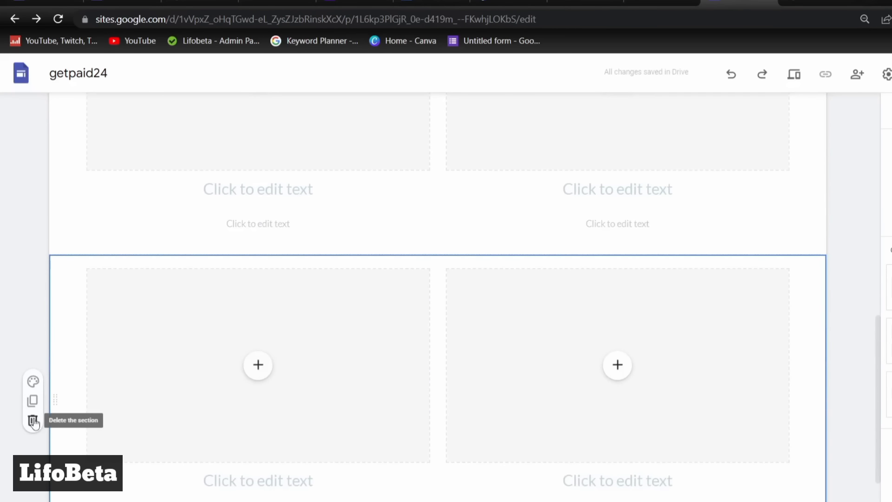
click(33, 421)
scroll(339, 263, up, 5)
scroll(339, 264, down, 2)
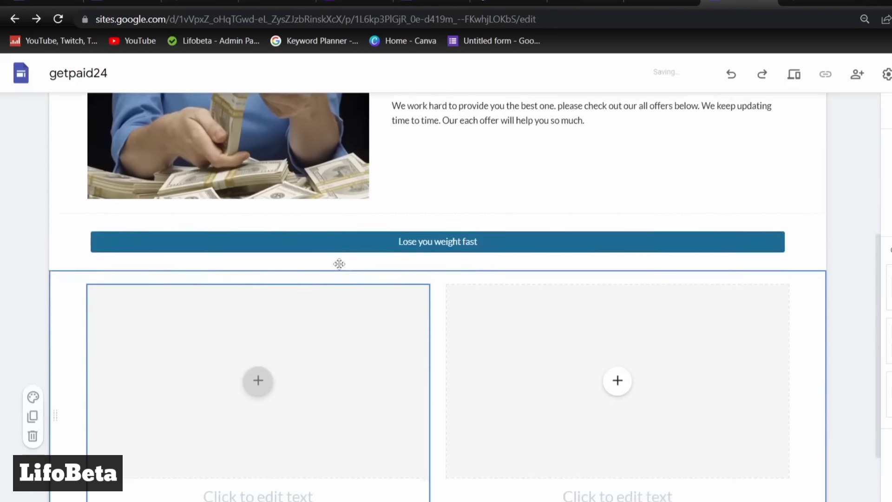
Search the web in a new browser tab for "how to lose weight fast" and look through the image results.
key(ctrl+t)
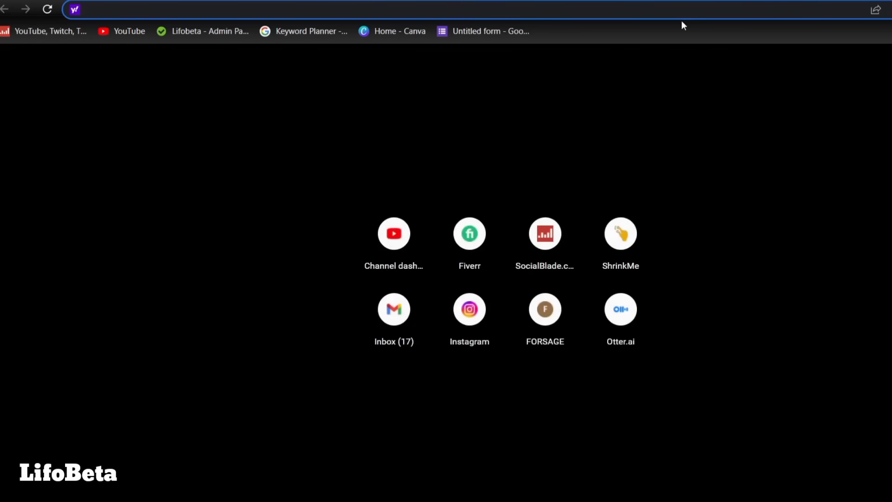
text(how to lose we)
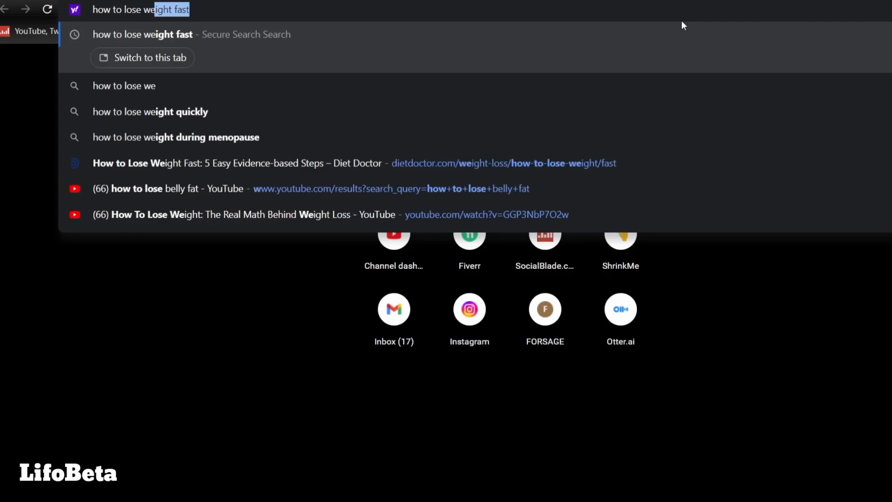
text(ight)
key(Return)
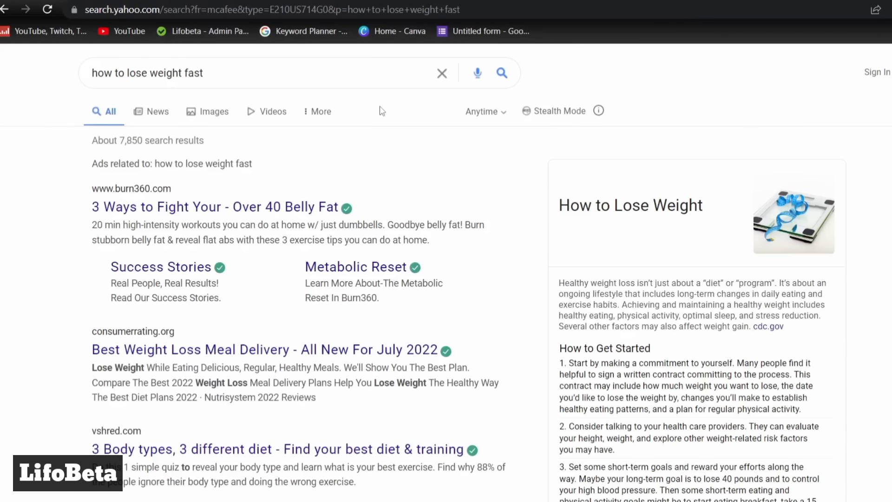
click(223, 121)
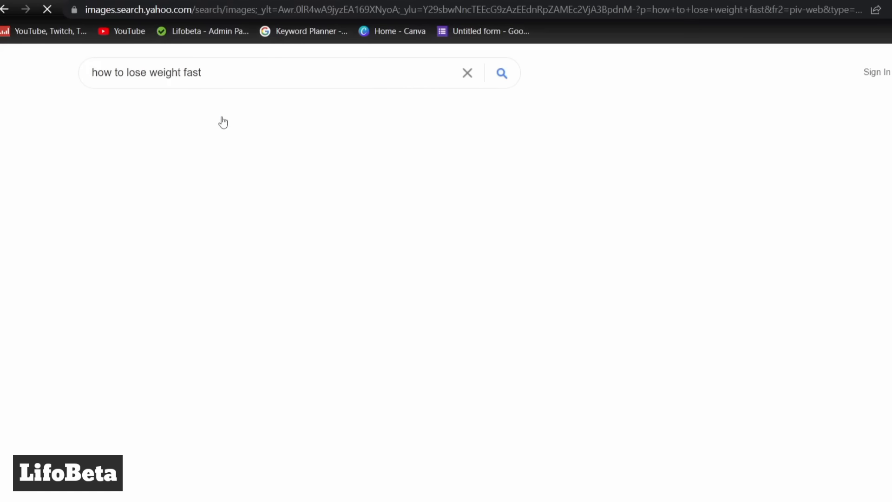
scroll(428, 330, down, 3)
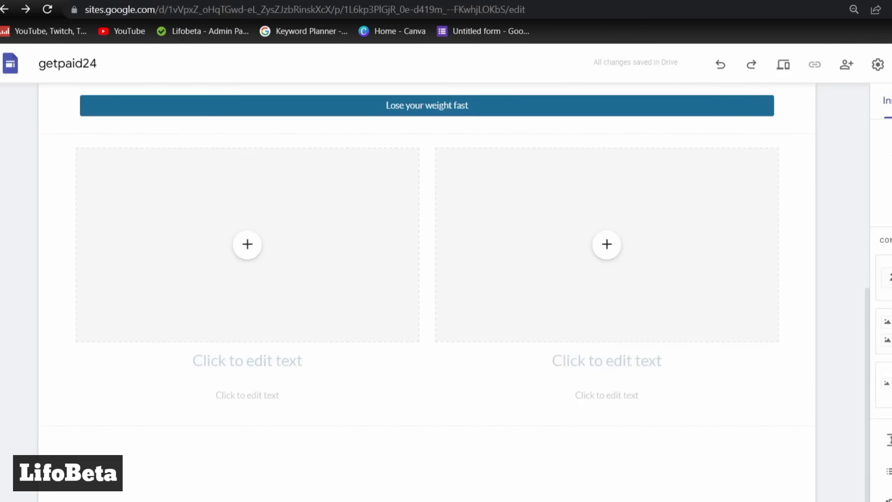
In Google Sites, upload the "weight m" picture from drive D into the left image placeholder below the "Lose your weight fast" button.
mouse_move(258, 223)
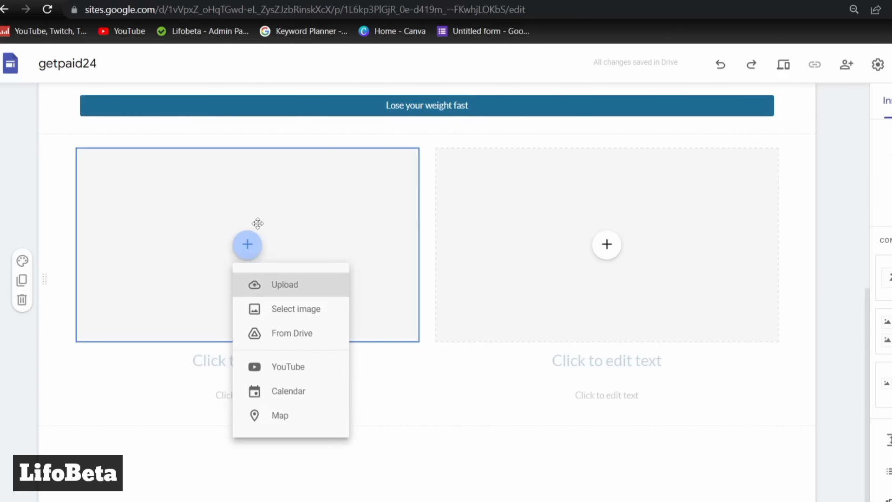
click(281, 285)
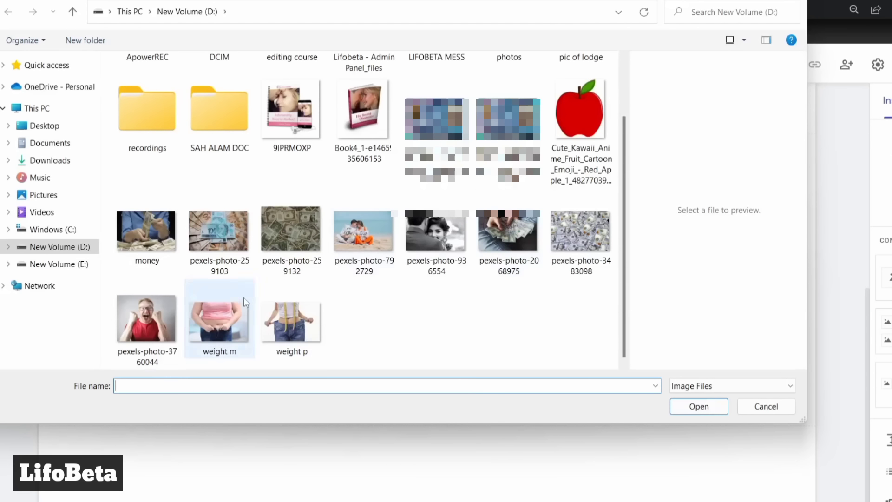
double_click(217, 326)
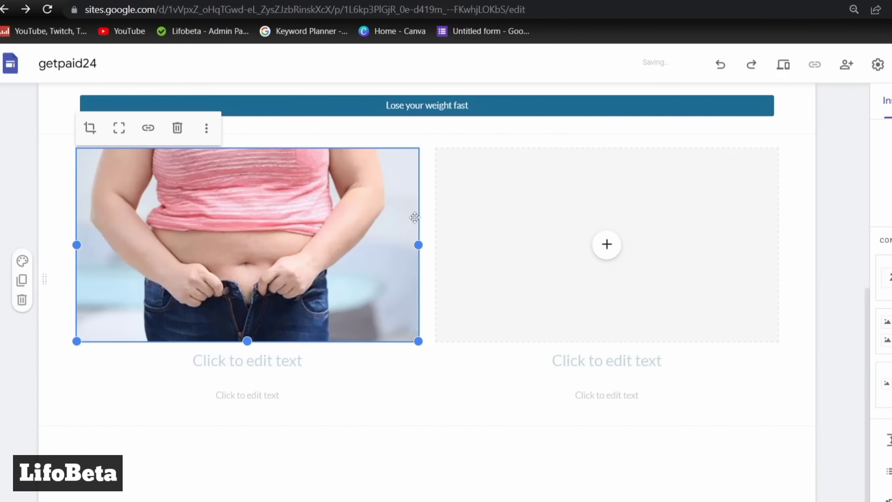
Browse the weight-loss image results, return to the Google Sites page and upload the "weight p" picture into the right image placeholder.
click(817, 1)
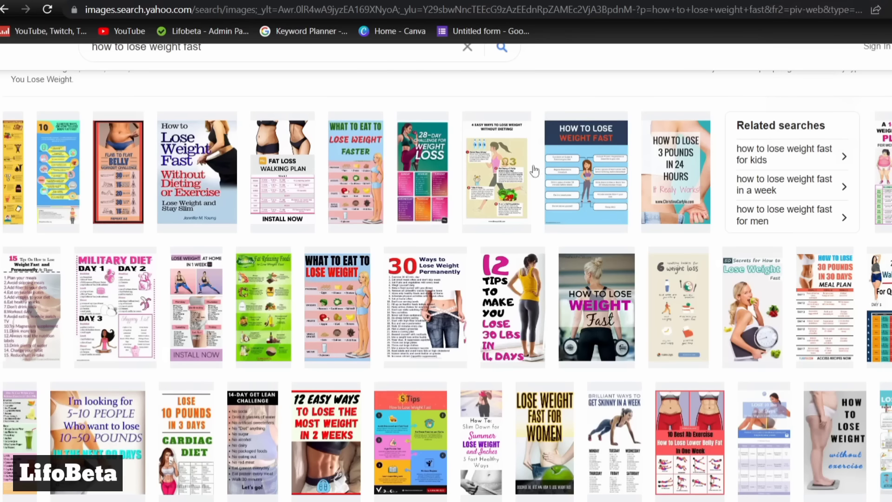
scroll(511, 218, down, 5)
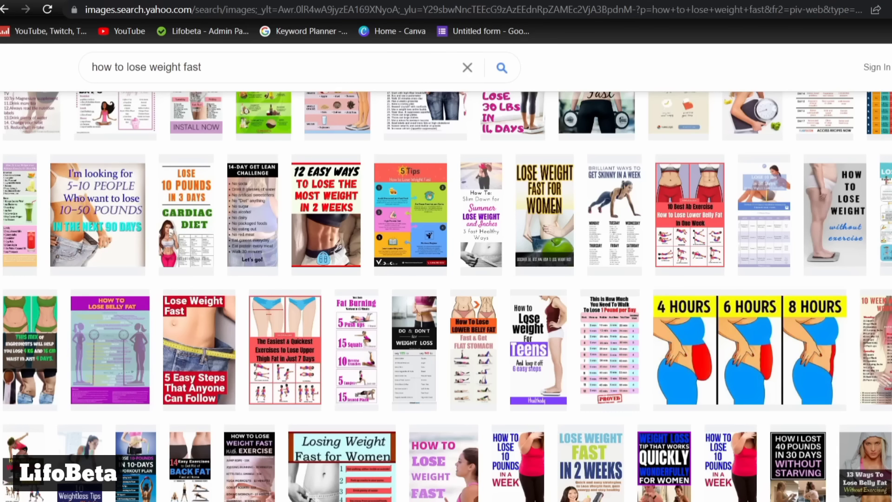
key(ctrl+shift+Tab)
click(570, 244)
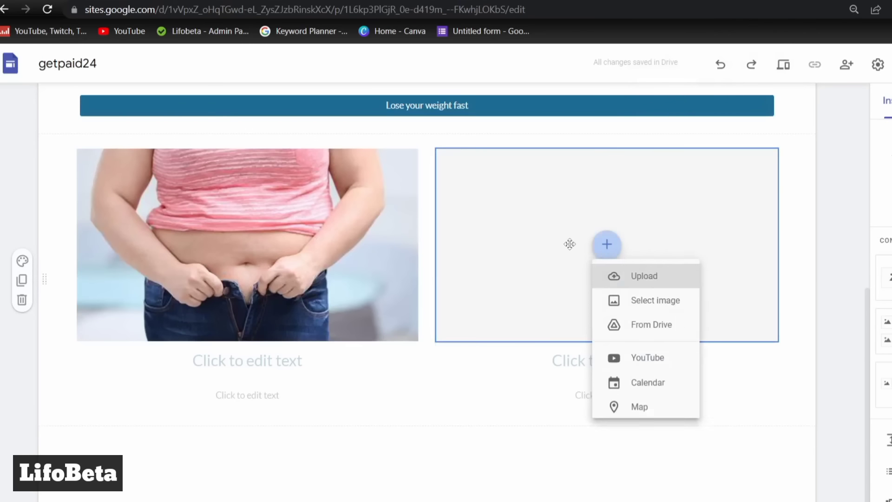
click(639, 284)
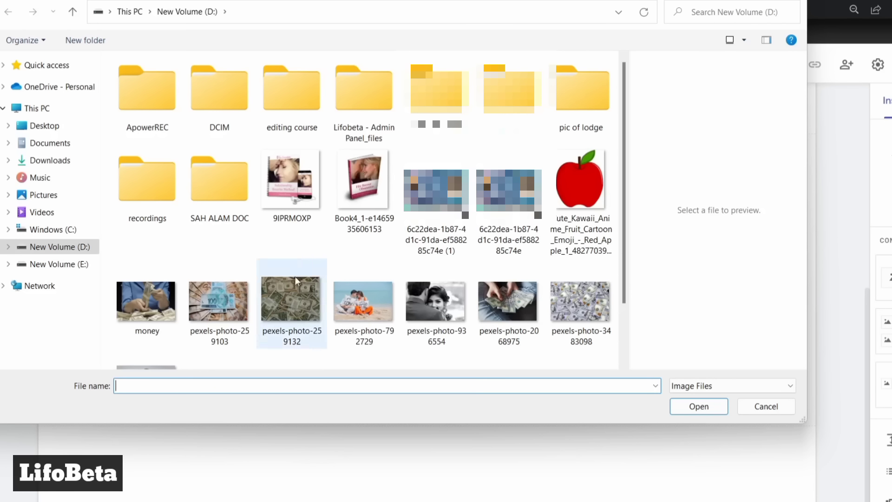
scroll(338, 312, down, 2)
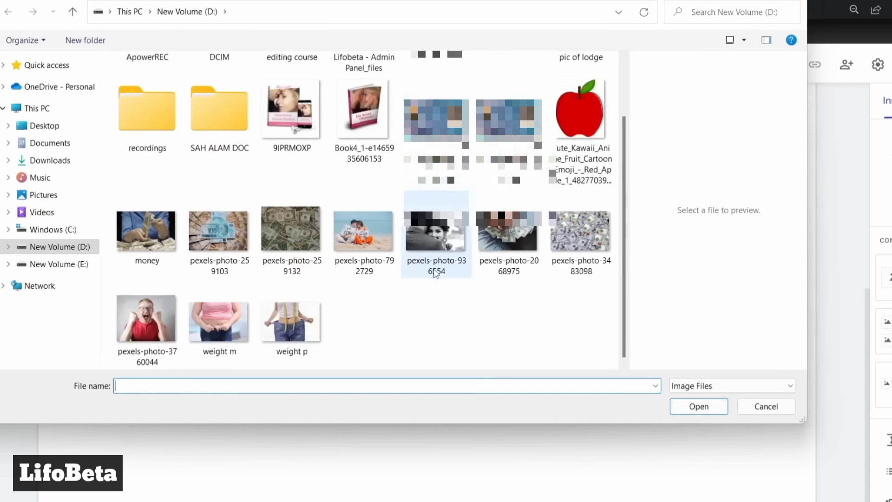
double_click(272, 297)
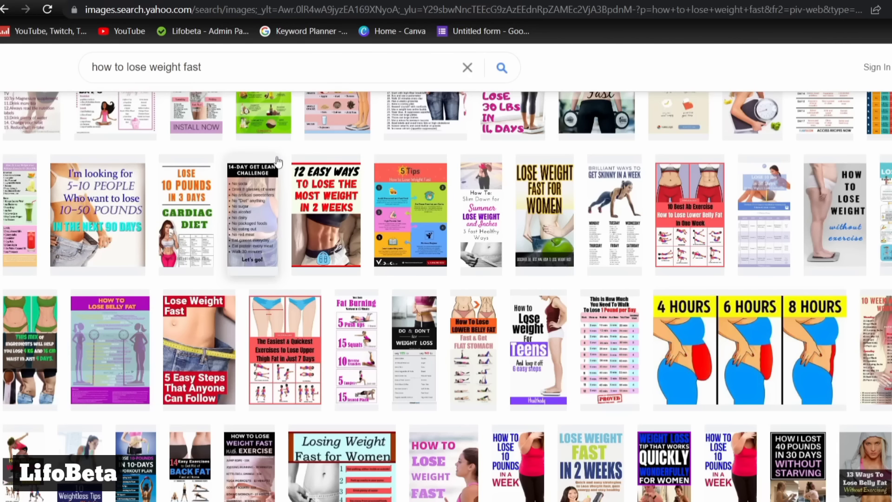
In the Yahoo search, look up "why people get fat" and open the Harvard Health article "Why people become overweight".
scroll(278, 161, up, 10)
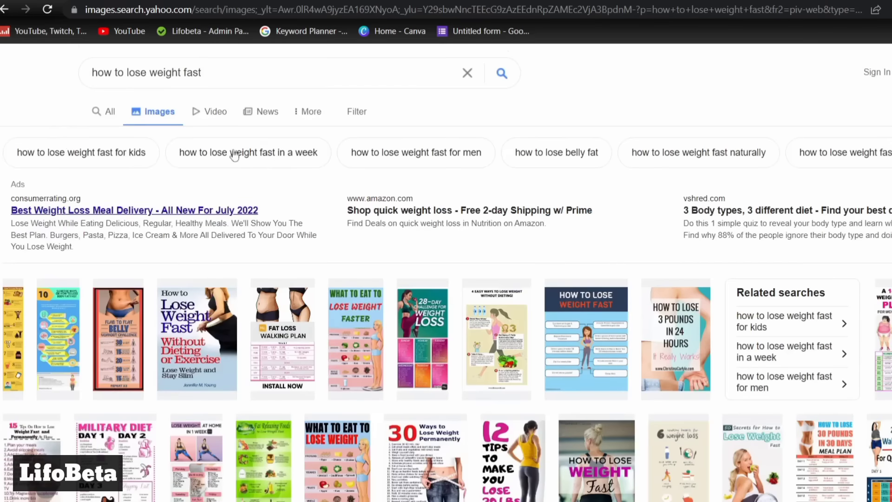
click(106, 113)
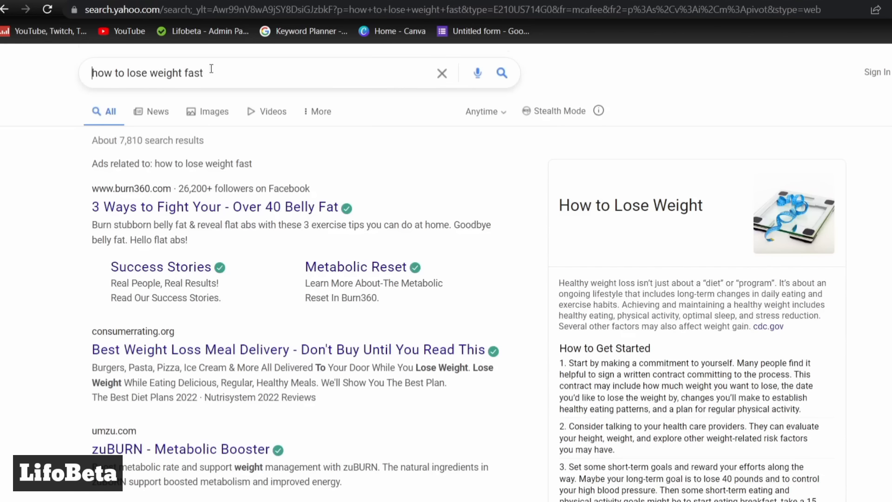
click(443, 75)
text(why)
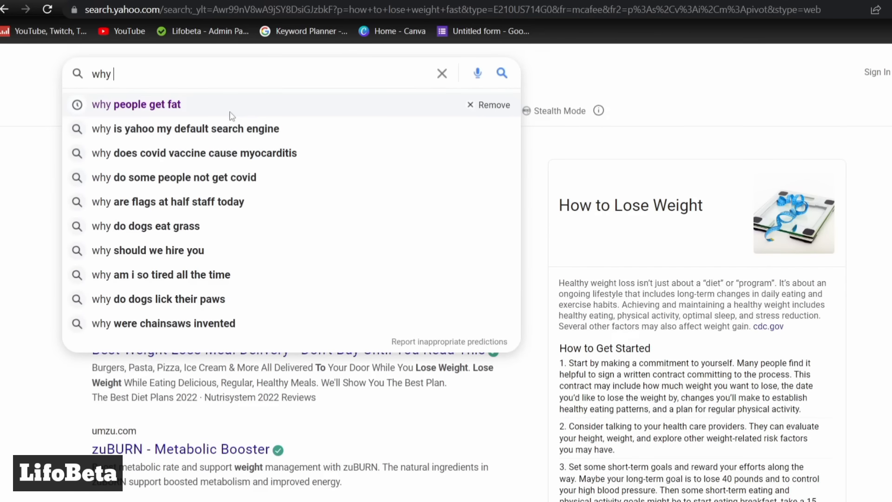
click(229, 105)
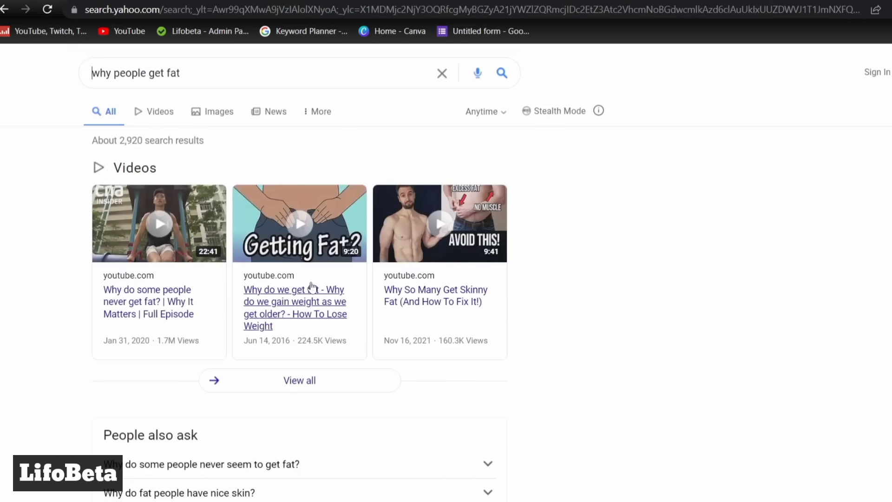
scroll(310, 286, down, 4)
scroll(313, 285, down, 4)
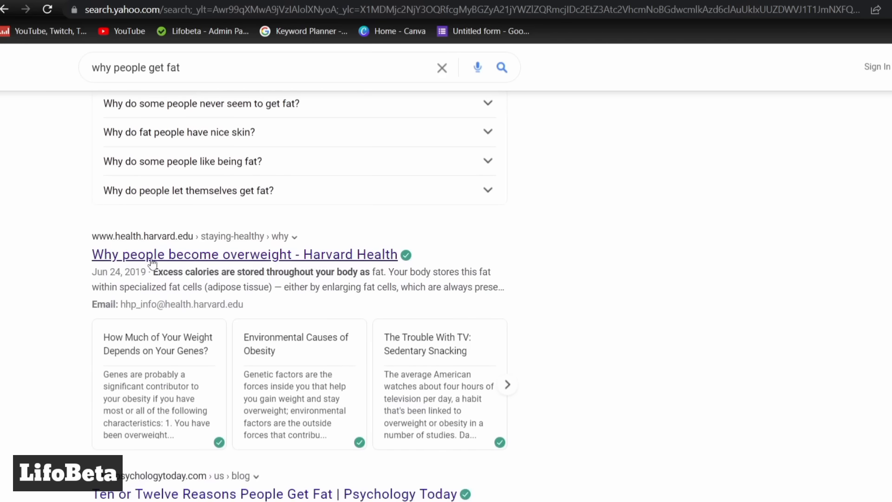
click(222, 262)
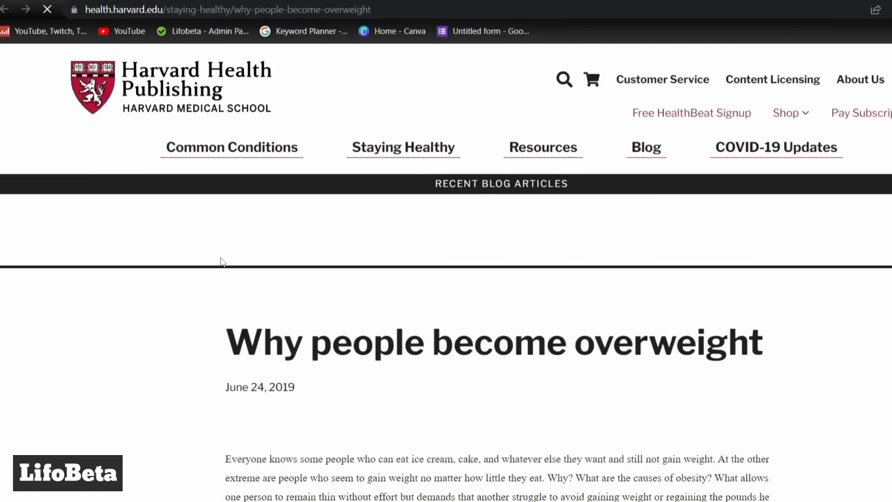
Copy the article title "Why people become overweight" into the heading under the left image in Google Sites, removing the extra blank line.
scroll(511, 331, down, 2)
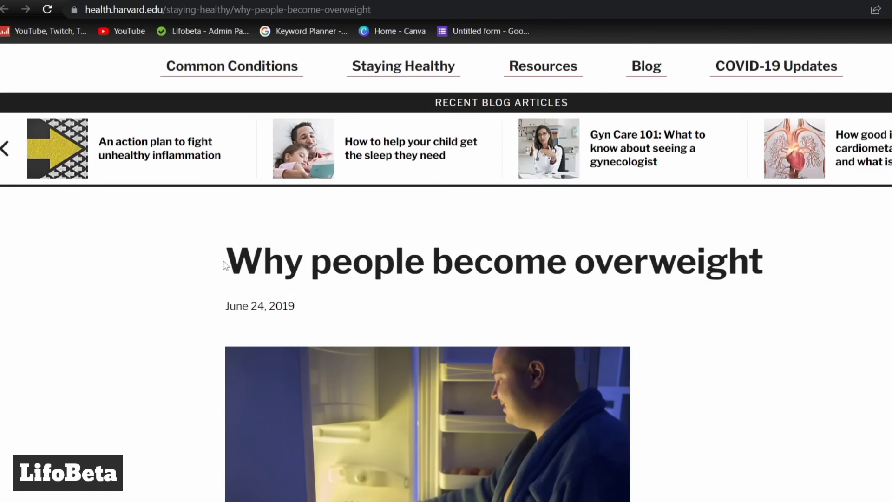
drag(222, 263, 810, 273)
key(ctrl+c)
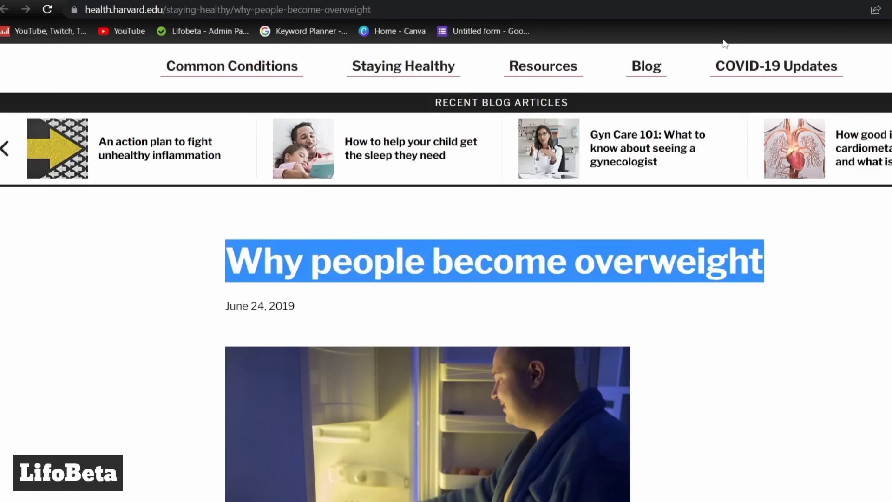
key(ctrl+Tab)
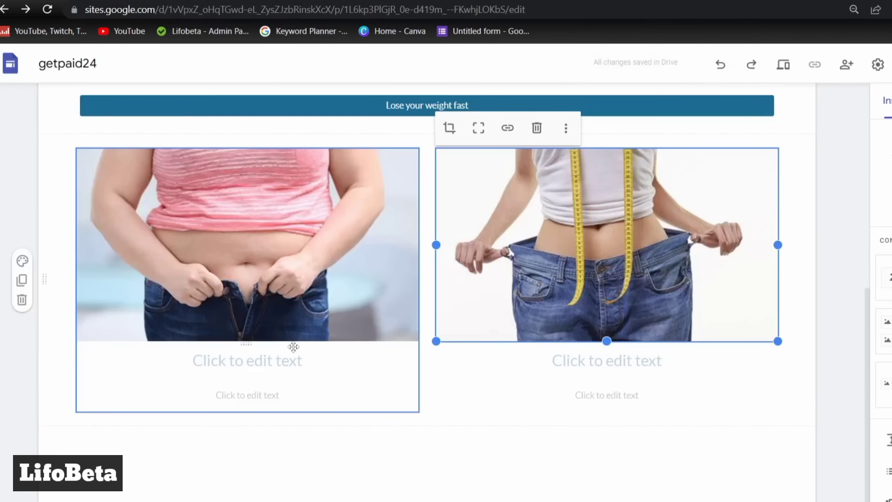
click(268, 359)
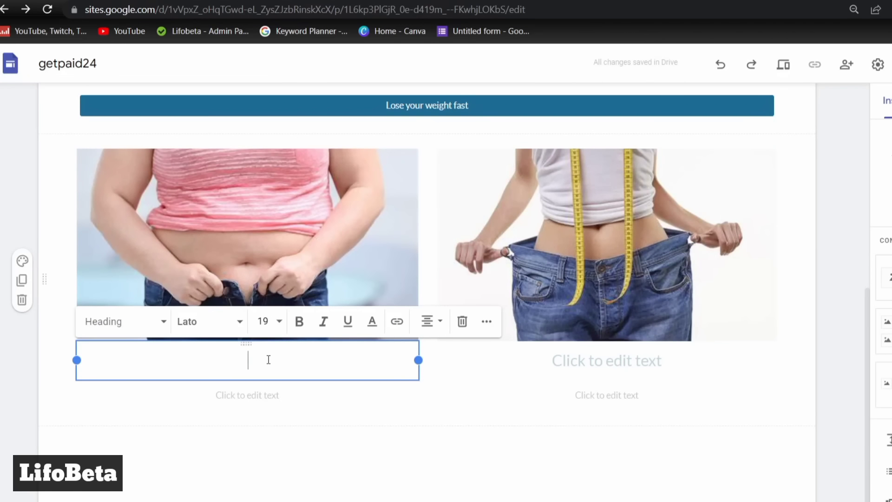
key(ctrl+v)
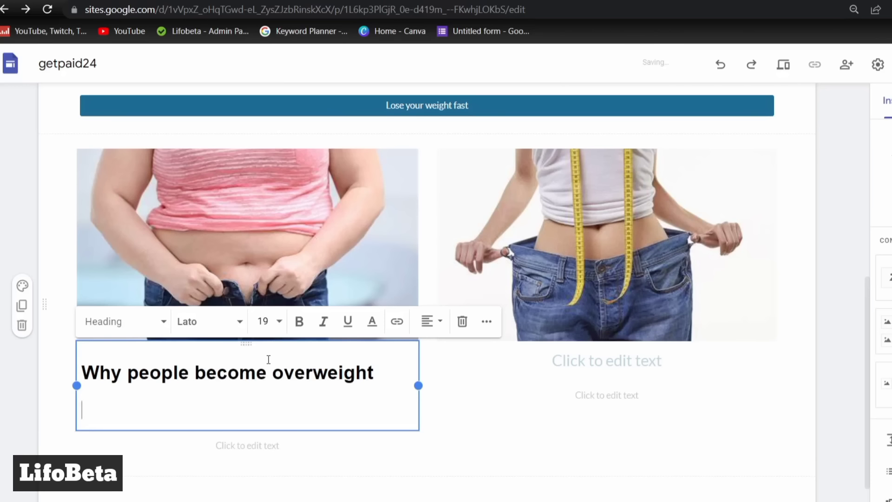
key(BackSpace)
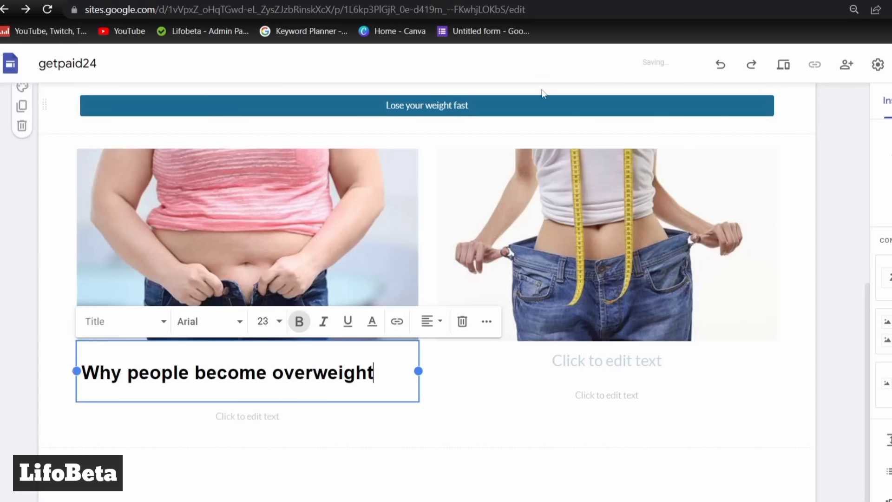
Copy the Harvard article's two introductory paragraphs into the text box below the "Why people become overweight" heading in Google Sites.
click(762, 1)
scroll(552, 287, down, 9)
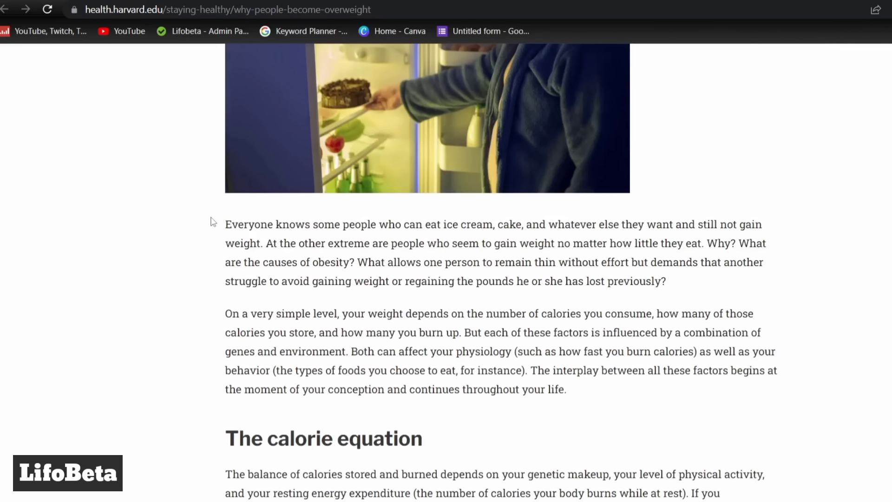
drag(215, 223, 584, 390)
key(ctrl+c)
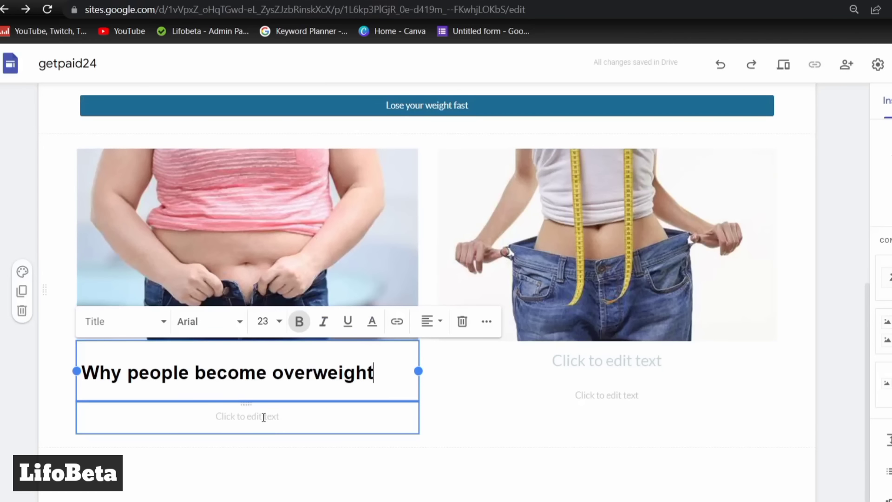
click(263, 417)
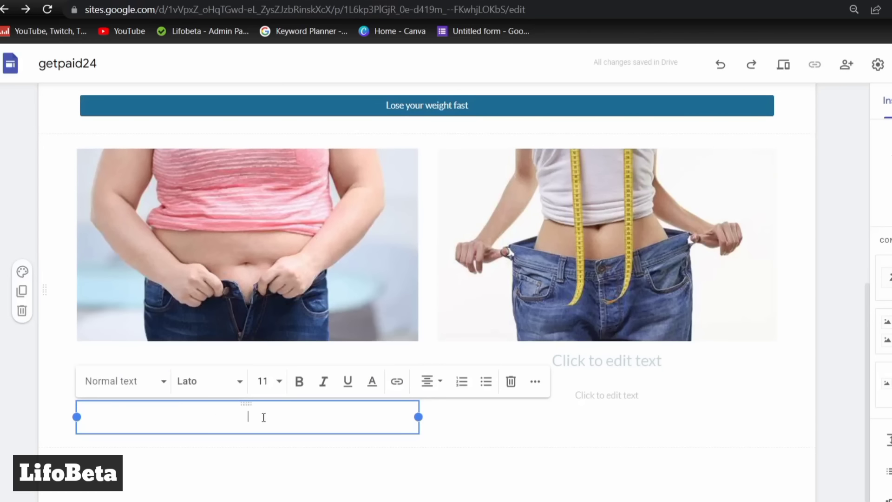
key(ctrl+v)
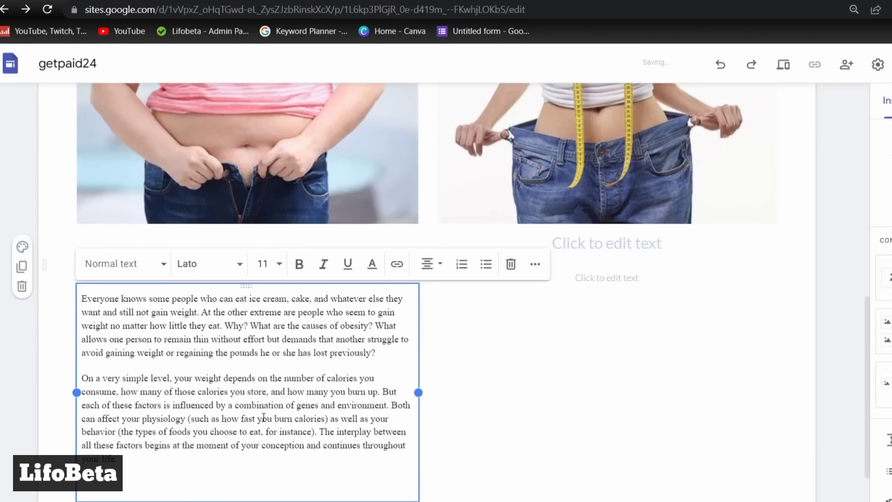
click(828, 158)
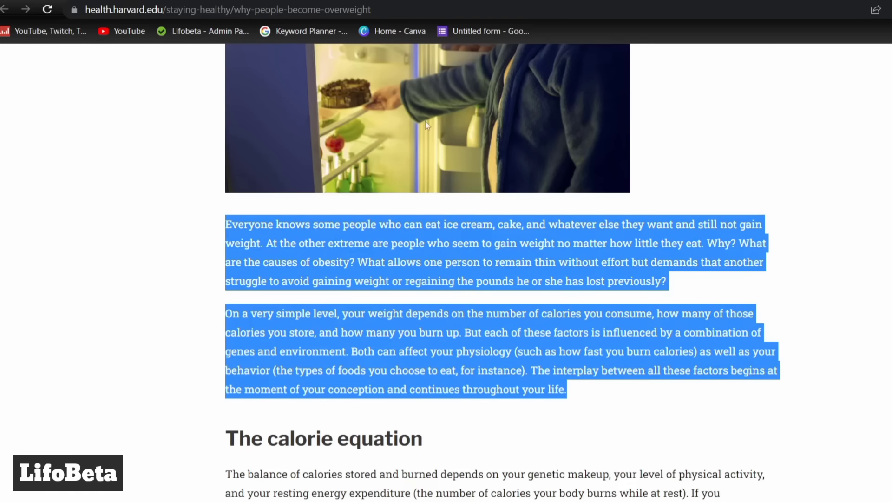
Leave the Harvard article and return to the Yahoo web results for "how to lose weight fast".
scroll(369, 234, up, 10)
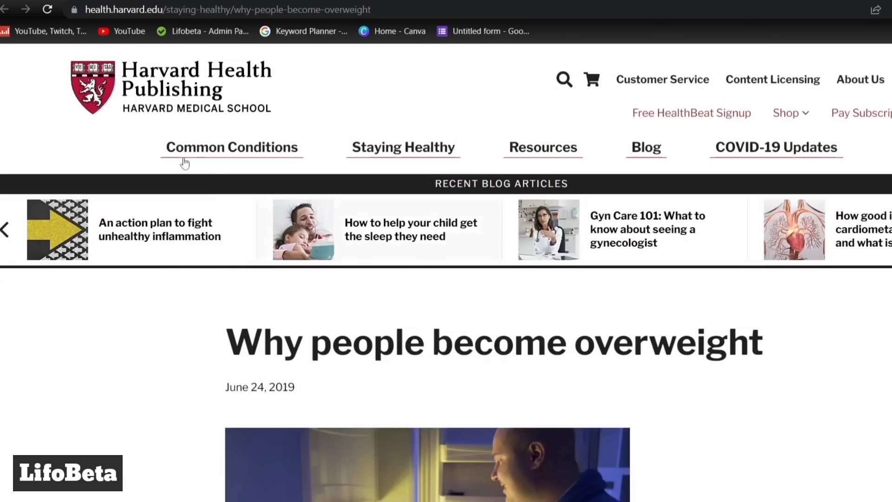
click(293, 9)
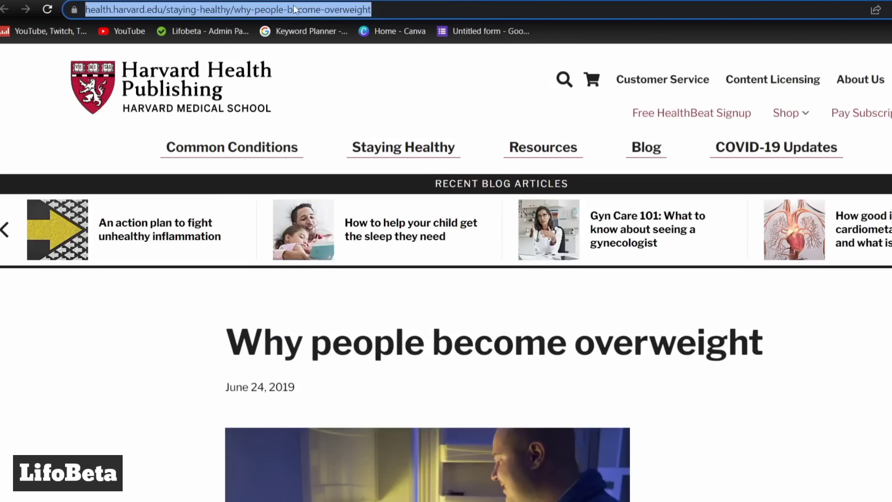
text(hy people get fat)
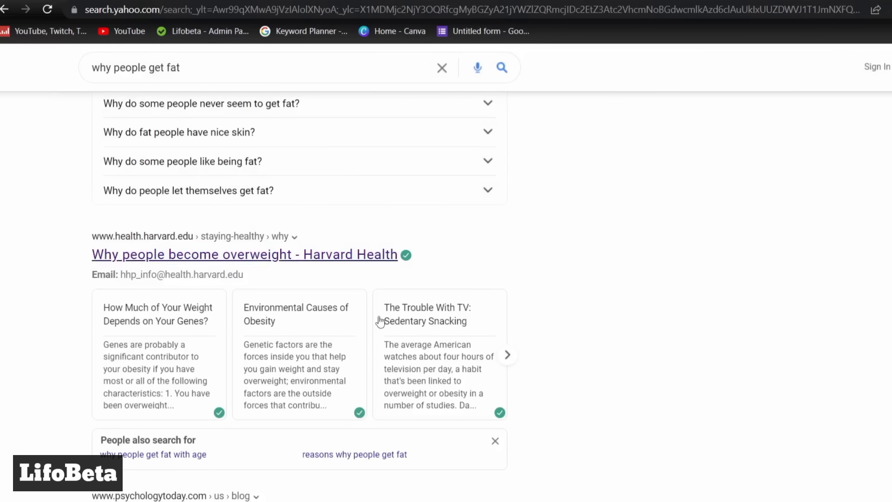
scroll(372, 297, up, 8)
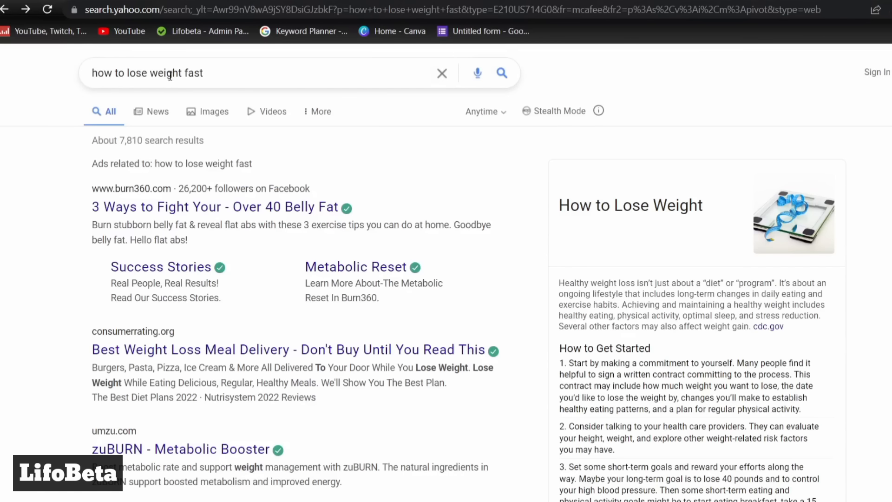
Open the Forbes Health article "How To Lose Weight Fast" from the Yahoo search results.
scroll(229, 247, down, 3)
scroll(143, 174, up, 2)
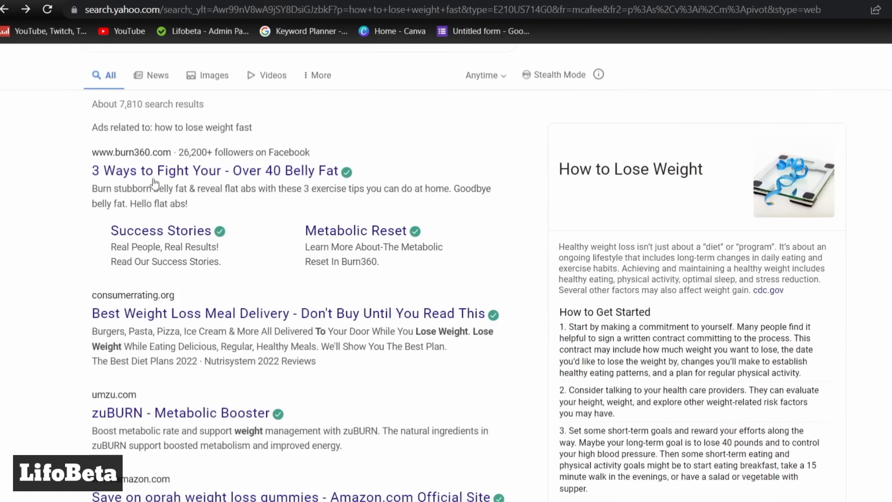
scroll(309, 213, down, 3)
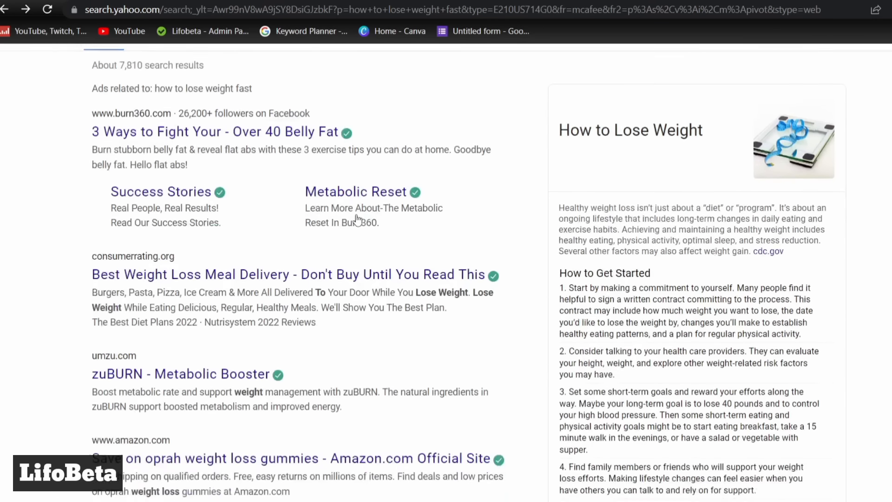
scroll(356, 220, down, 2)
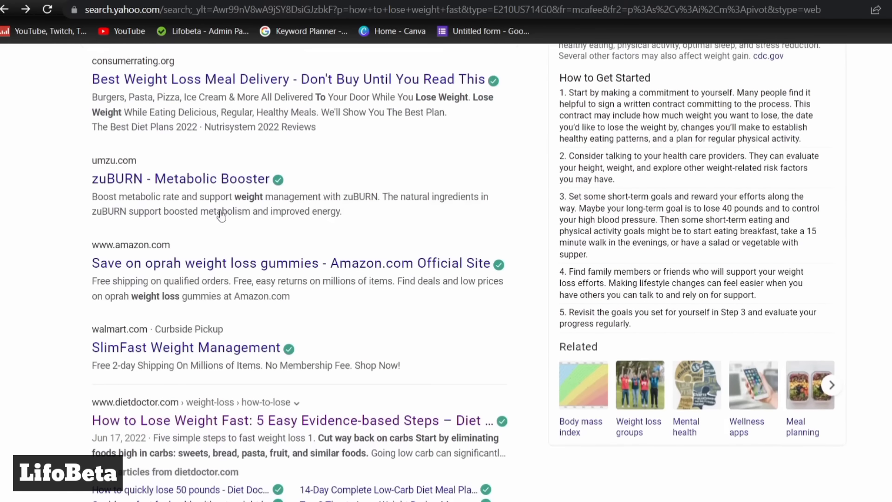
scroll(226, 268, down, 10)
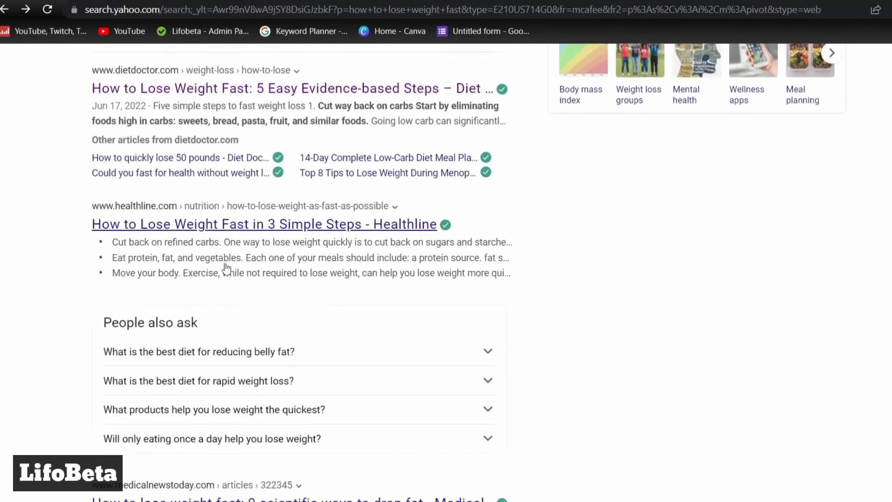
scroll(226, 268, down, 2)
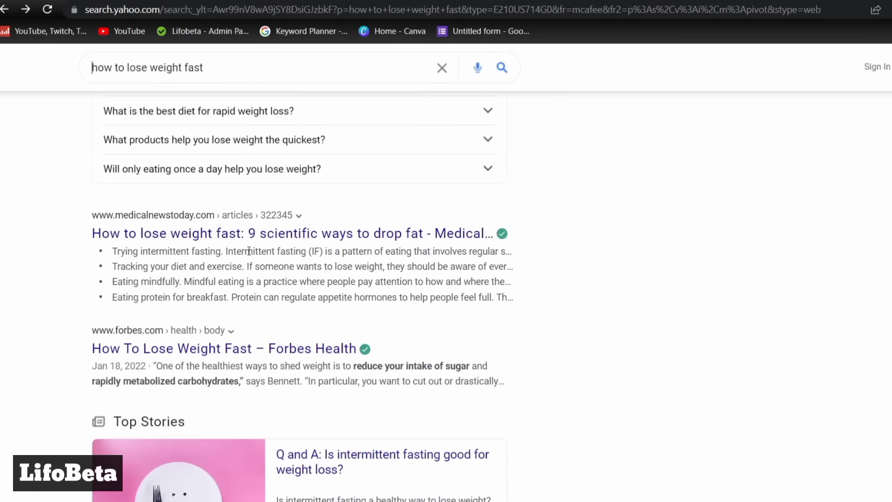
click(209, 347)
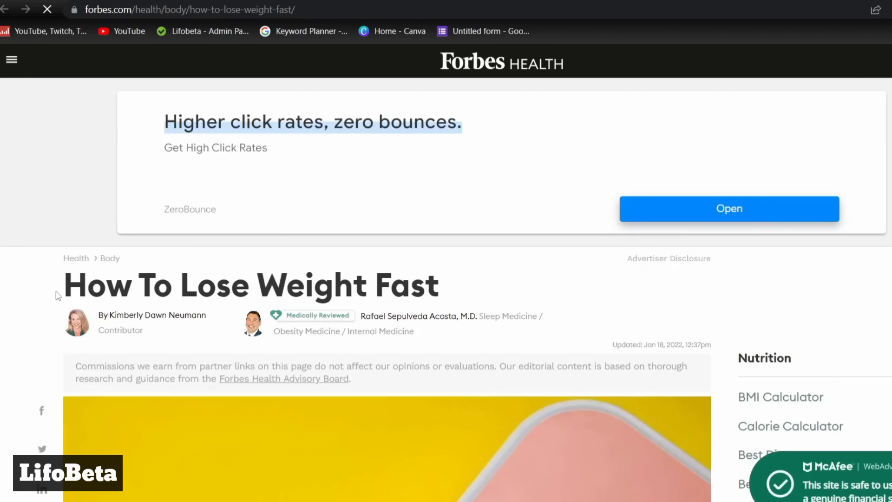
Copy the Forbes title "How To Lose Weight Fast" into the heading under the right image in Google Sites, removing the extra blank lines.
drag(57, 292, 439, 290)
key(ctrl+c)
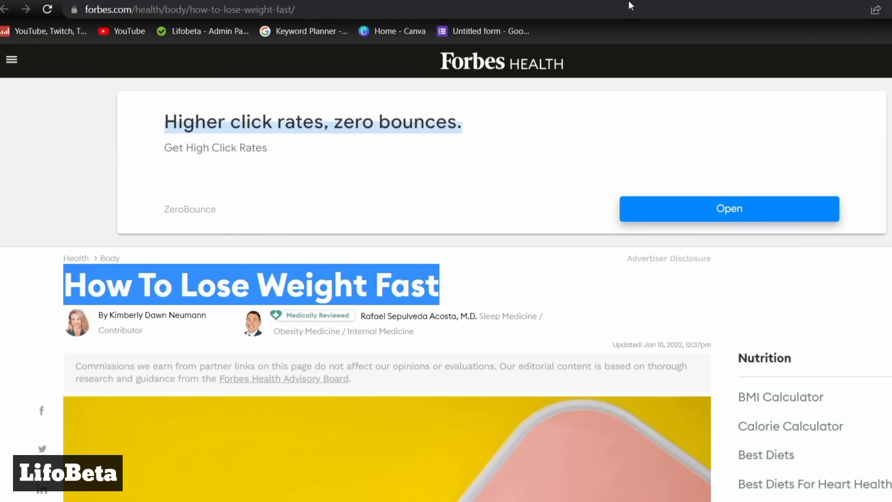
click(605, 1)
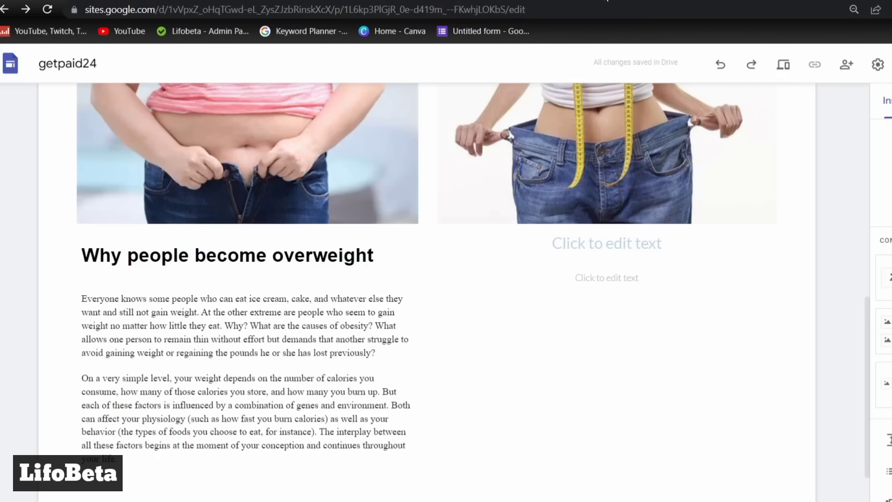
click(606, 238)
key(ctrl+v)
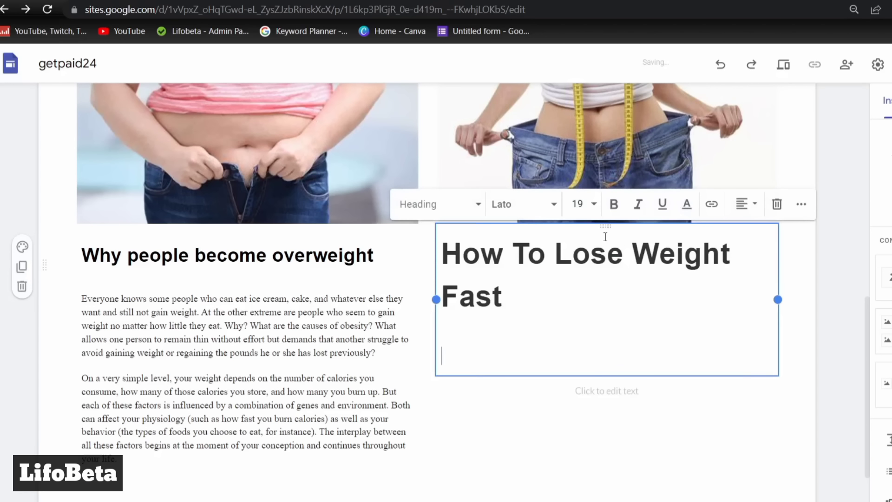
key(BackSpace)
key(BackSpace)
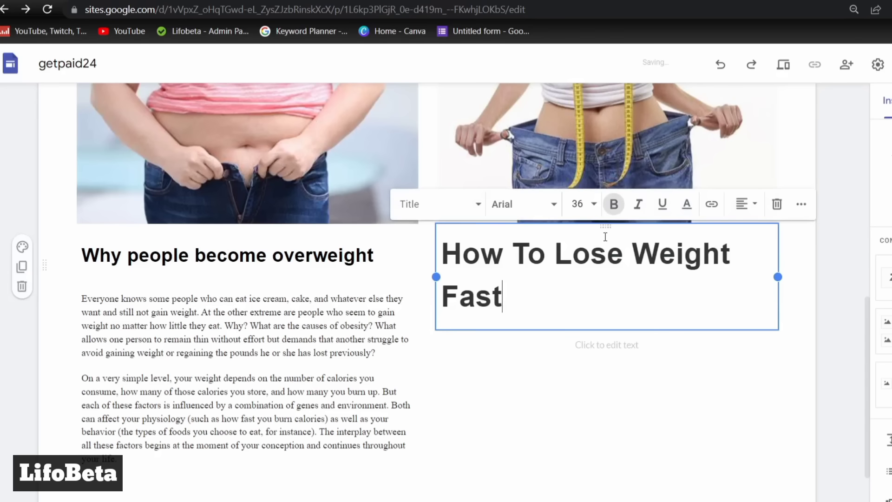
click(838, 298)
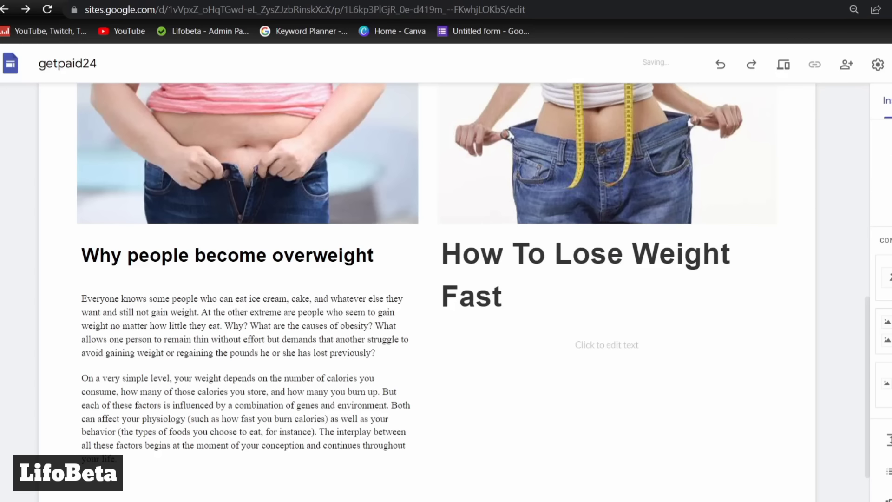
Copy the Forbes article's two introductory paragraphs into the text box below the "How To Lose Weight Fast" heading in Google Sites.
key(ctrl+Tab)
scroll(559, 285, down, 5)
scroll(560, 285, down, 3)
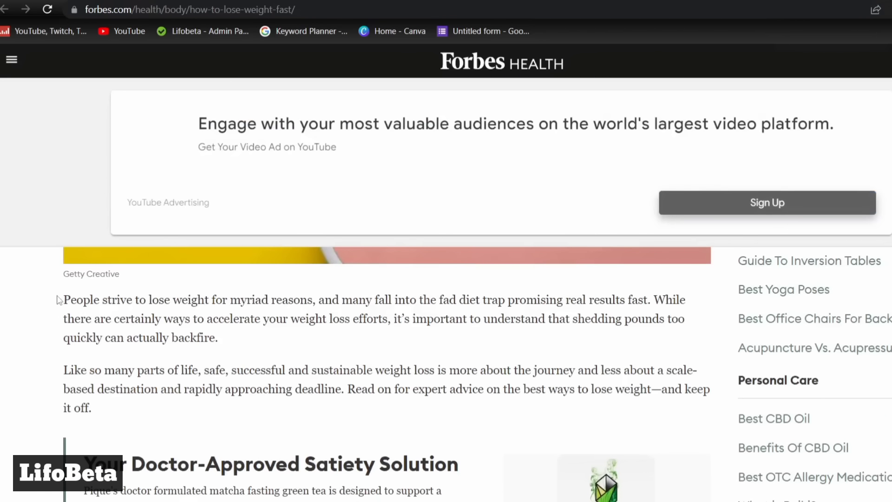
drag(62, 300, 140, 409)
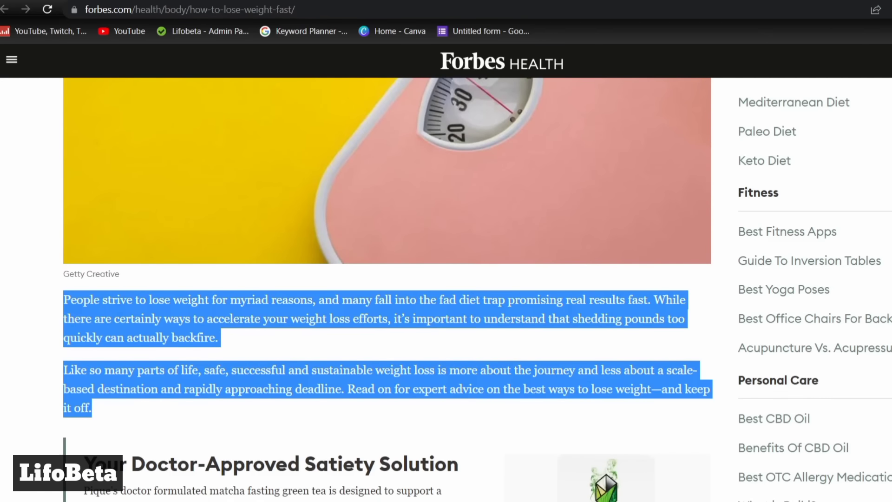
key(ctrl+Tab)
click(597, 343)
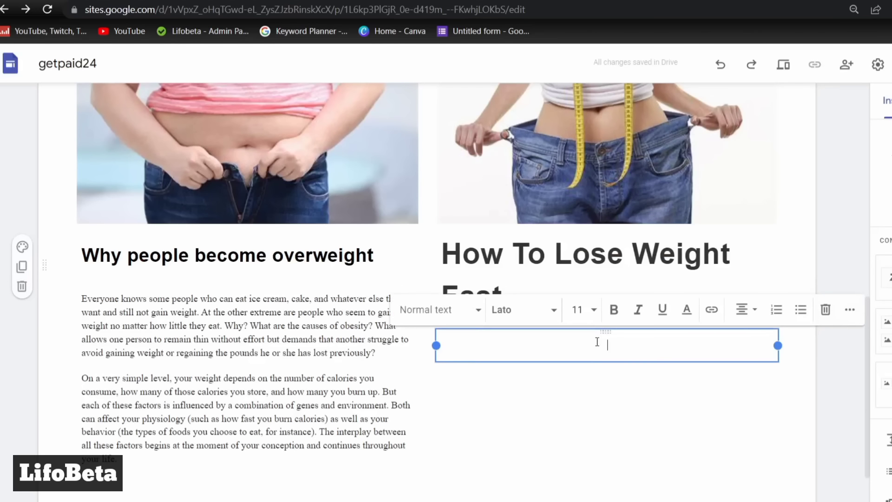
text(People strive to lose weight for myriad reasons, and many fall into the fad diet trap promising real results fast. While there are certainly ways to accelerate your weight loss efforts, it’s important to understand that shedding pounds too quickly can actually backfire. Like so many parts of life, safe, successful and sustainable weight loss is more about the journey and less about a scale-based destination and rapidly approaching deadline. Read on for expert advice on the best ways to lose weight—and keep it off.)
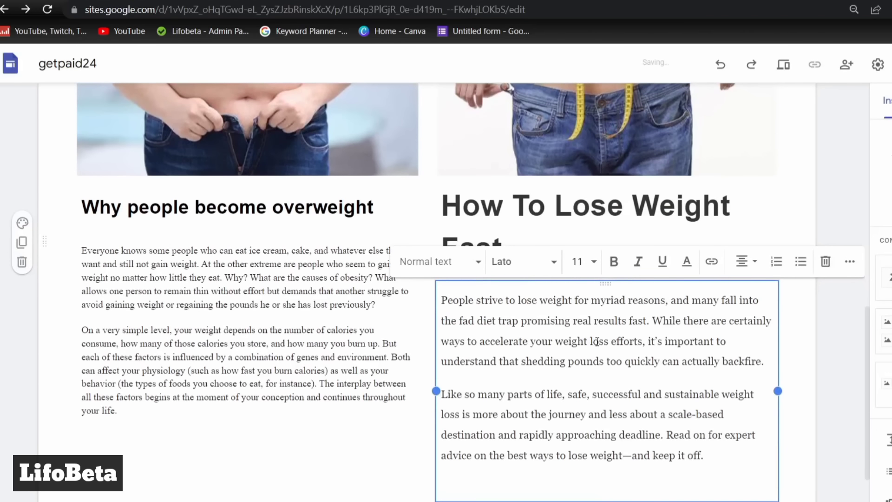
click(836, 344)
Add the line "CLICK HERE TO KNOW MORE" below the "Why people become overweight" paragraphs, without a trailing blank line.
scroll(837, 315, down, 3)
click(250, 302)
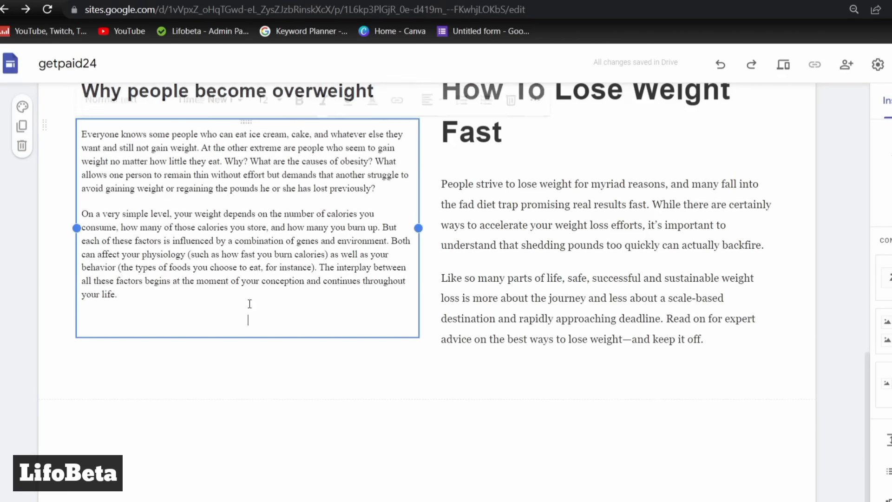
text(CLICK HERE TO KNOW MORE)
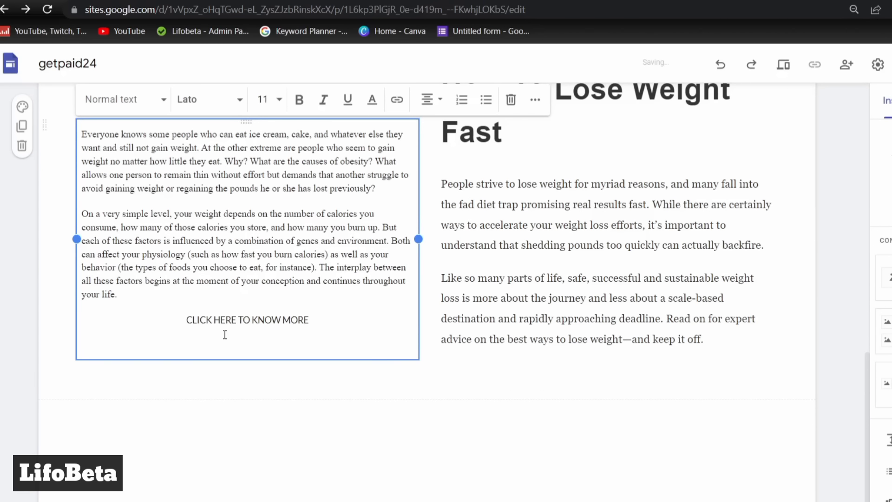
key(BackSpace)
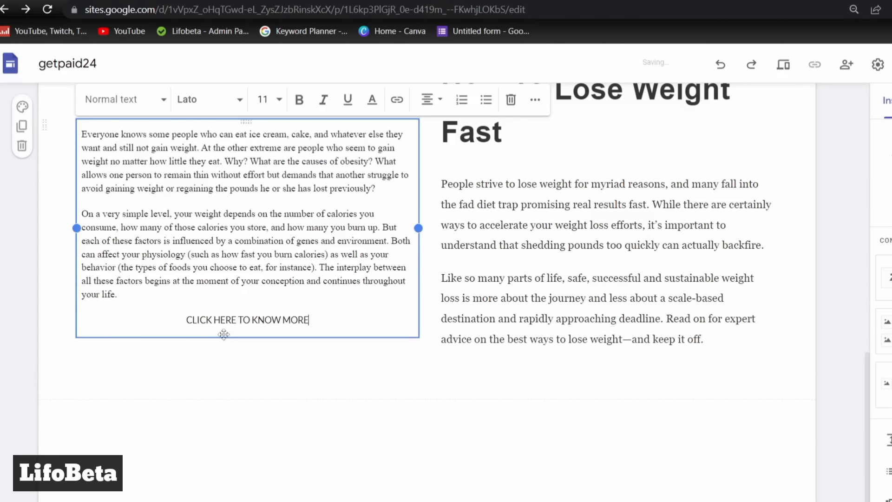
Add the line "CLICK HERE TO KNOW MORE" below the "How To Lose Weight Fast" paragraphs, without a trailing blank line.
click(577, 374)
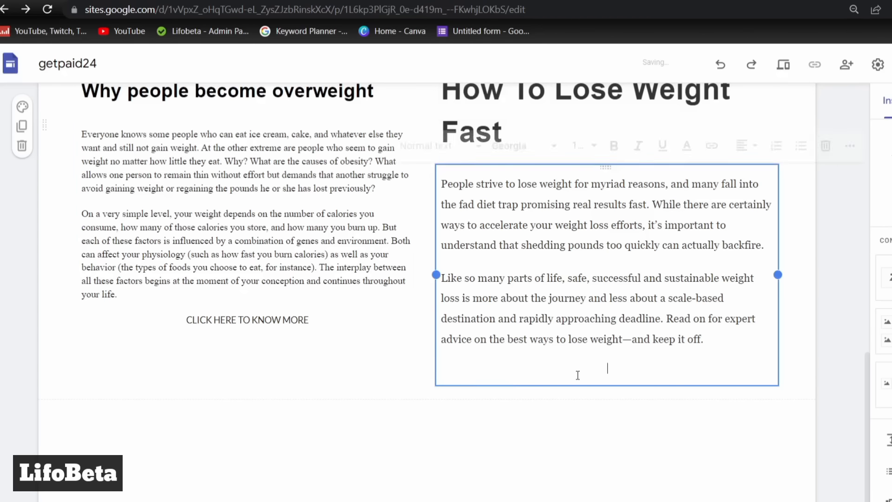
text(CLICK HERE TO KNOW MORE)
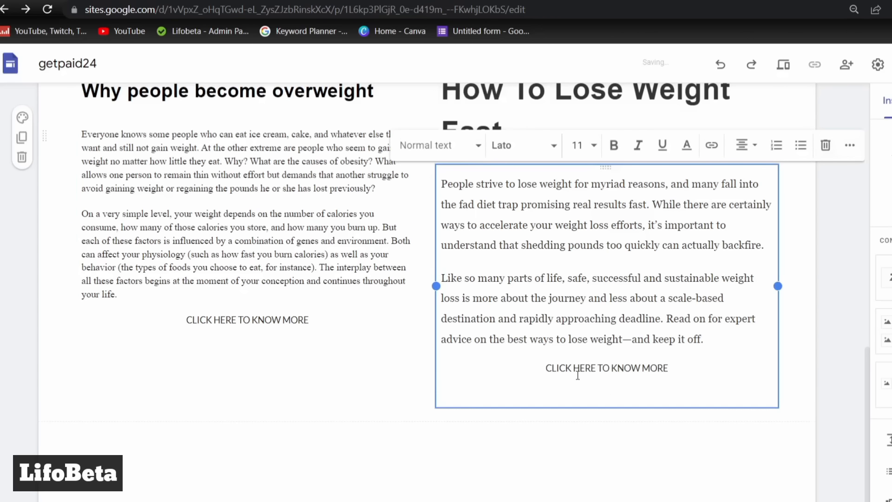
key(BackSpace)
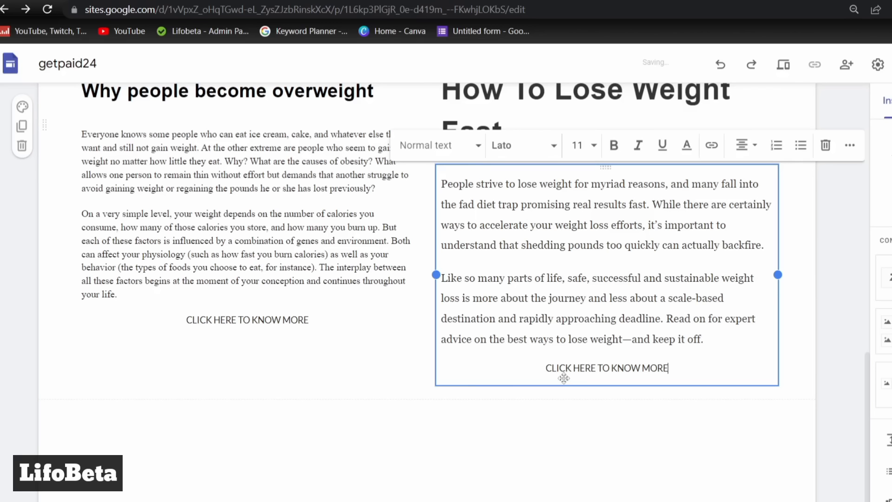
Start inserting a link on "CLICK HERE TO KNOW MORE" under the Forbes paragraphs and copy the Forbes article's web address.
drag(684, 366, 537, 371)
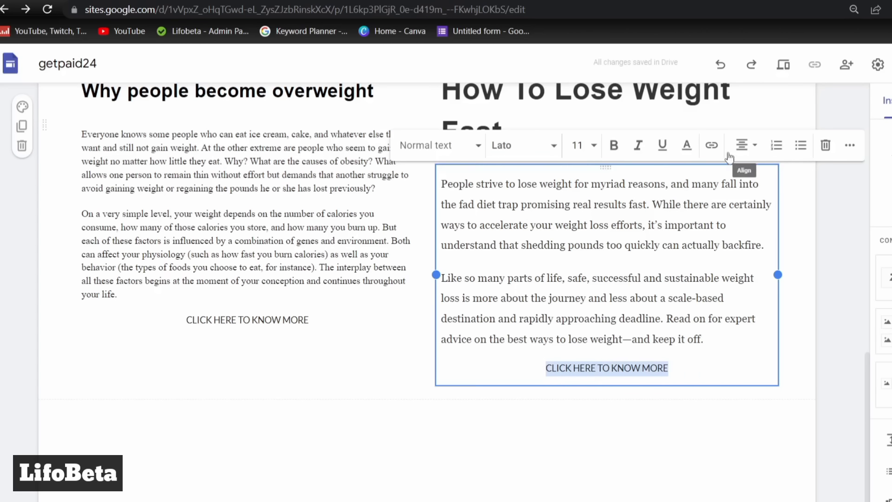
click(713, 148)
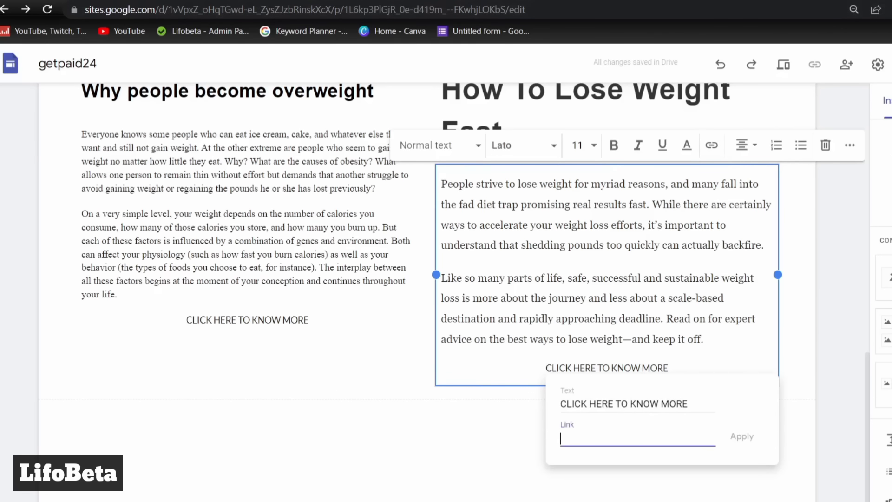
key(ctrl+Tab)
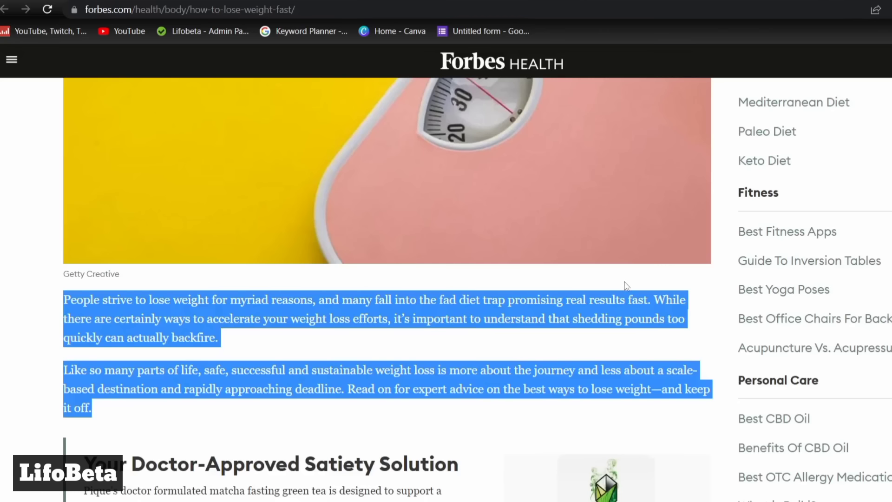
click(281, 9)
key(ctrl+c)
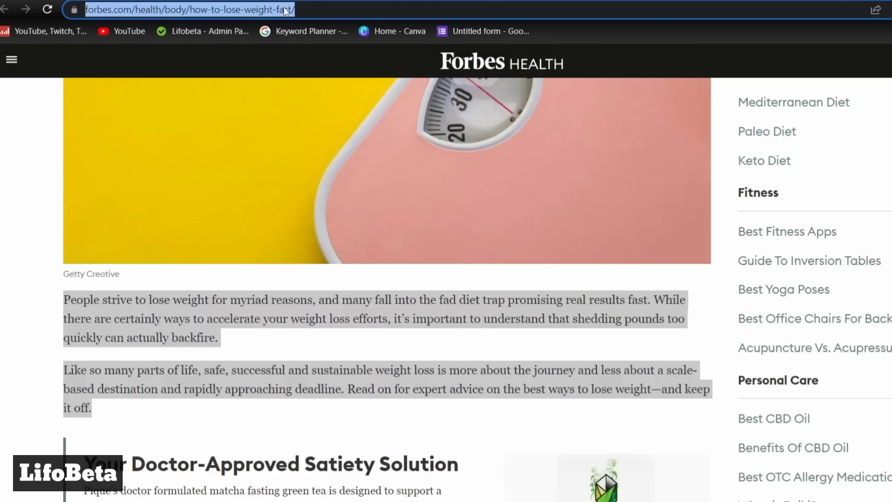
key(ctrl+Tab)
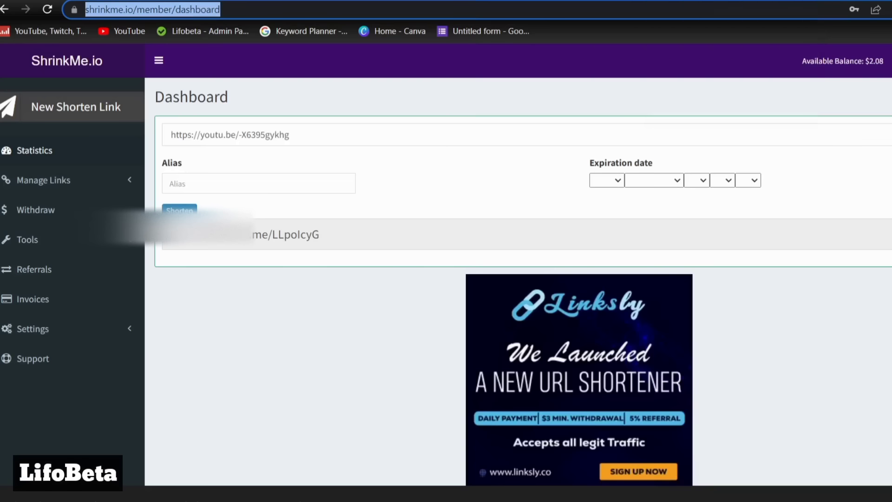
click(109, 114)
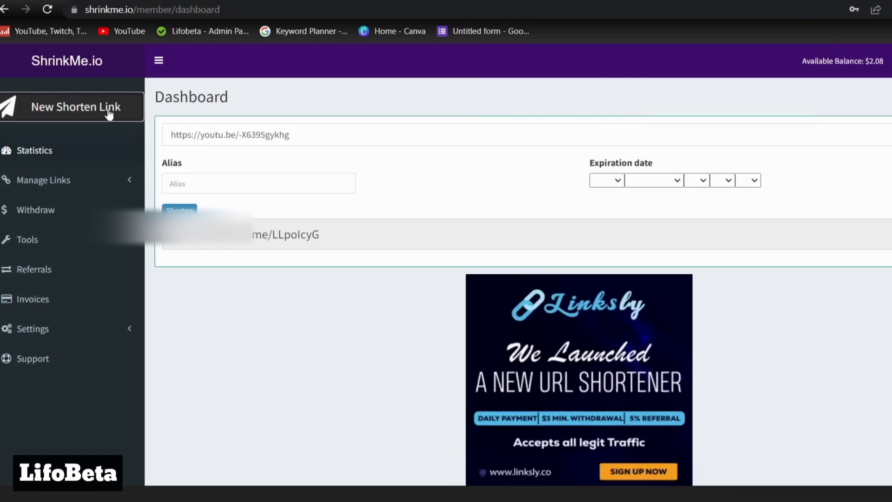
click(99, 110)
click(215, 134)
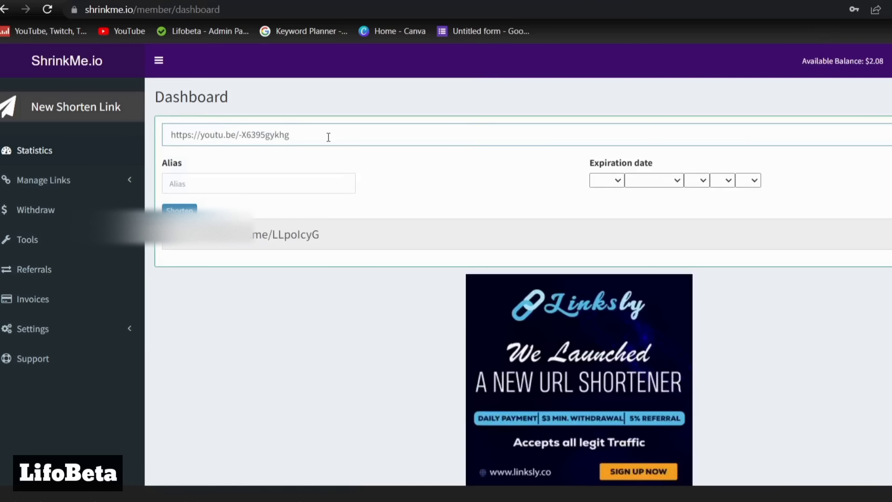
drag(329, 137, 169, 135)
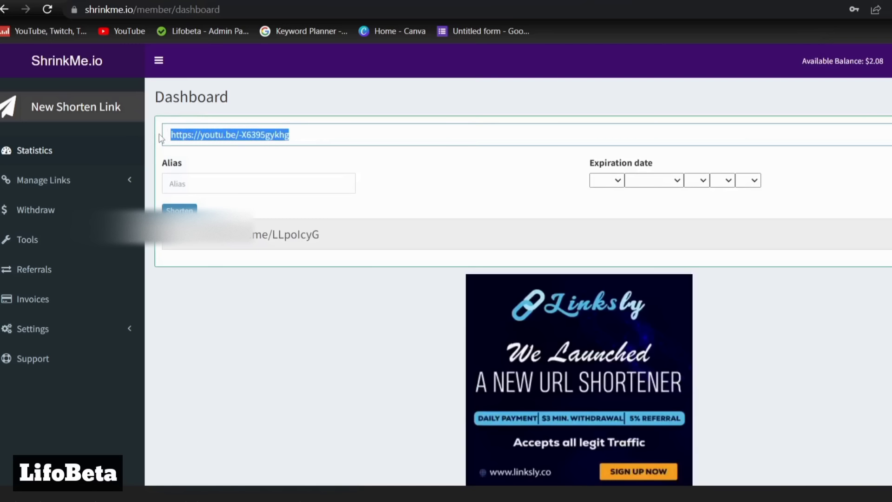
key(ctrl+v)
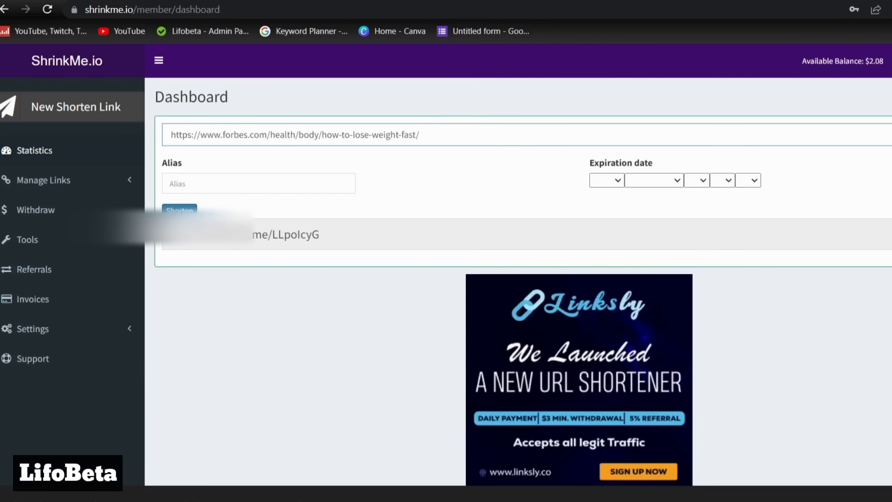
click(180, 210)
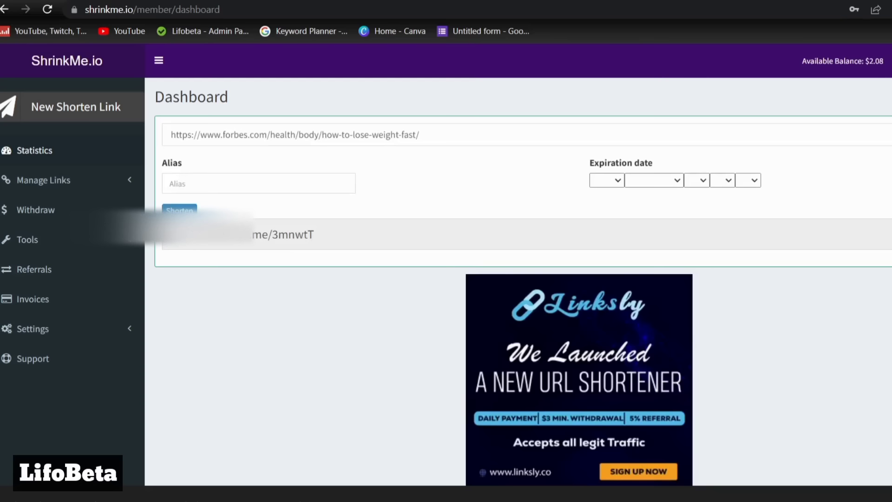
click(860, 231)
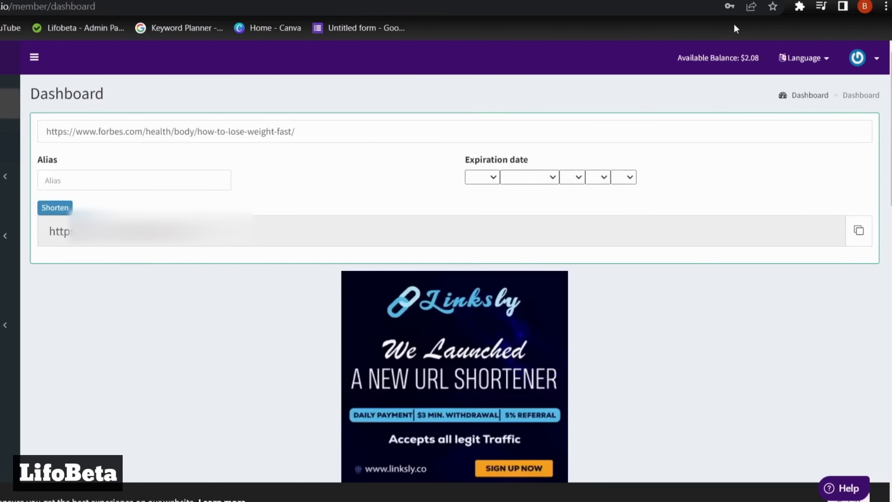
Back in Google Sites, apply the shortened Forbes link to "CLICK HERE TO KNOW MORE" under the "How To Lose Weight Fast" text.
key(ctrl+Tab)
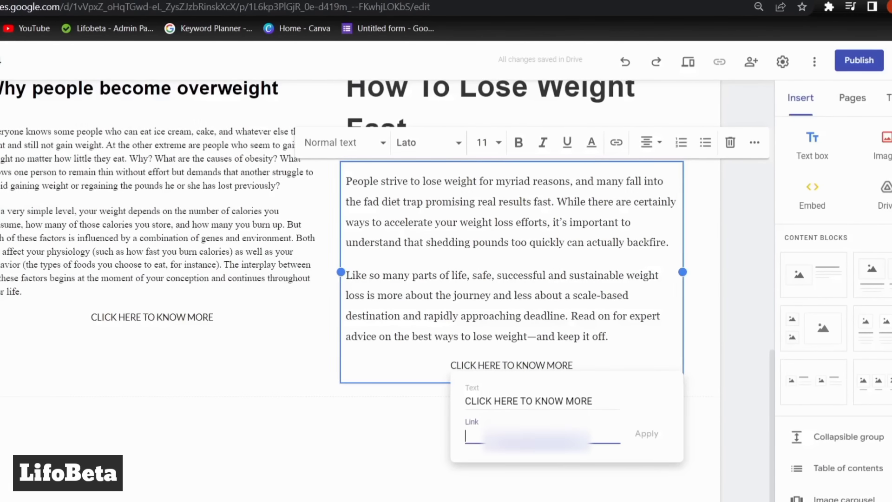
key(ctrl+v)
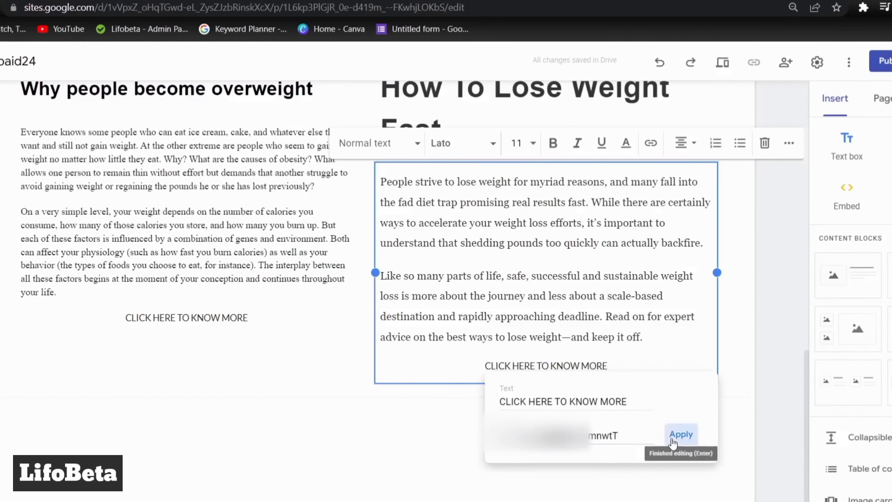
click(664, 434)
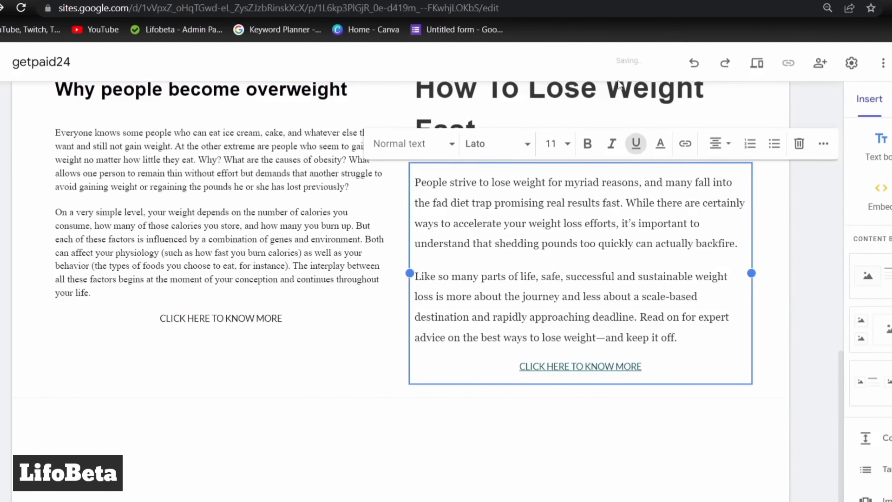
Go back from the Forbes article to the Yahoo results and search for "why people get fat" instead.
key(ctrl+Tab)
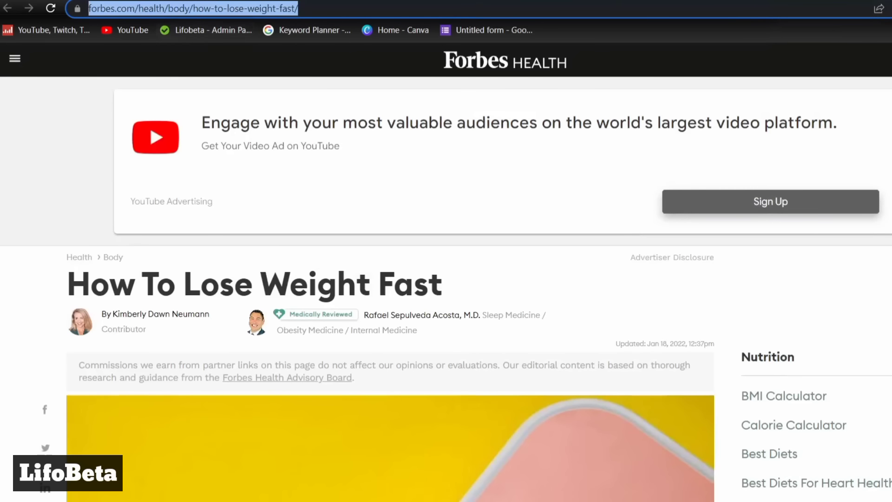
key(alt+Left)
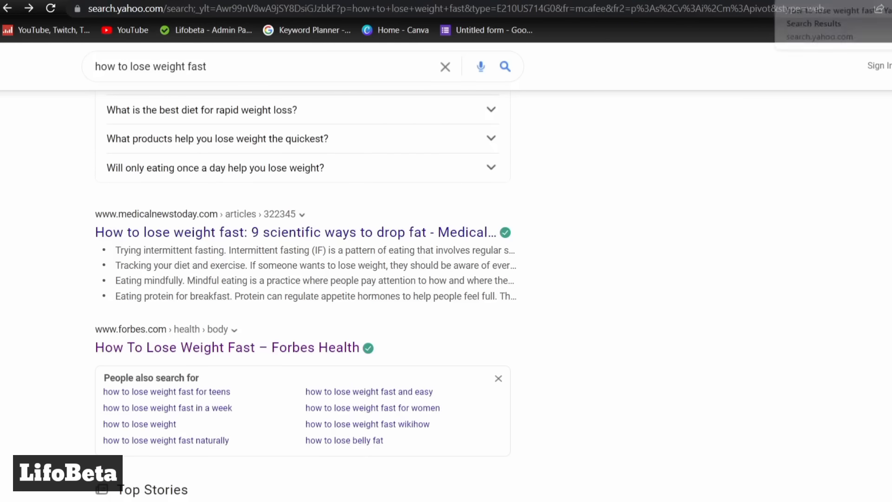
scroll(383, 195, up, 10)
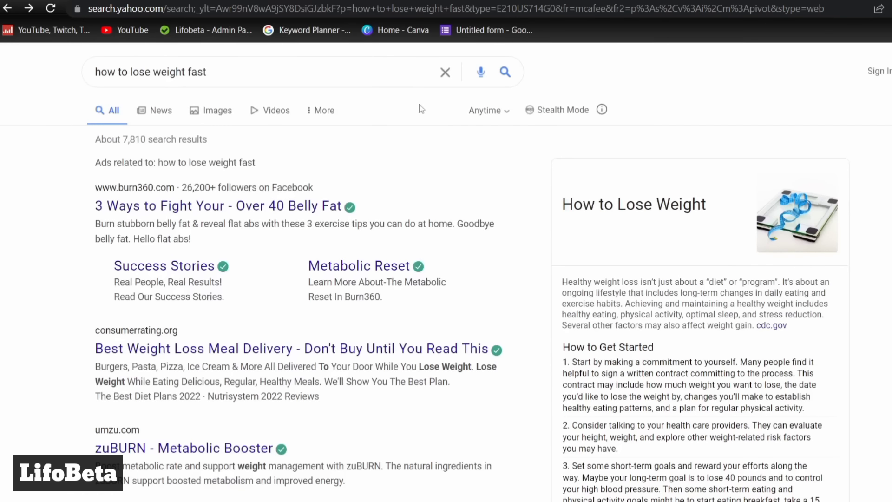
click(444, 82)
text(wh)
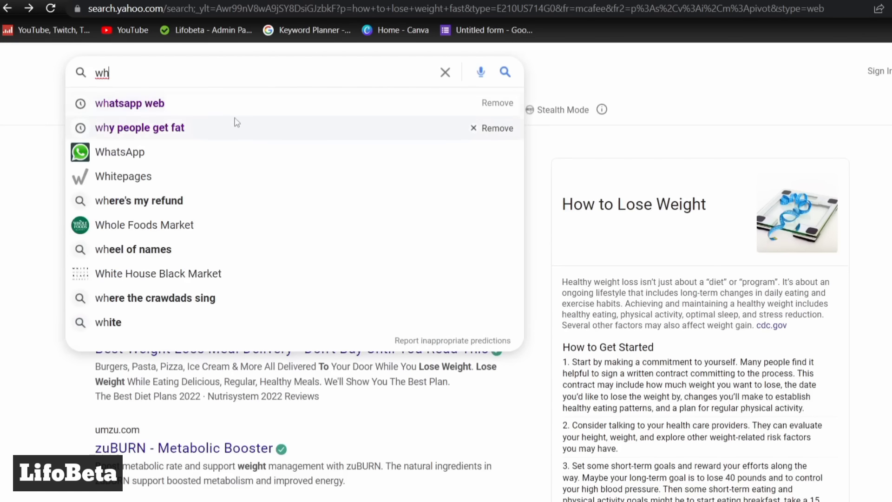
click(236, 124)
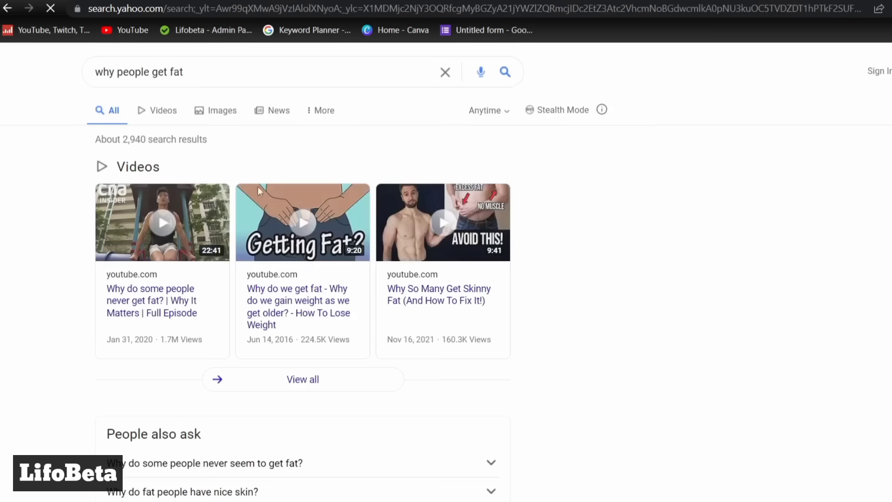
Open the Harvard Health result "Why people become overweight" and copy the article's web address.
scroll(259, 191, down, 15)
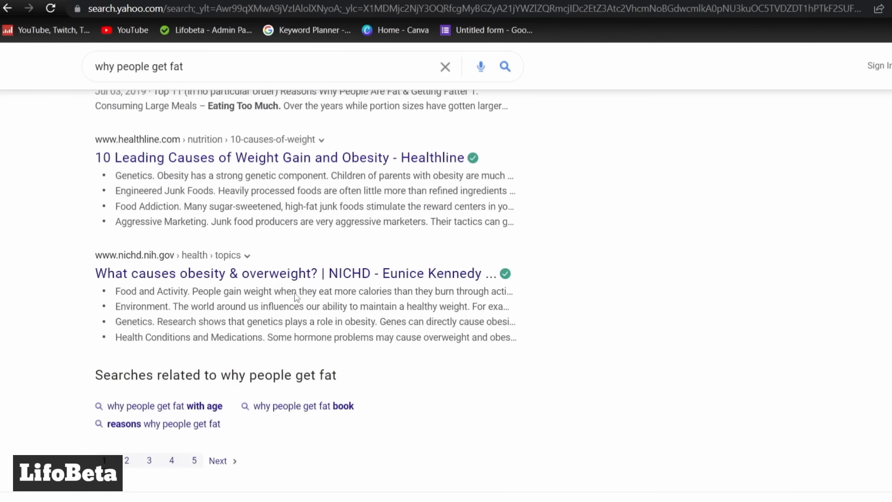
scroll(295, 293, up, 15)
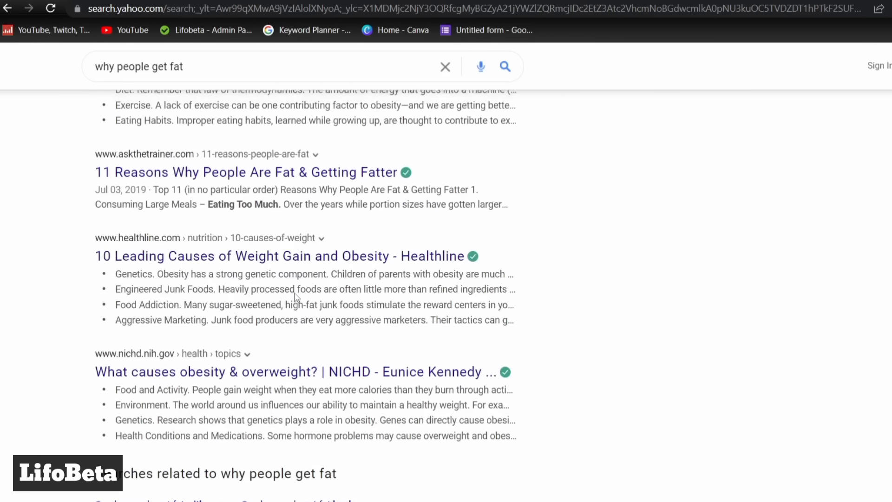
scroll(295, 296, down, 5)
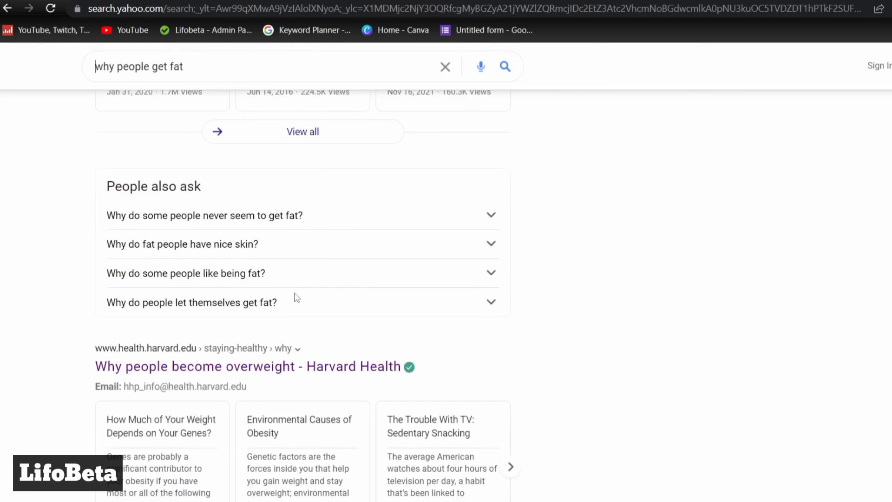
click(212, 366)
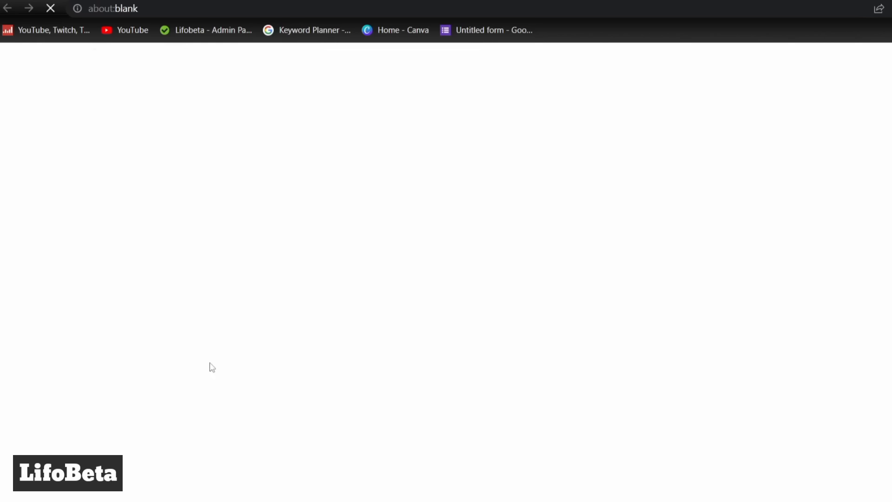
click(254, 9)
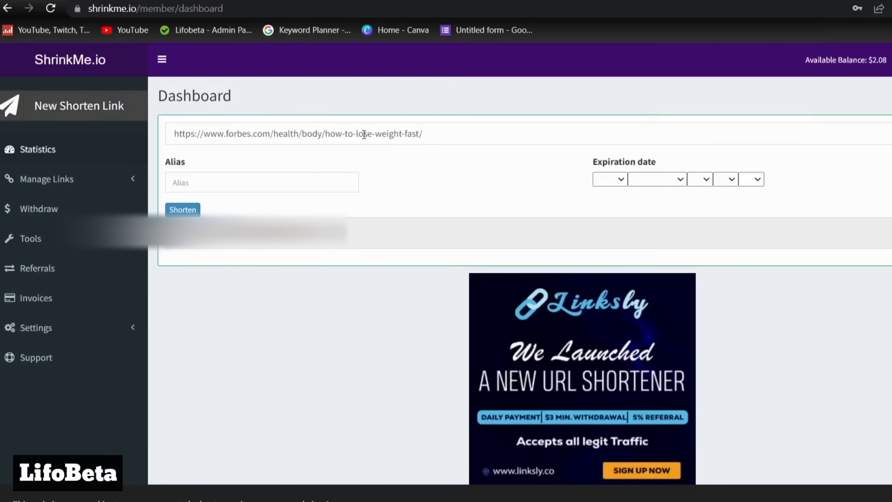
triple_click(495, 135)
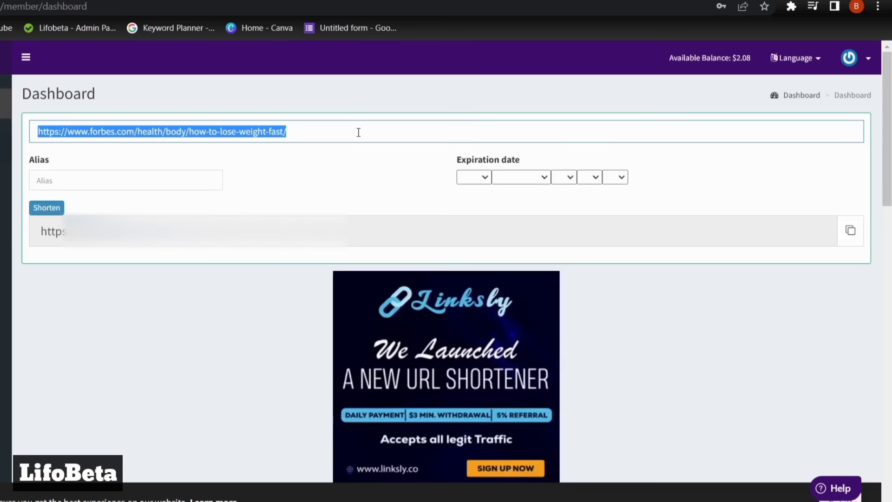
key(ctrl+v)
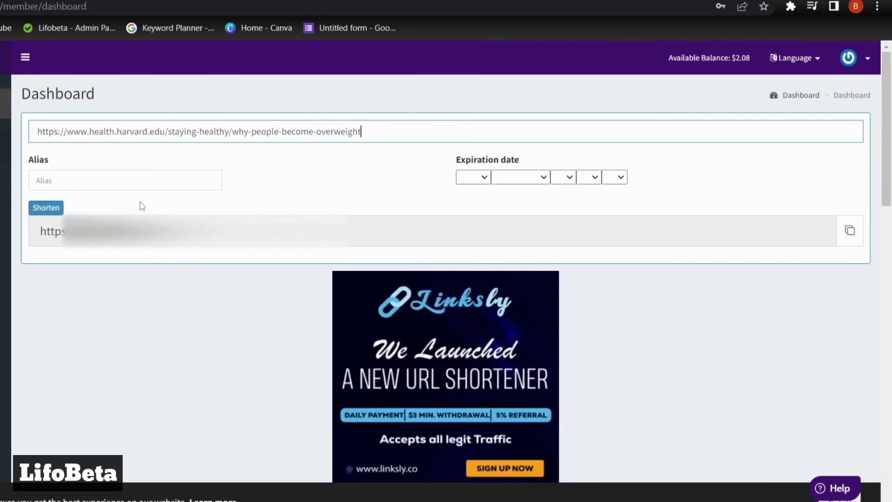
click(51, 210)
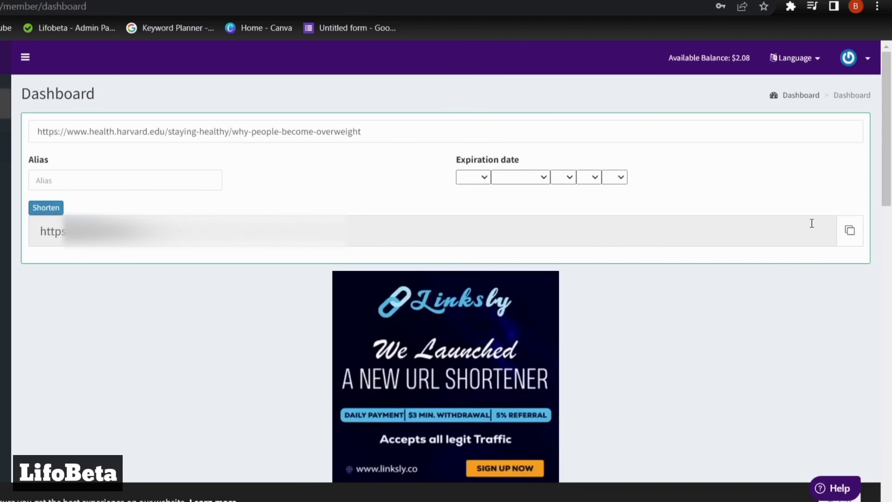
click(850, 231)
Back in Google Sites, apply the shortened Harvard link to "CLICK HERE TO KNOW MORE" under the "Why people become overweight" text.
key(ctrl+Tab)
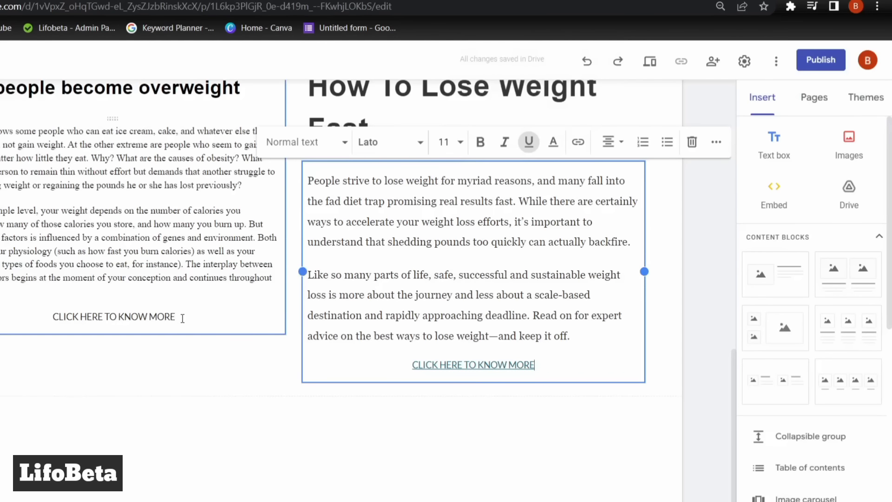
drag(182, 318, 48, 312)
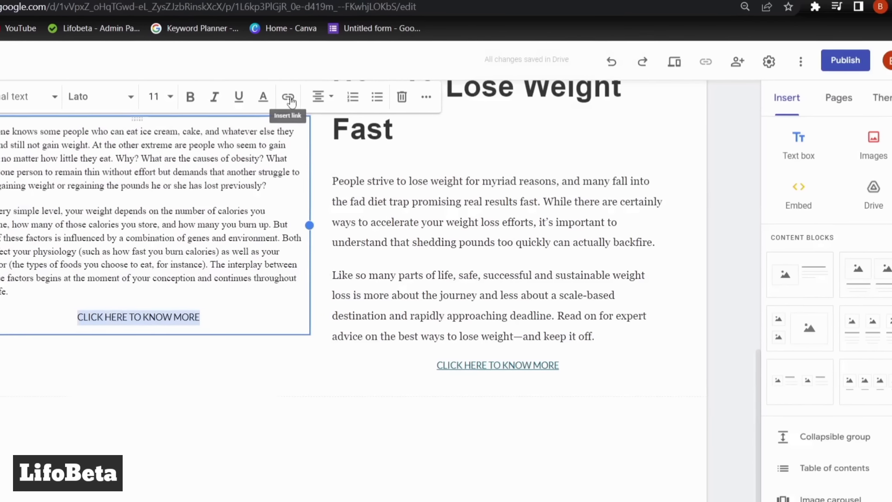
click(288, 98)
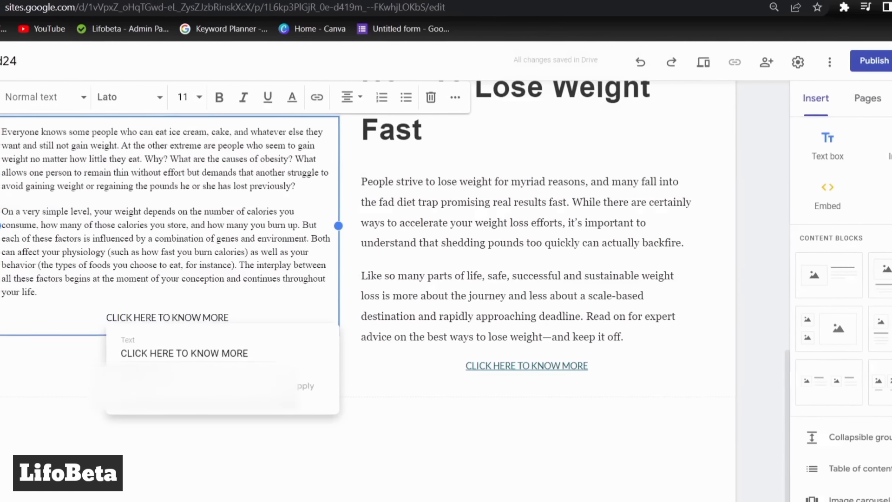
key(ctrl+v)
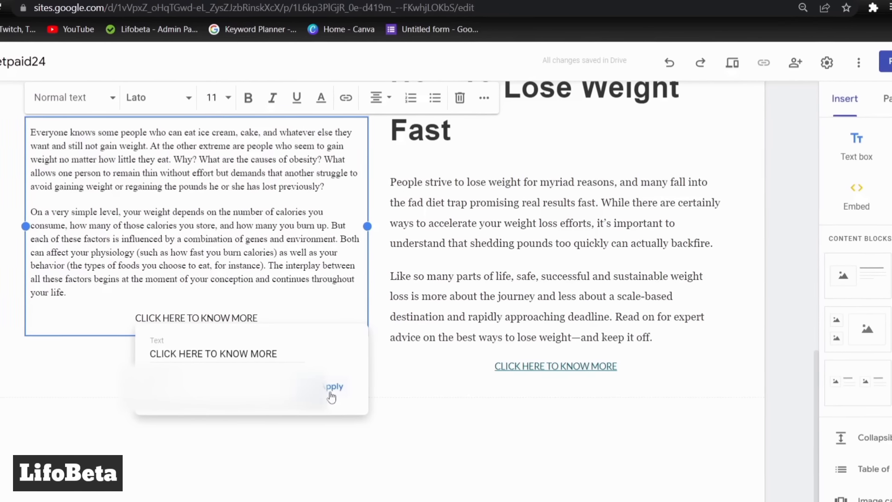
click(333, 394)
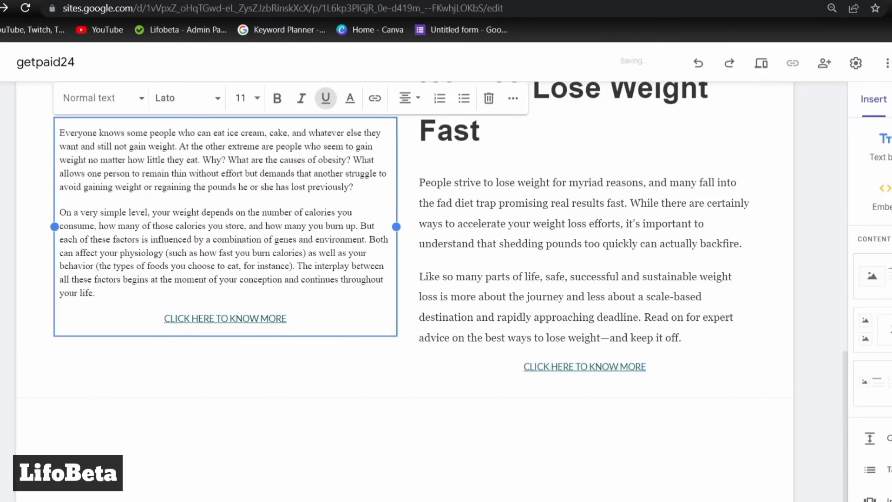
Review the two linked article columns and add another two-image content block with text placeholders below them.
click(818, 266)
scroll(818, 268, up, 5)
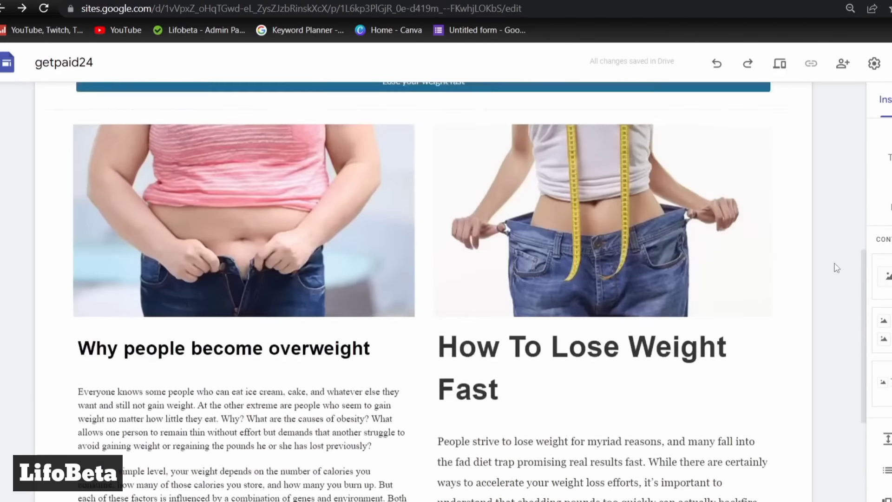
scroll(836, 267, up, 10)
scroll(836, 267, down, 10)
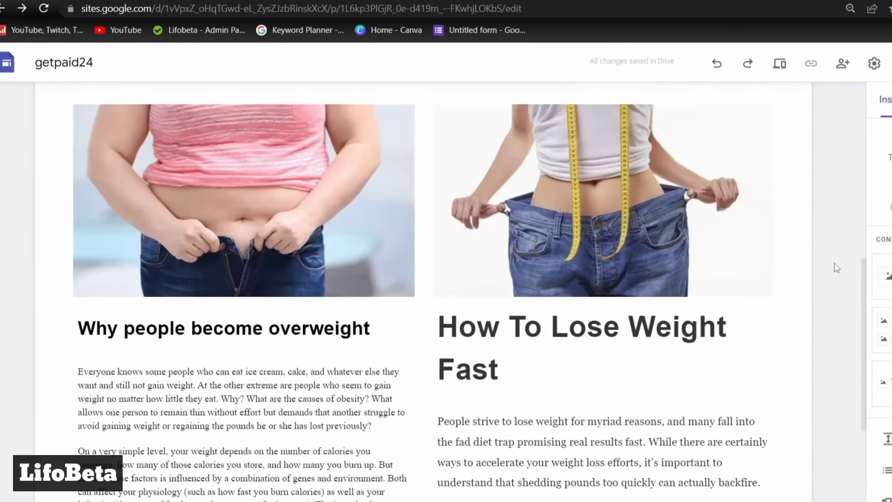
scroll(836, 268, down, 5)
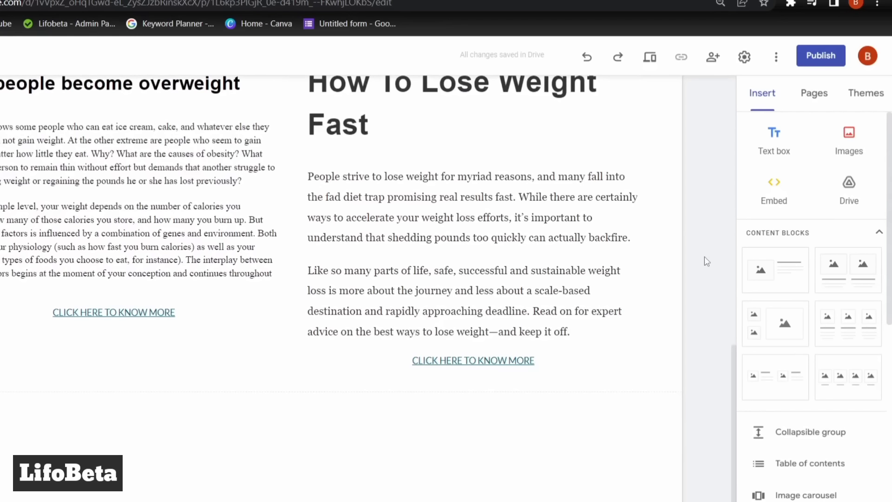
scroll(706, 261, up, 4)
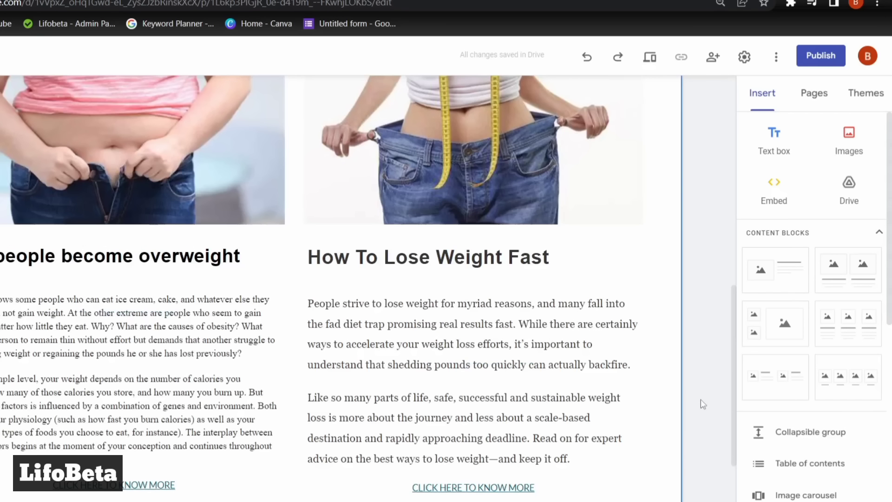
click(617, 57)
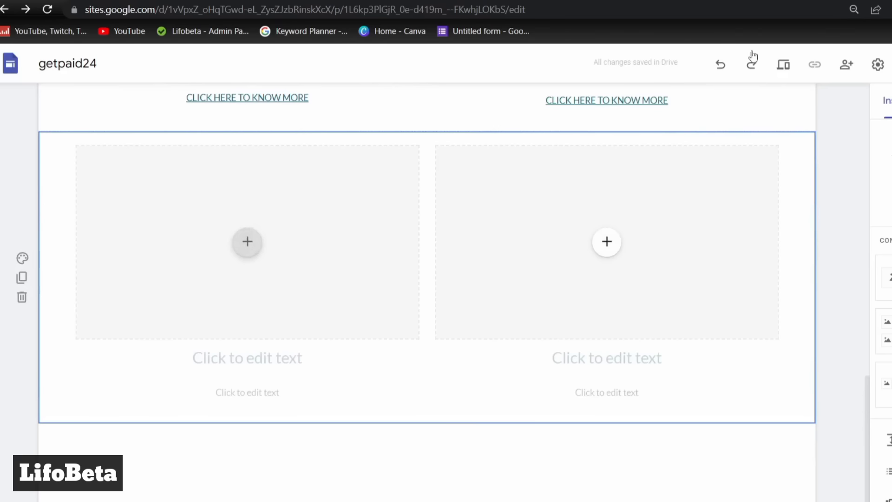
Search the web for "gigistore24" in a new tab and open the Digistore24 website from the results.
key(ctrl+t)
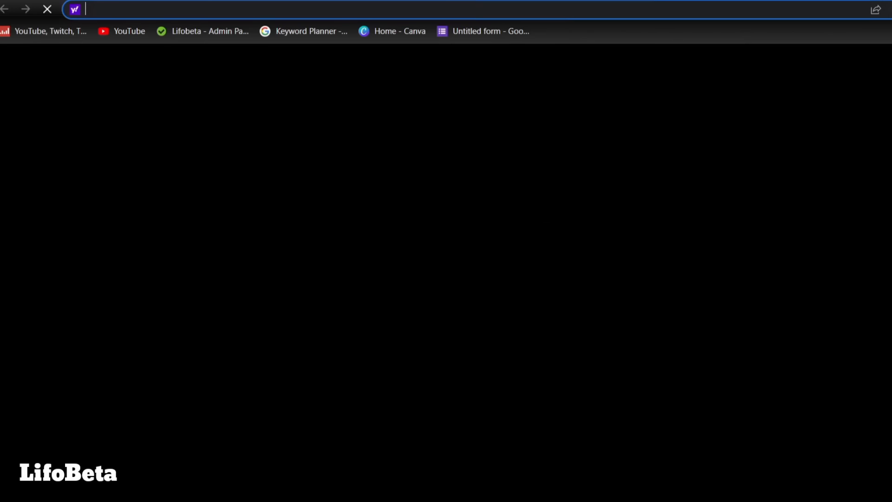
text(g)
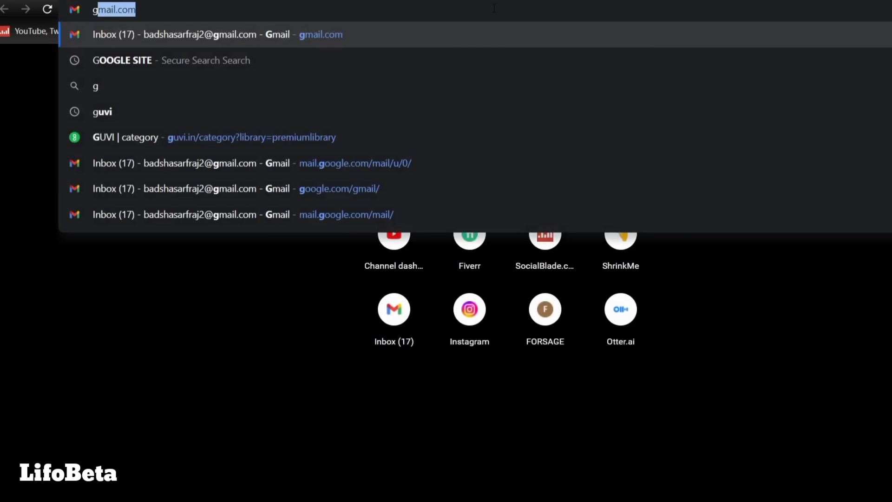
text(dgig)
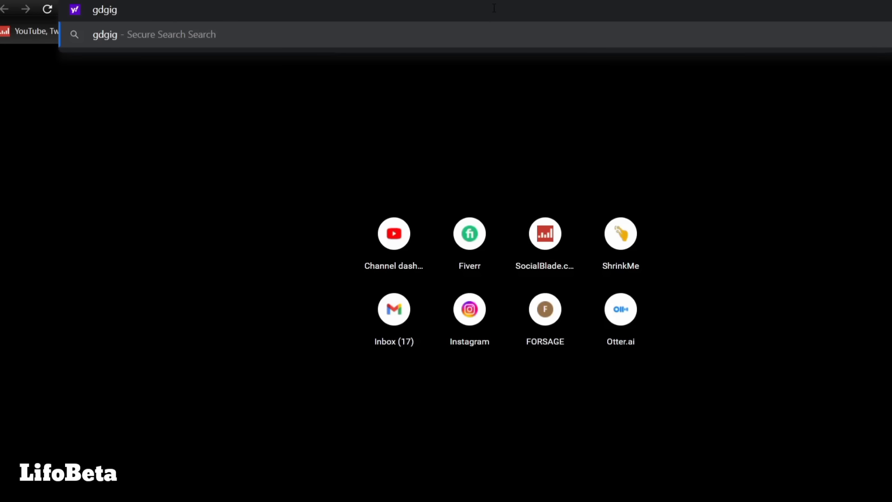
key(BackSpace)
key(BackSpace)
key(BackSpace)
key(BackSpace)
text(i)
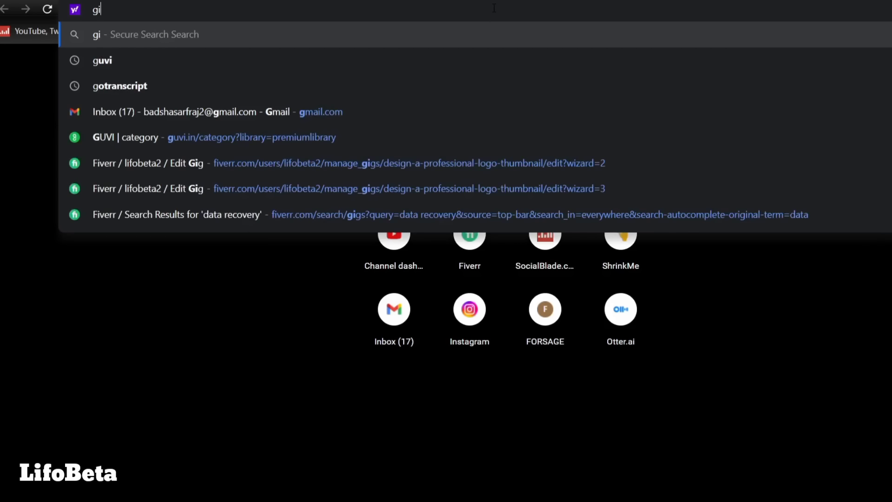
text(gi)
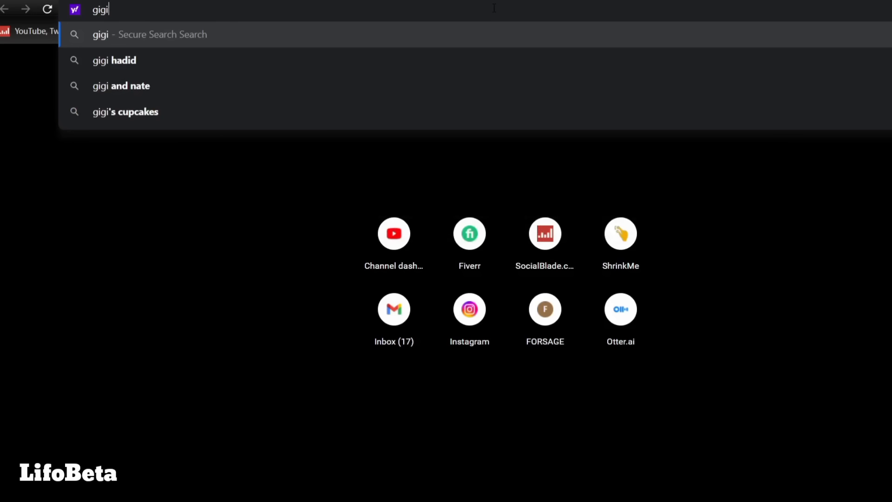
text(store)
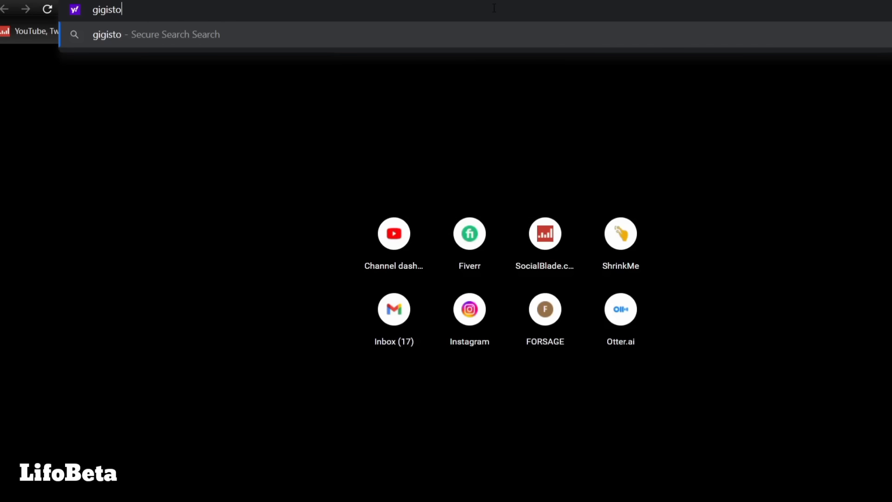
text(24)
key(Return)
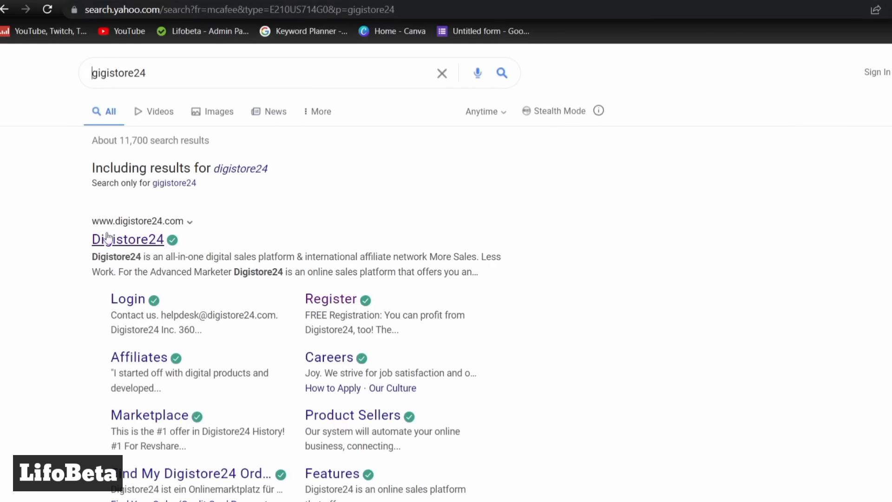
click(135, 240)
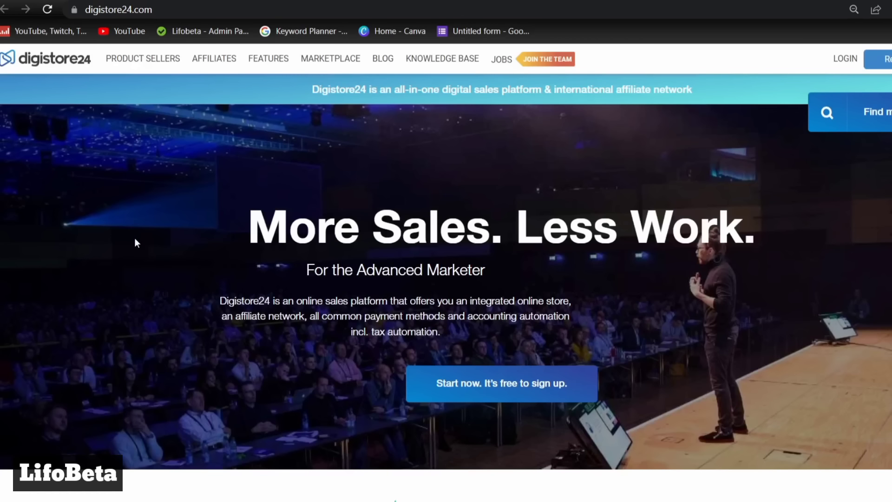
In Digistore24's affiliate marketplace, view the Dating, Love and Relationships offers and open the account's own affiliate offers page.
click(353, 0)
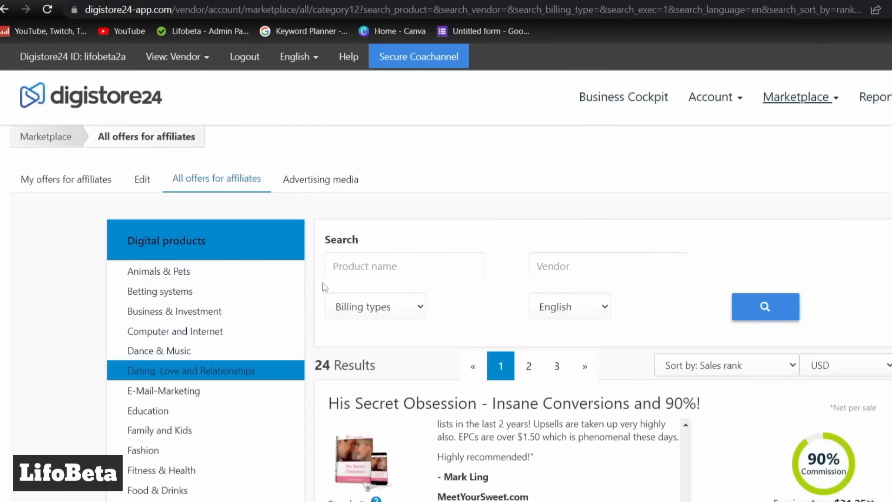
scroll(342, 257, down, 4)
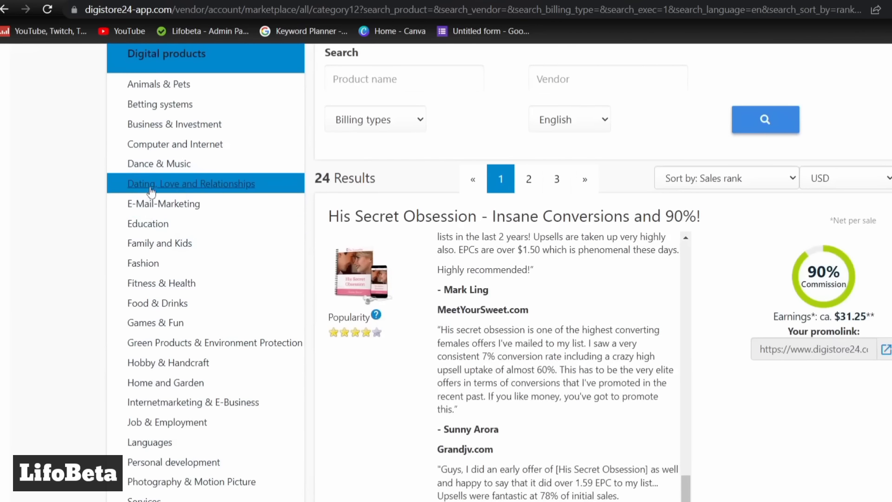
click(201, 190)
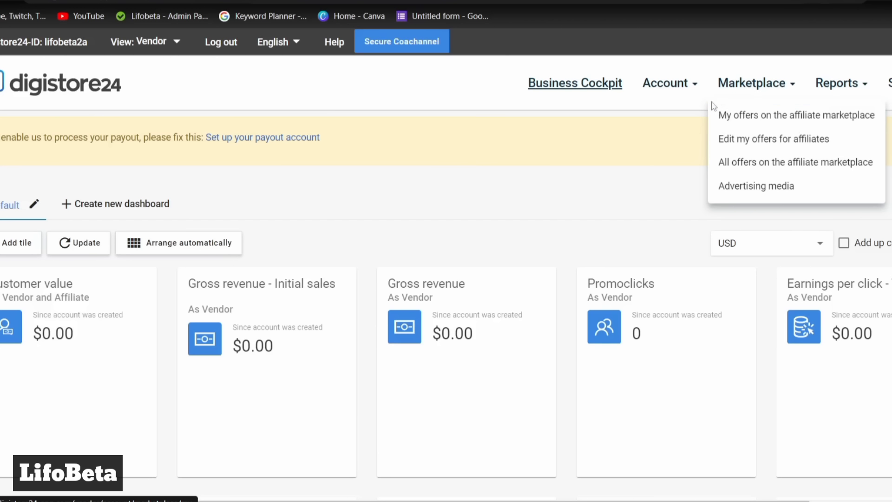
click(795, 119)
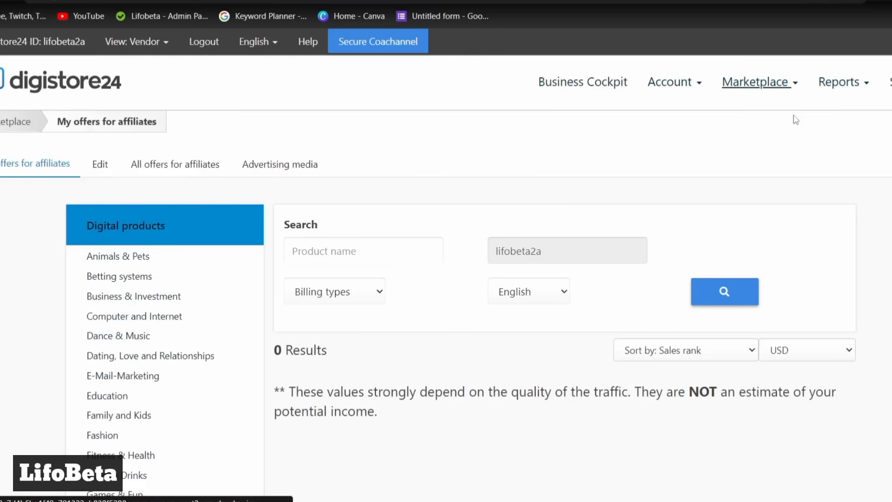
Check the account's own affiliate offers in the Dating, Love and Relationships category.
scroll(217, 217, down, 4)
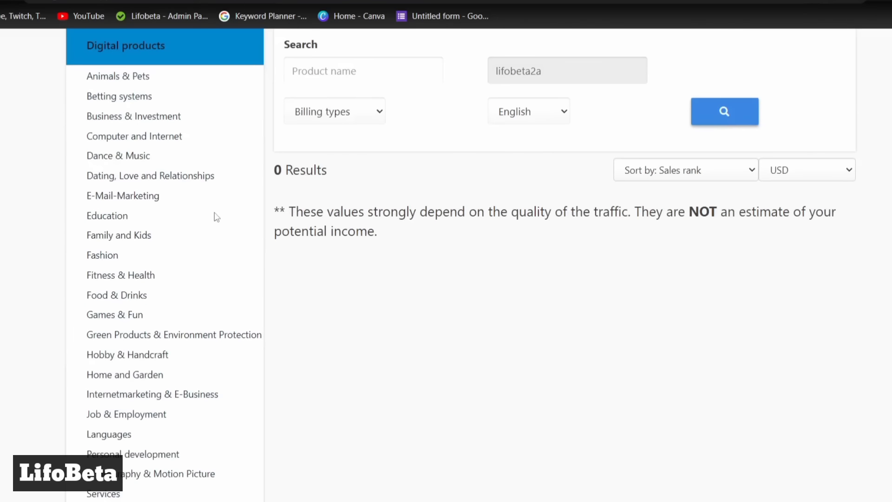
click(140, 176)
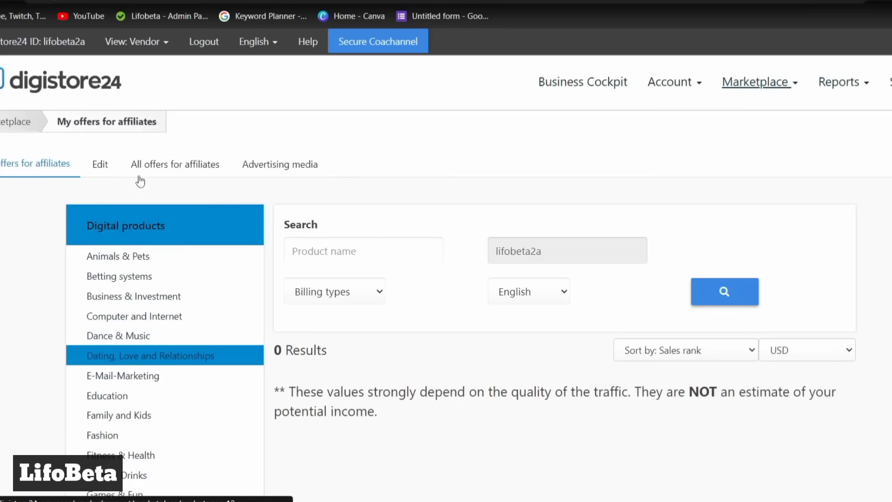
scroll(414, 259, down, 4)
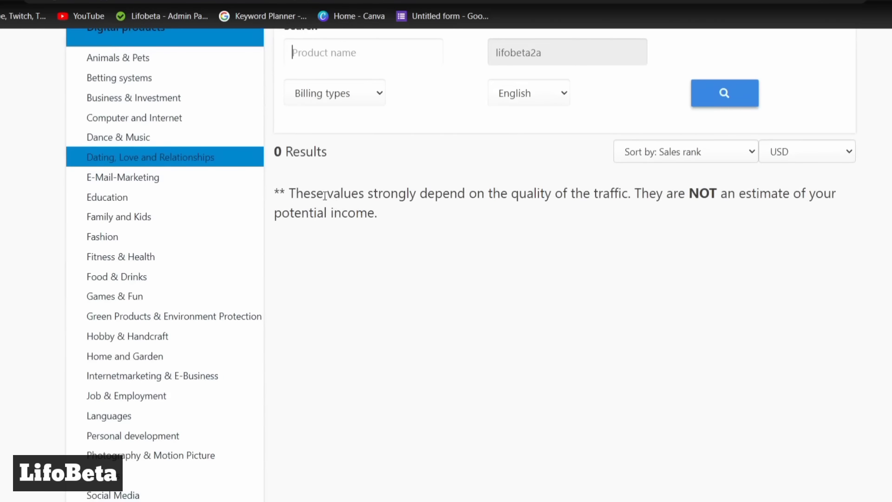
scroll(416, 225, up, 4)
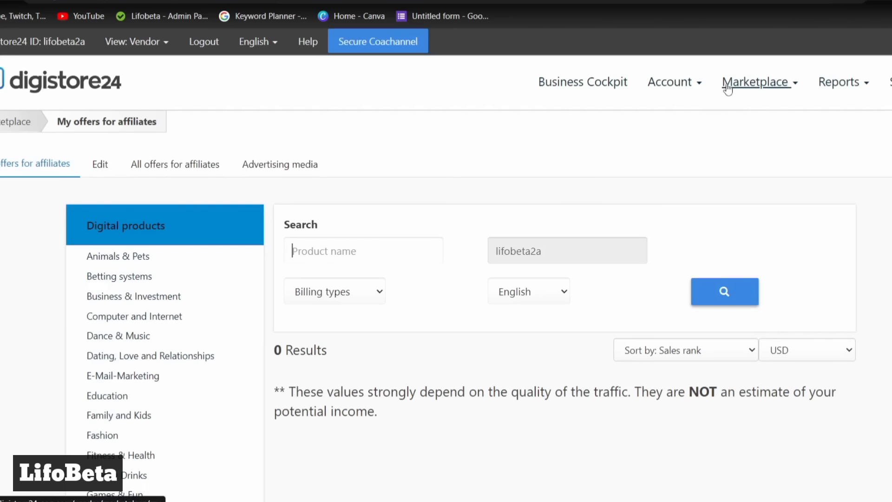
Open all offers on the affiliate marketplace and filter them to the Dating, Love and Relationships category.
click(767, 87)
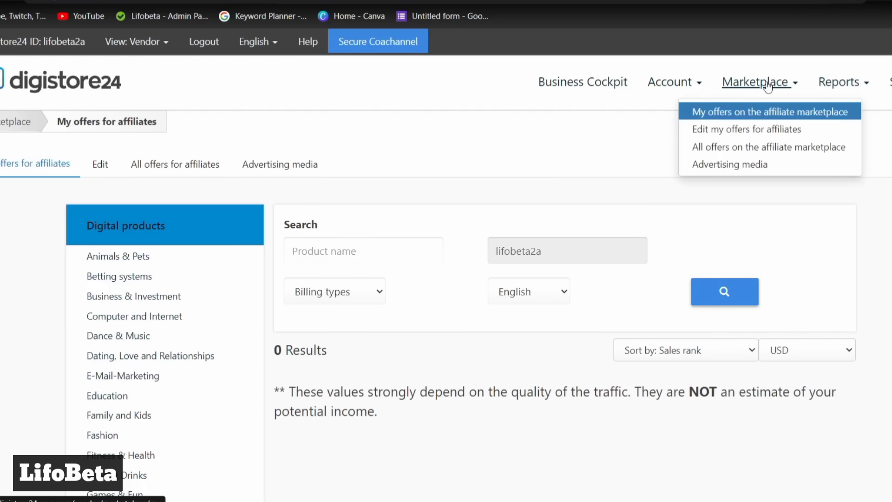
click(740, 148)
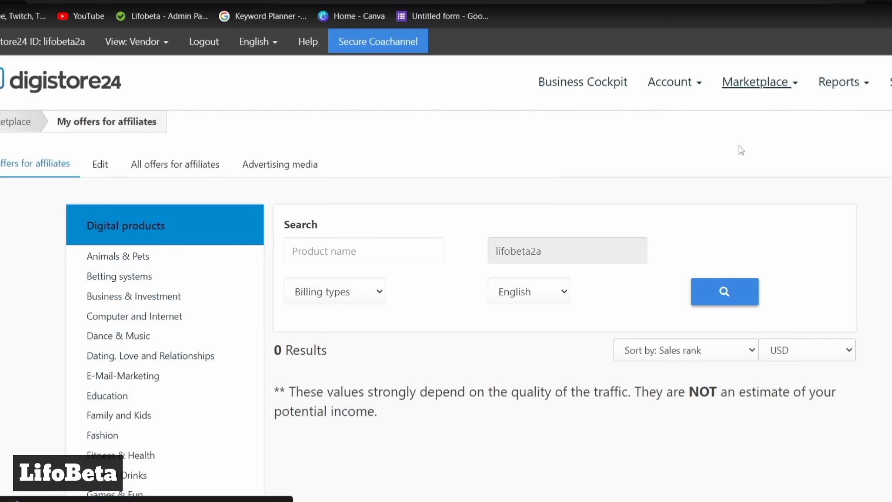
scroll(544, 325, down, 1)
scroll(542, 334, down, 3)
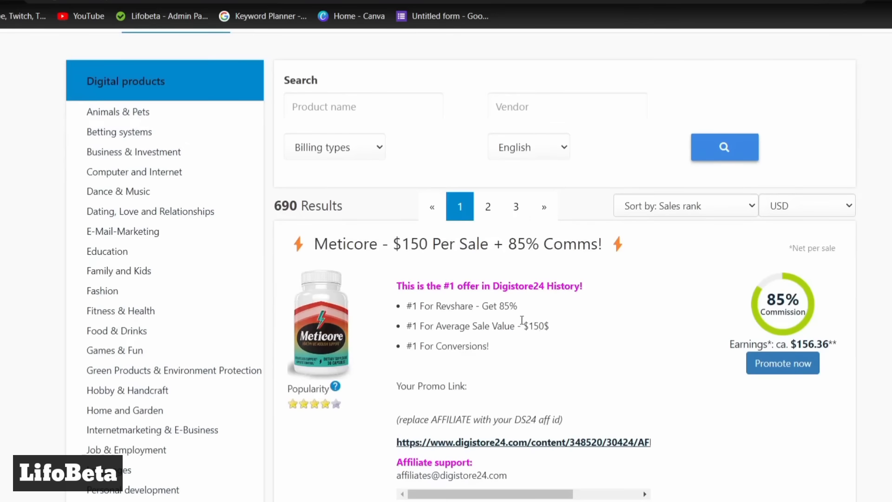
click(153, 212)
scroll(324, 231, down, 5)
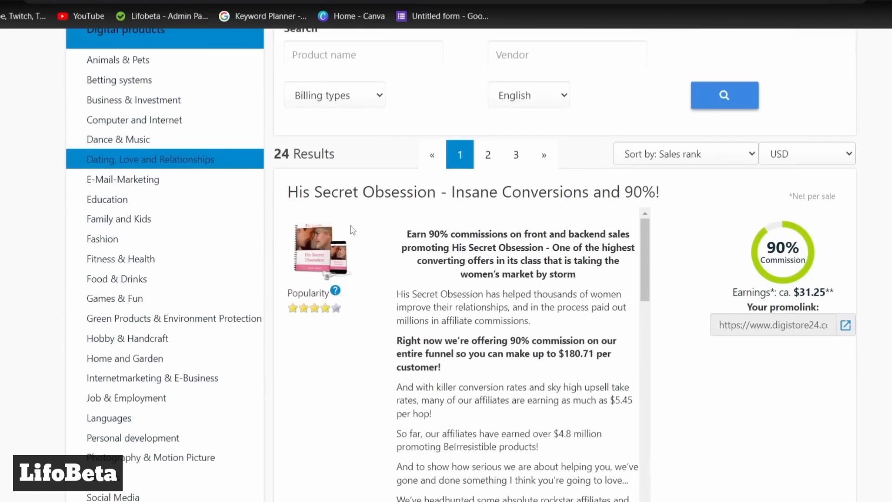
Compare the commissions, earnings and descriptions of the top Dating, Love and Relationships offers.
scroll(516, 326, down, 10)
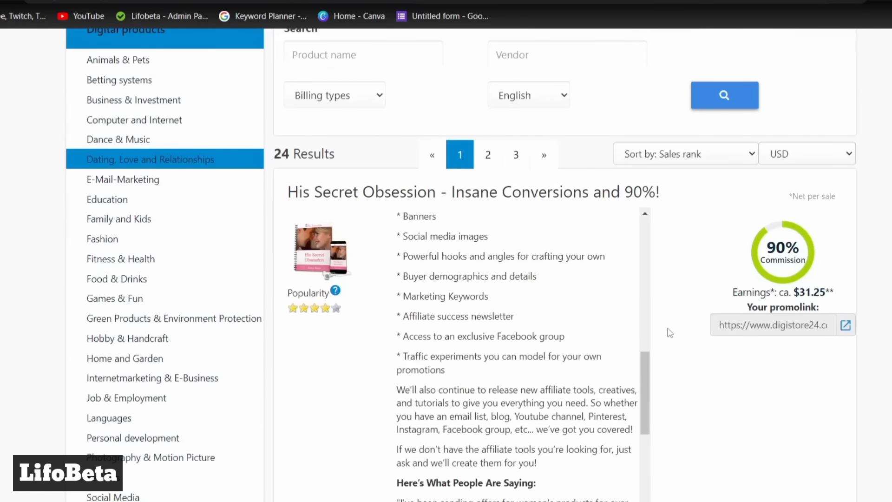
scroll(670, 332, down, 10)
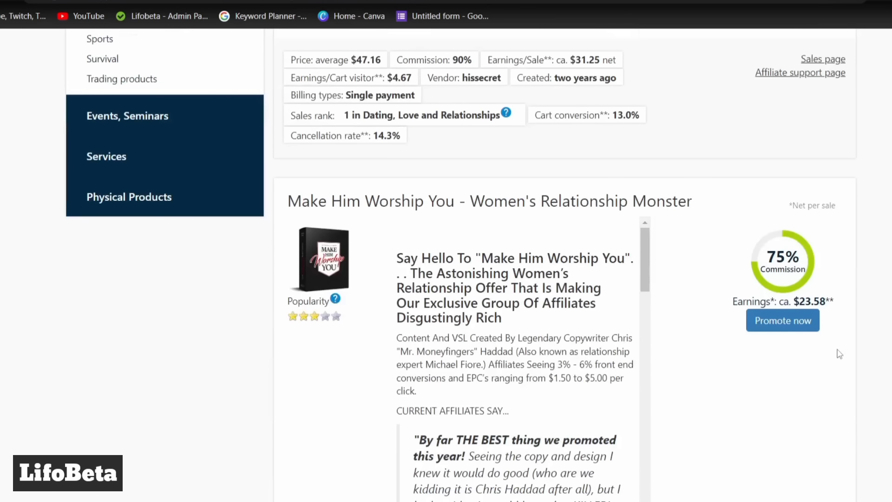
scroll(839, 354, down, 10)
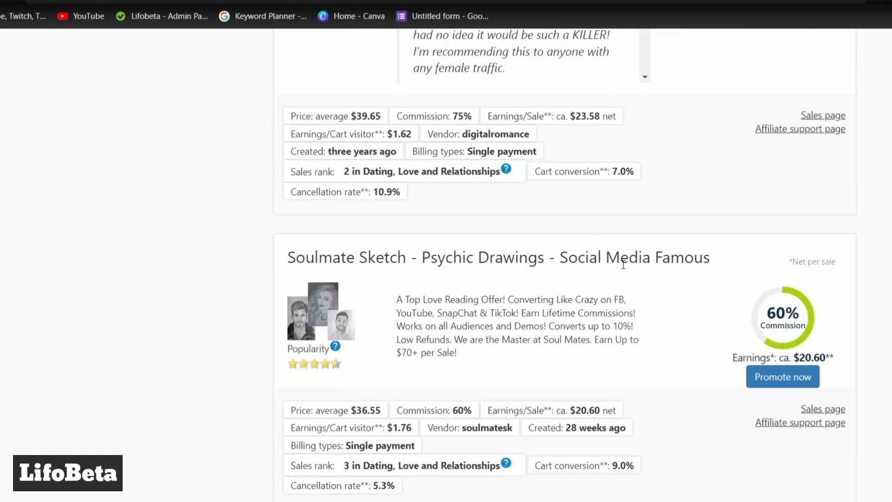
scroll(510, 275, down, 10)
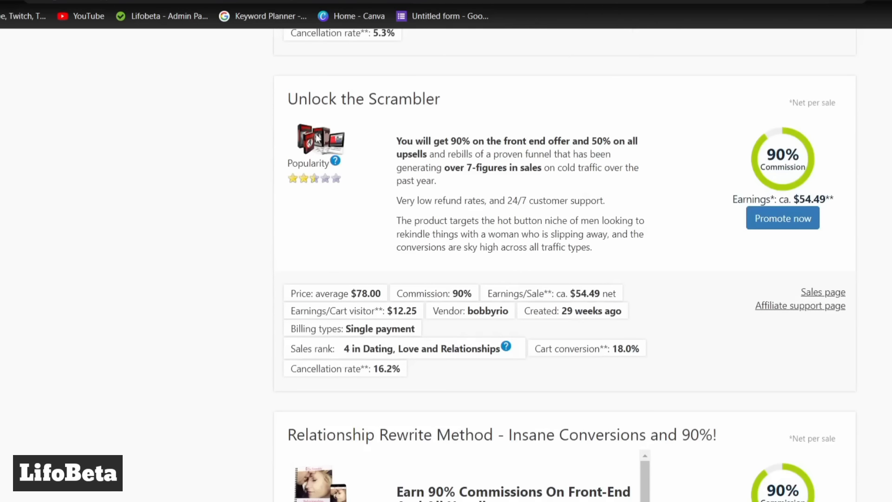
scroll(419, 193, down, 5)
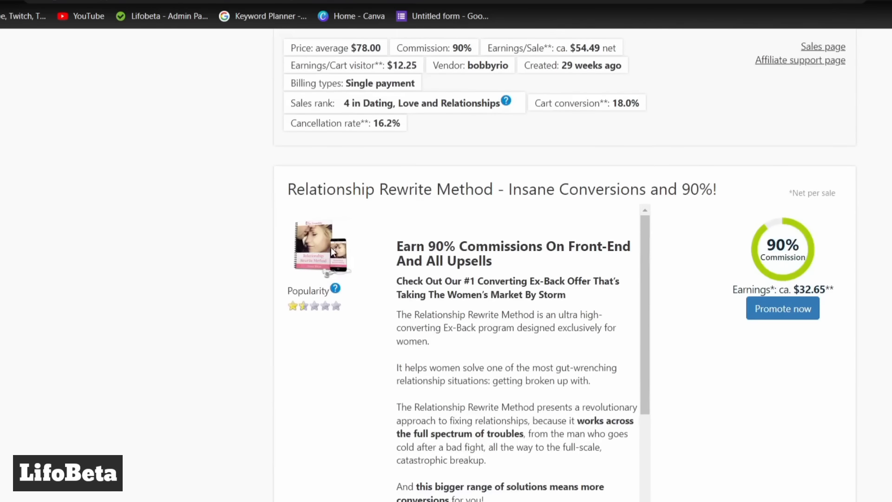
scroll(428, 247, up, 15)
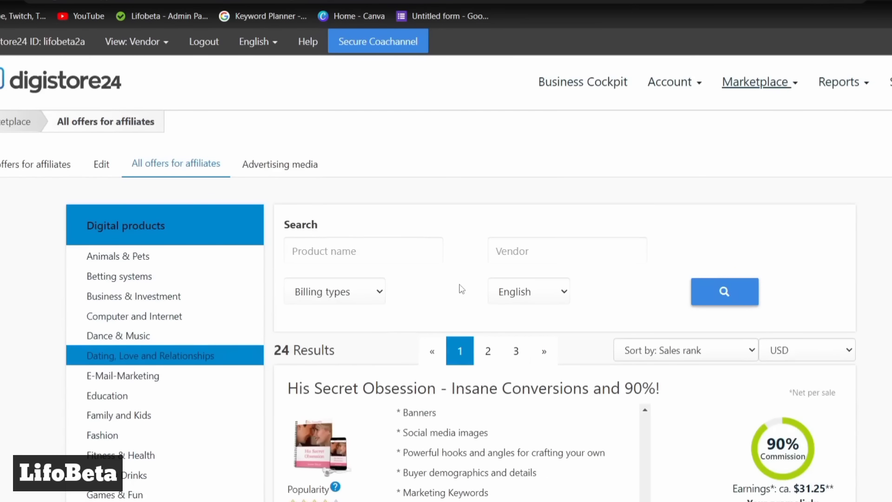
scroll(461, 289, down, 3)
scroll(309, 277, down, 20)
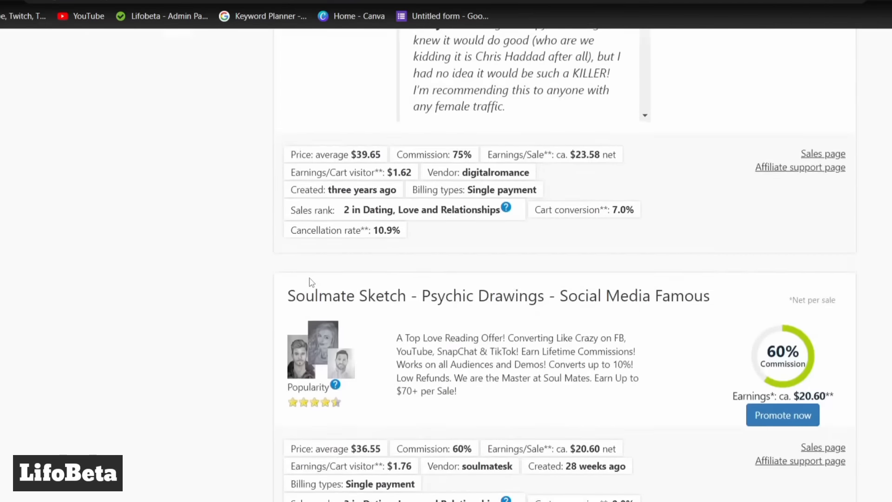
Get the His Secret Obsession product image from its marketplace listing for the site's new content block.
scroll(309, 298, up, 20)
scroll(300, 342, down, 5)
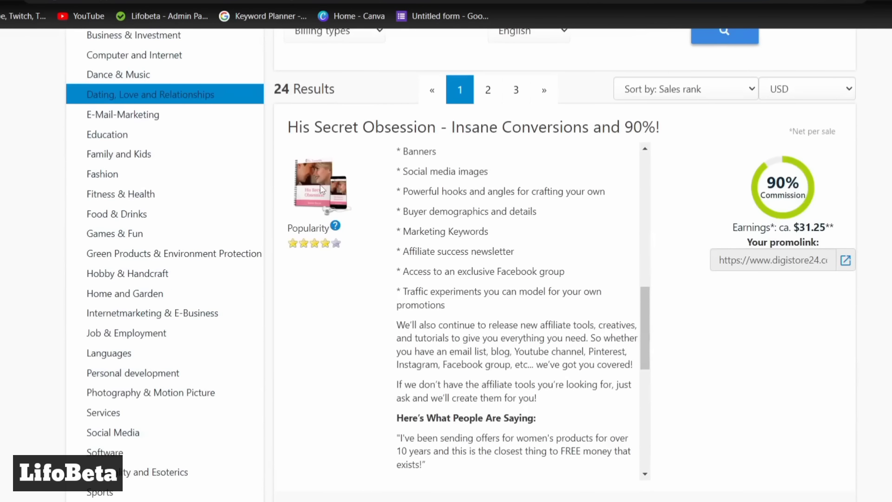
right_click(322, 189)
click(347, 214)
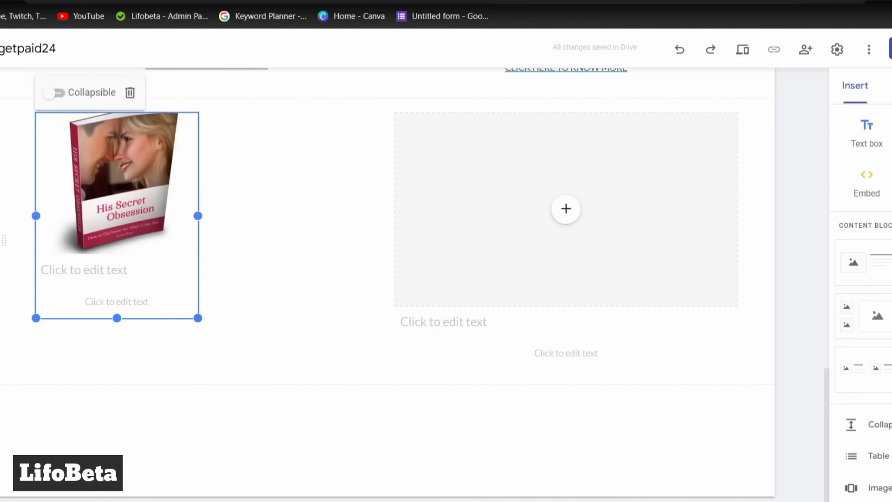
In Google Sites, undo the His Secret Obsession image insertion and return to the empty two-image content block.
key(ctrl+z)
scroll(301, 364, down, 3)
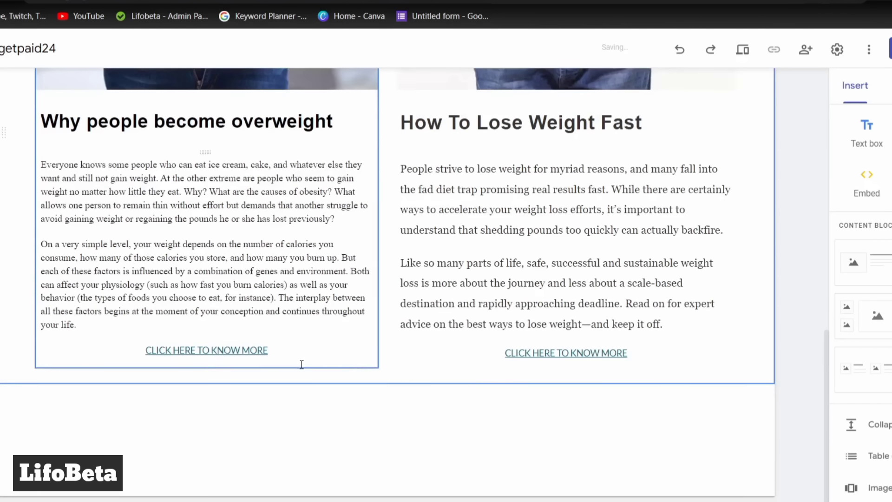
key(ctrl+z)
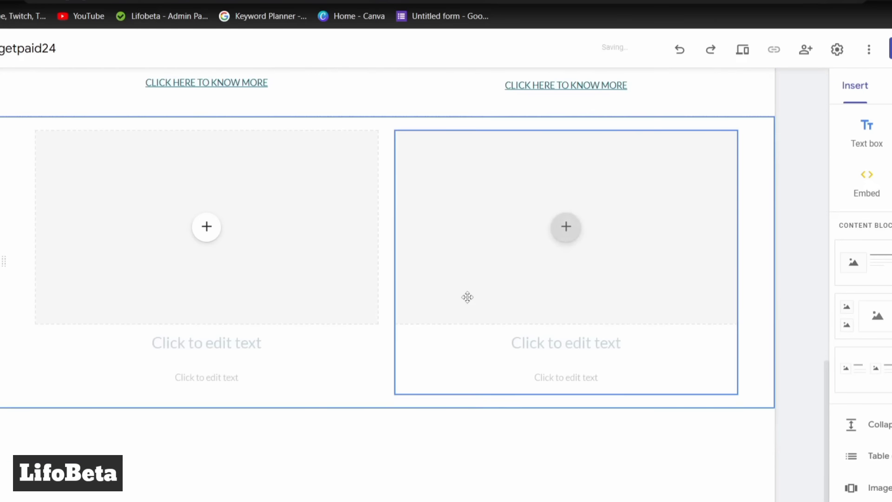
Paste "His Secret Obsession" as the first column's heading and remove the extra blank line below it.
click(209, 353)
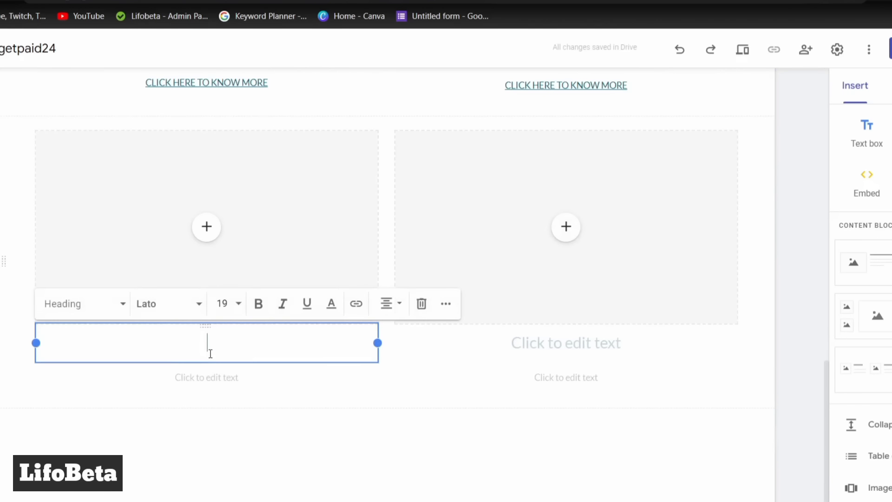
key(ctrl+v)
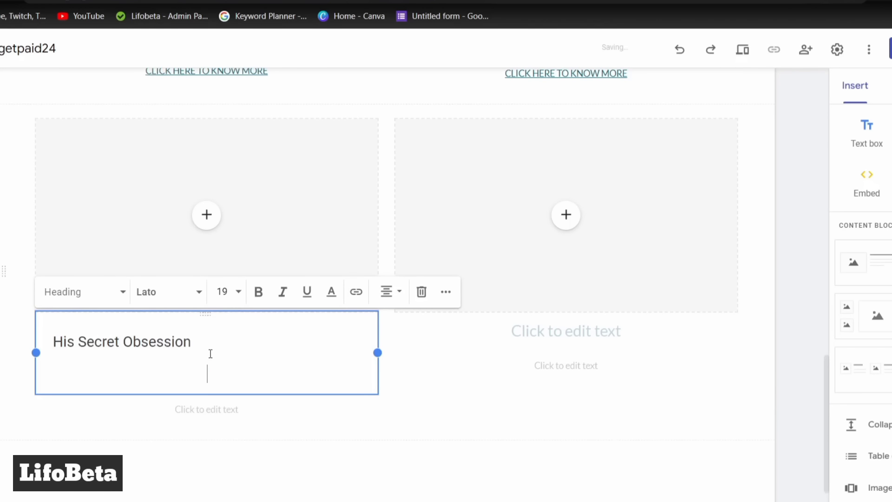
key(BackSpace)
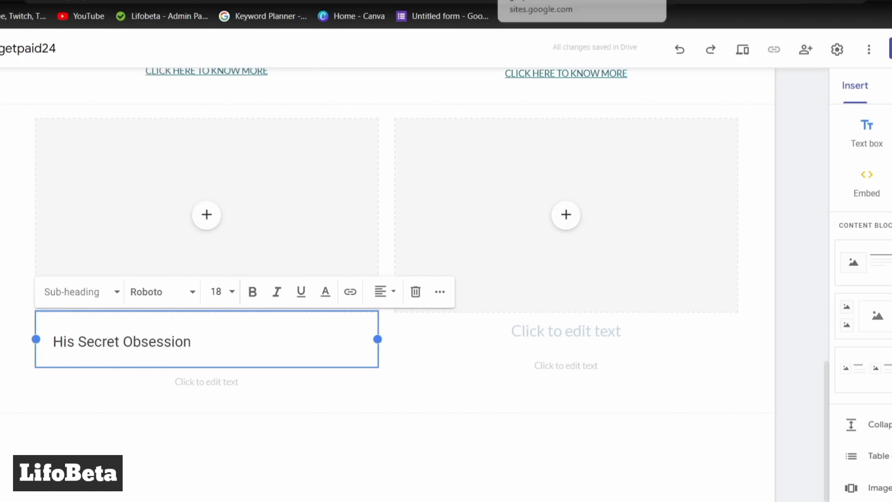
Back in the Digistore24 offers, find the Relationship Rewrite Method listing and copy its product name.
click(339, 1)
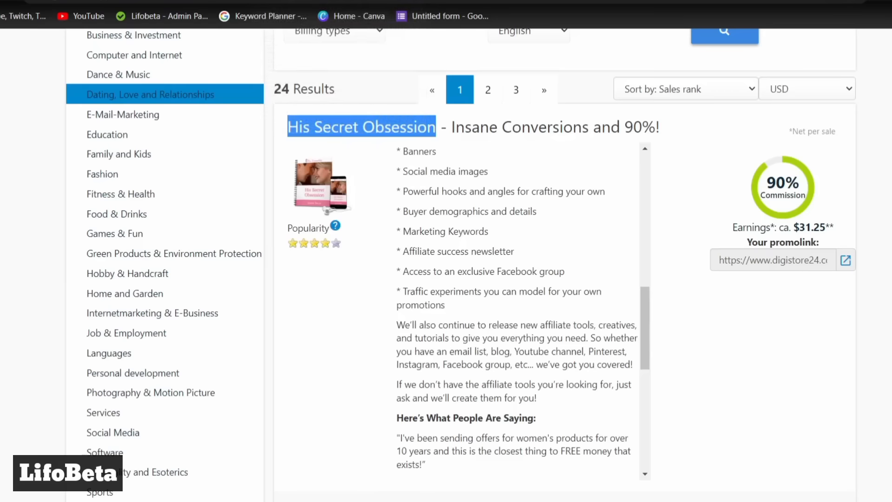
scroll(527, 284, down, 8)
scroll(526, 284, up, 1)
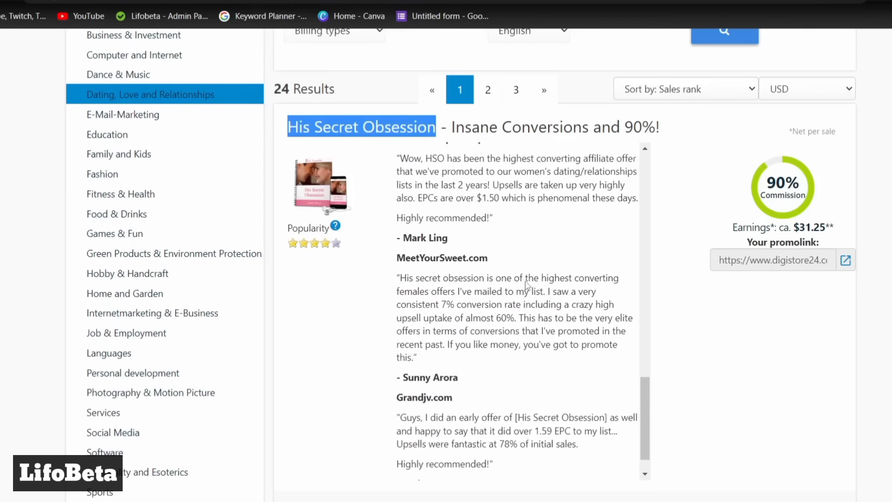
scroll(718, 338, down, 20)
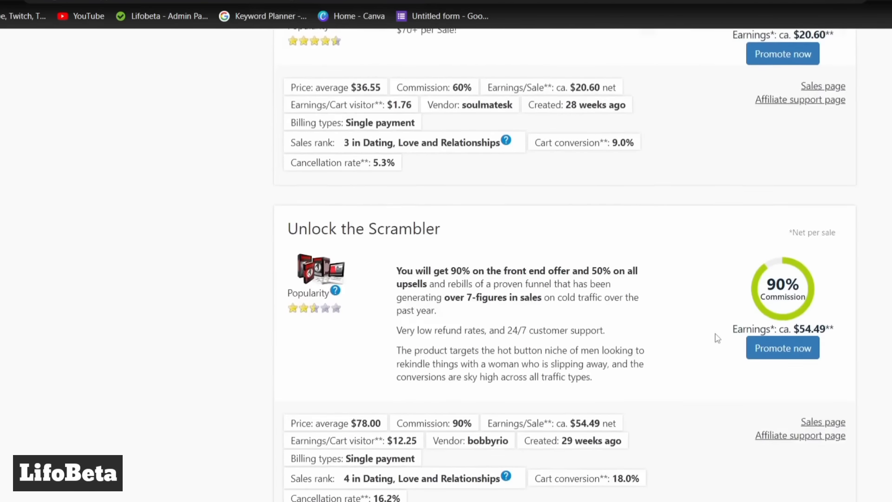
scroll(718, 338, down, 4)
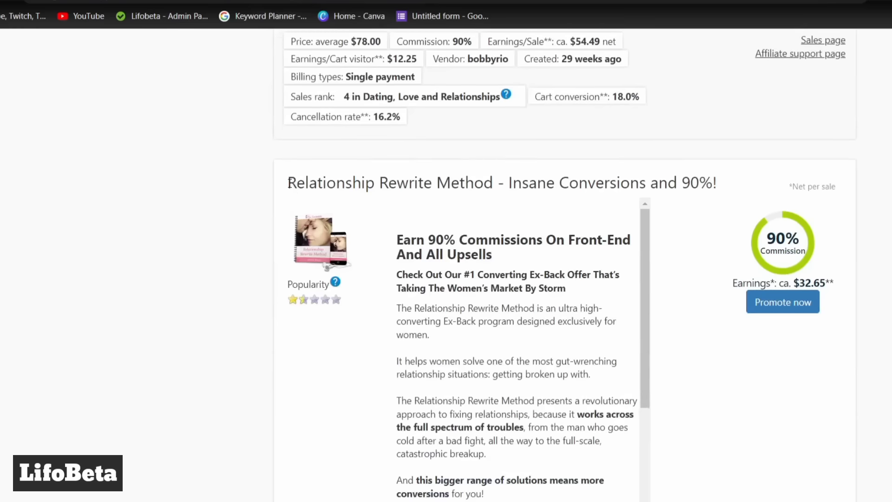
drag(287, 183, 497, 190)
key(ctrl+c)
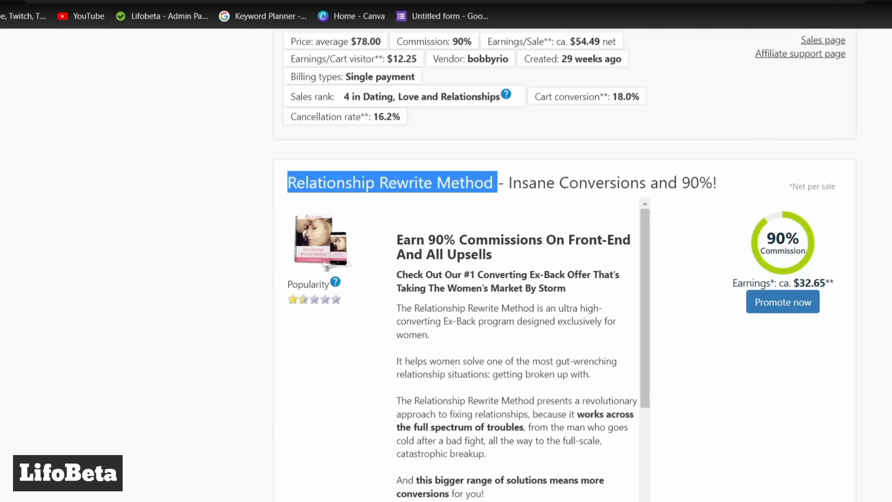
In Google Sites, paste "Relationship Rewrite Method" as the second column's heading and remove the extra blank line.
key(ctrl+Tab)
click(567, 329)
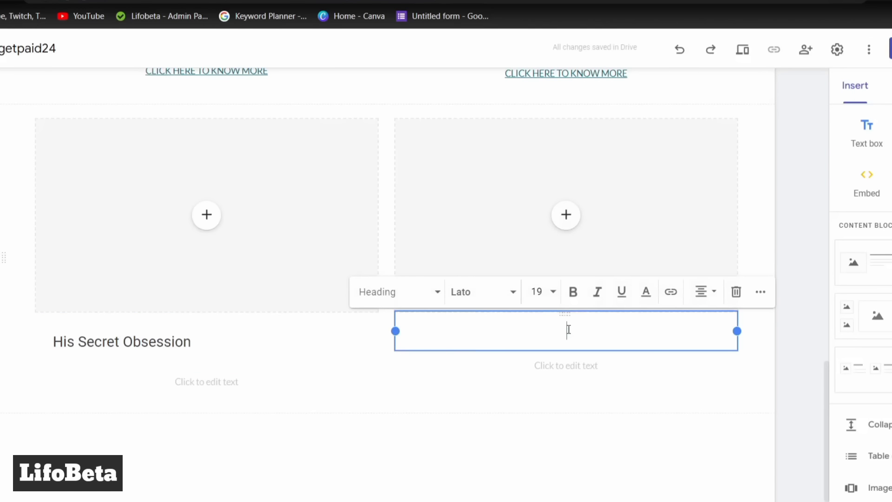
key(ctrl+v)
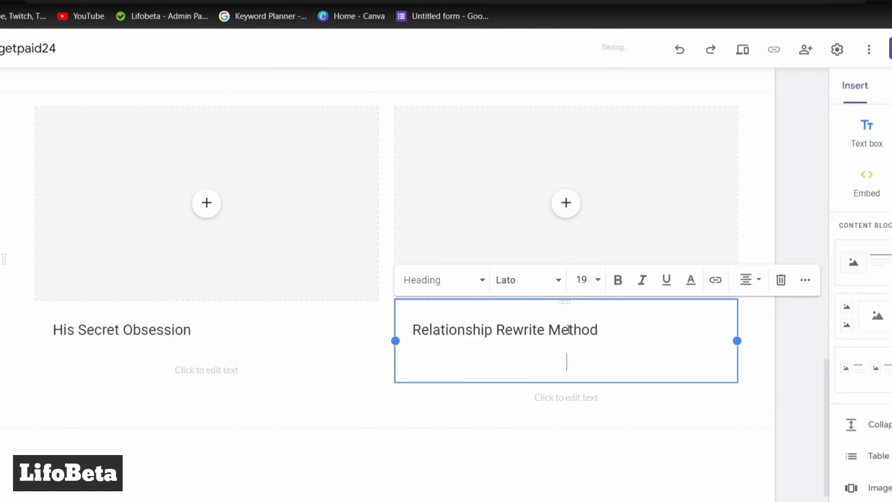
key(BackSpace)
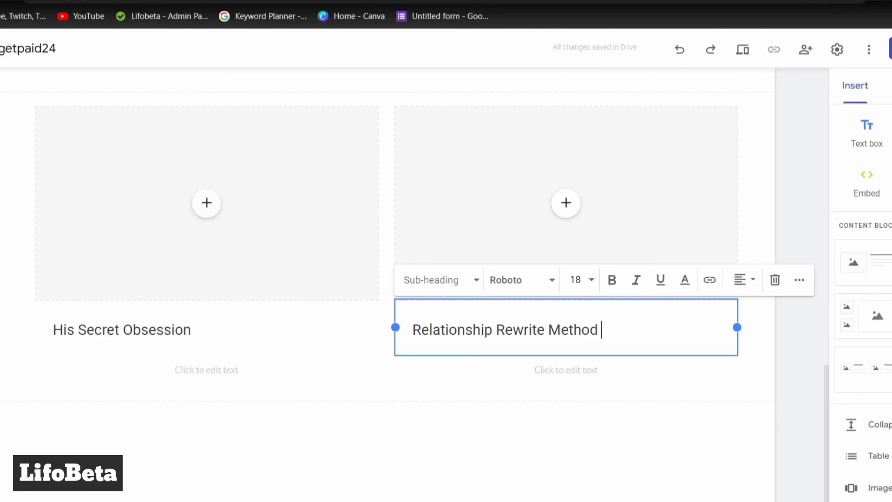
Return to Digistore24 and get the Relationship Rewrite Method product image from its listing.
key(ctrl+Tab)
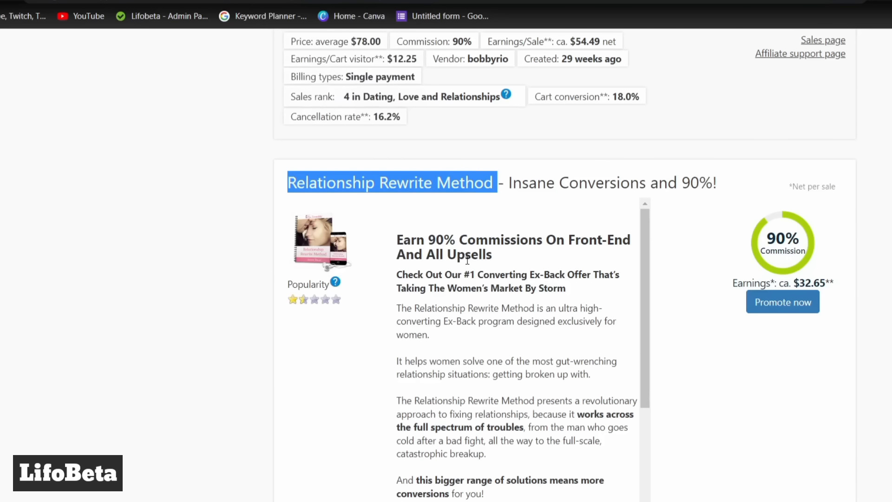
right_click(326, 249)
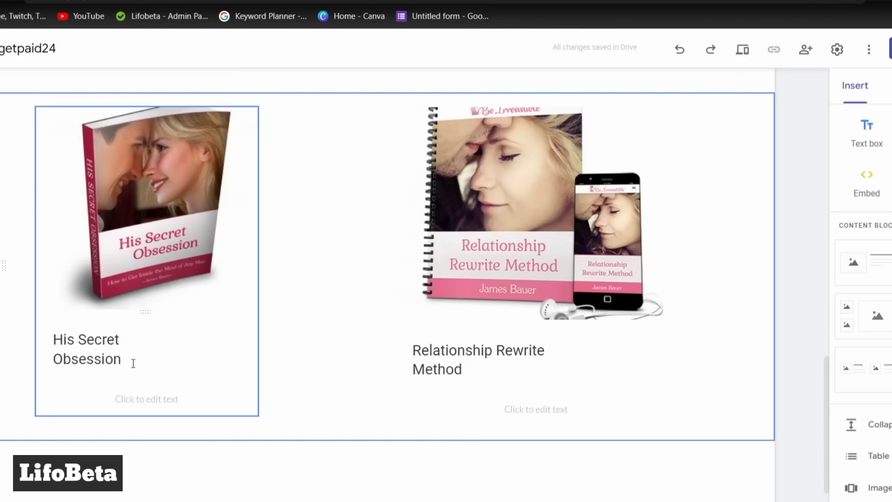
Make the "His Secret Obsession" and "Relationship Rewrite Method" headings bold.
drag(133, 363, 52, 335)
click(257, 295)
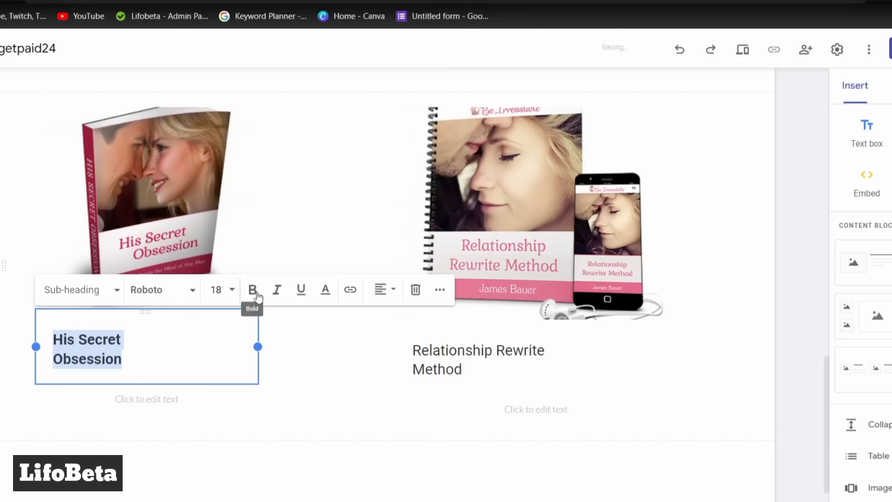
click(485, 374)
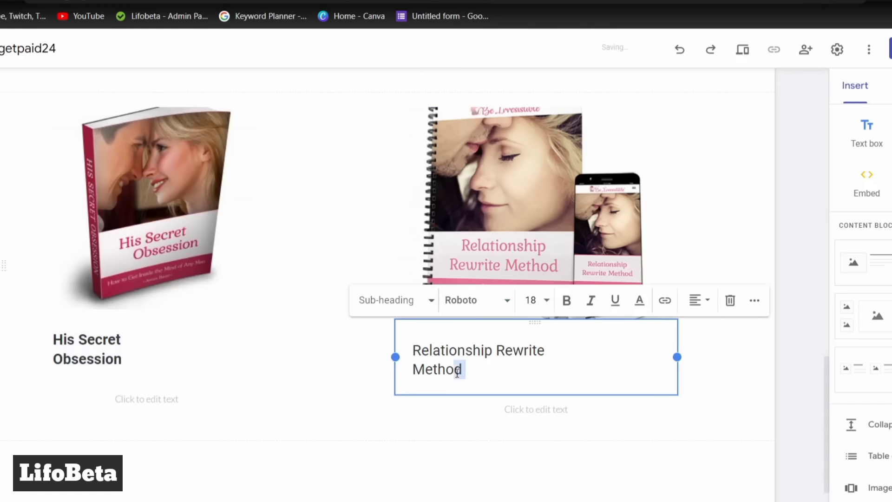
drag(462, 372, 409, 346)
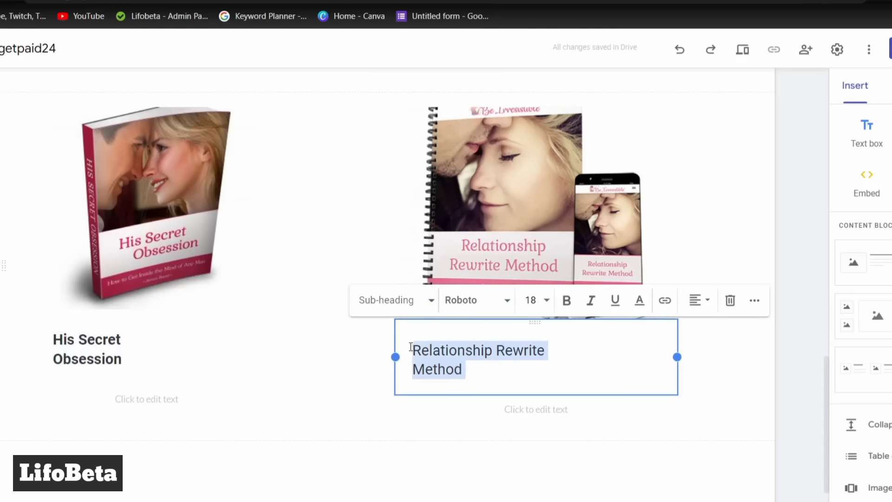
click(566, 301)
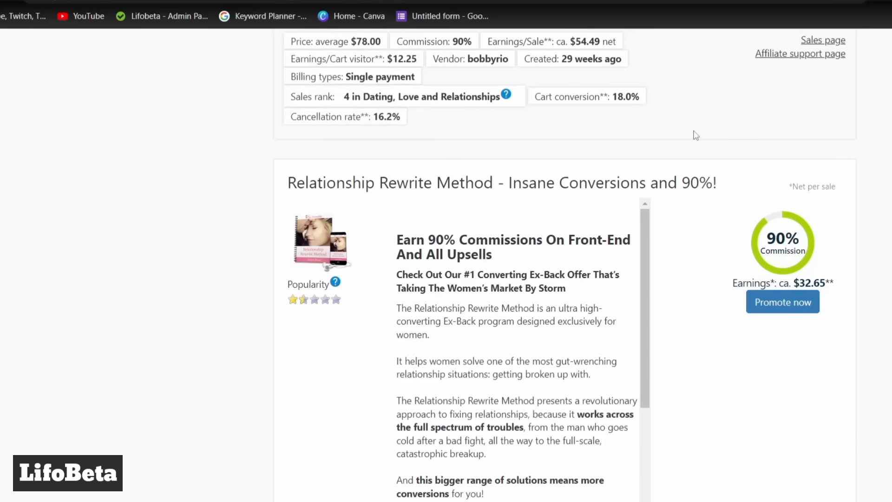
Switch to the Digistore24 offers and copy the promolink of the His Secret Obsession listing.
scroll(693, 136, down, 5)
scroll(695, 136, up, 15)
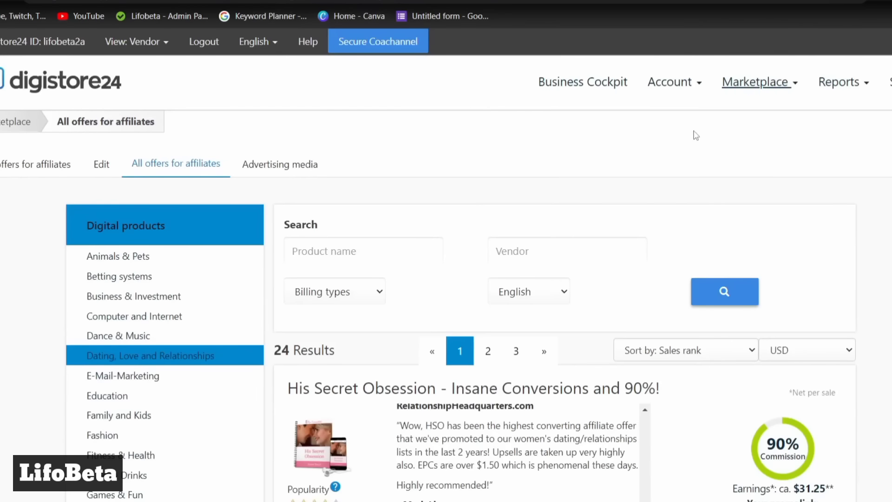
scroll(696, 135, down, 5)
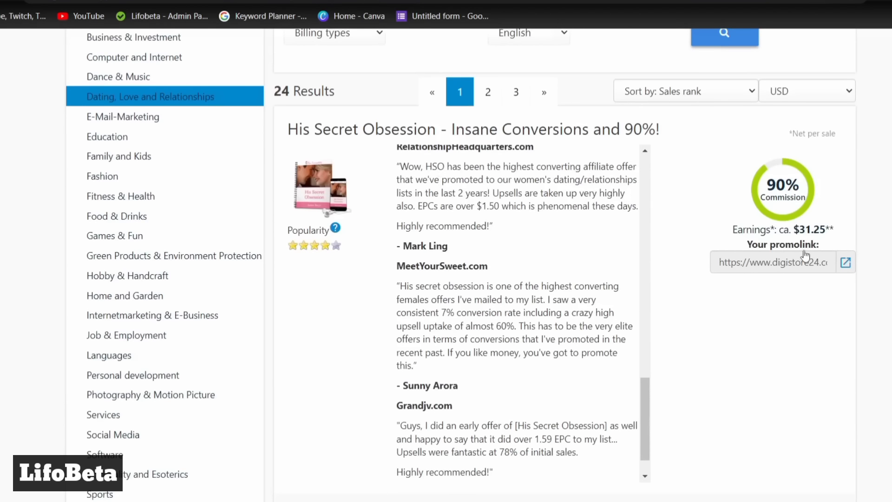
click(811, 268)
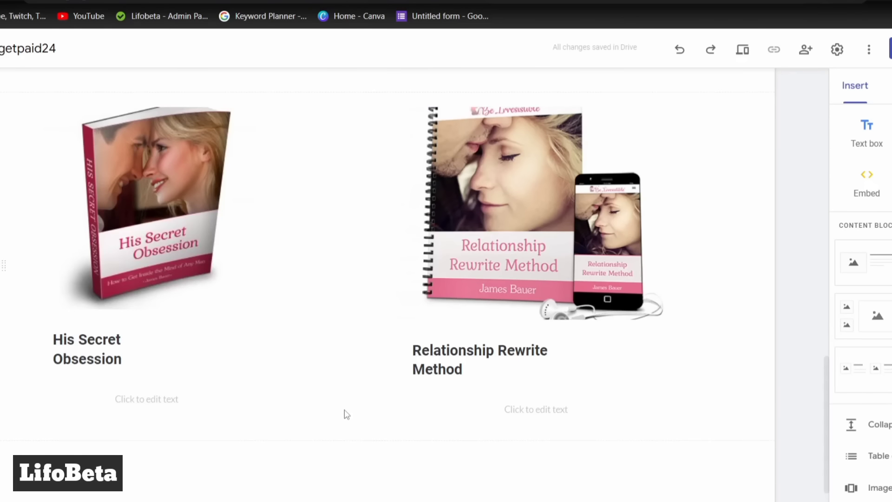
In Google Sites, add "CLICK HERE TO SEE" under the His Secret Obsession heading and link it to the copied promolink.
scroll(345, 415, down, 1)
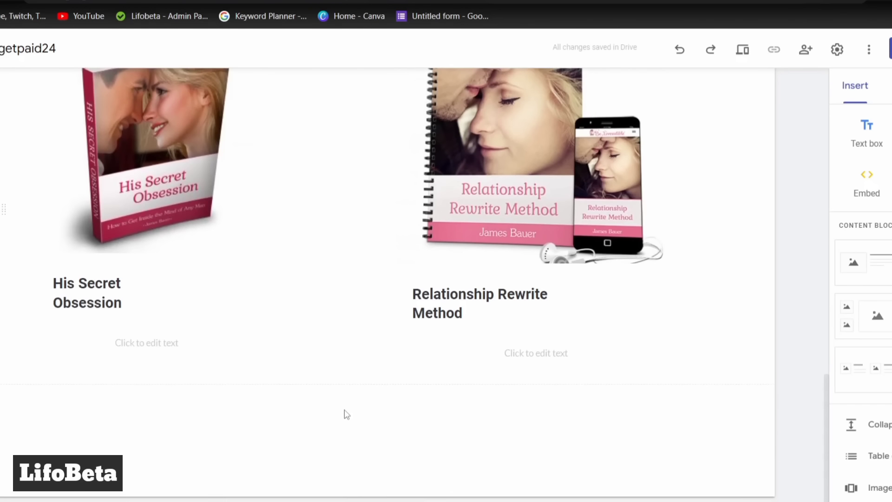
click(164, 344)
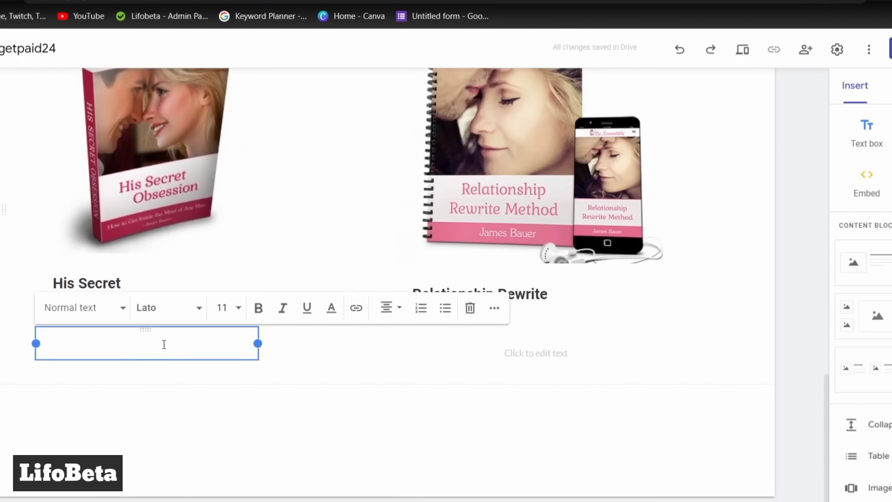
text(CLICK HERE TO SEE)
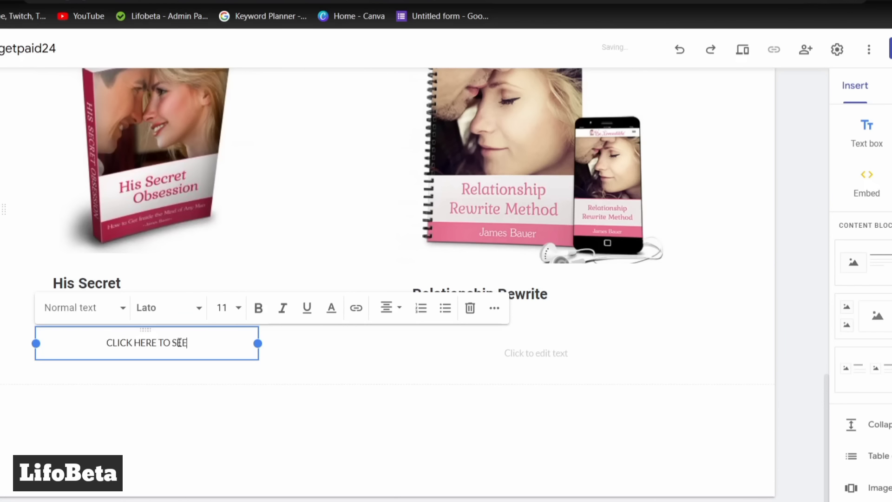
drag(180, 342, 93, 340)
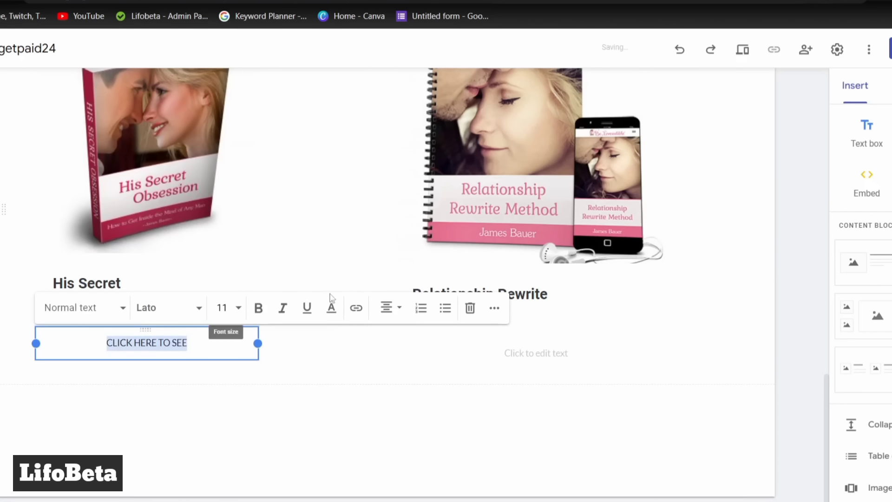
click(356, 309)
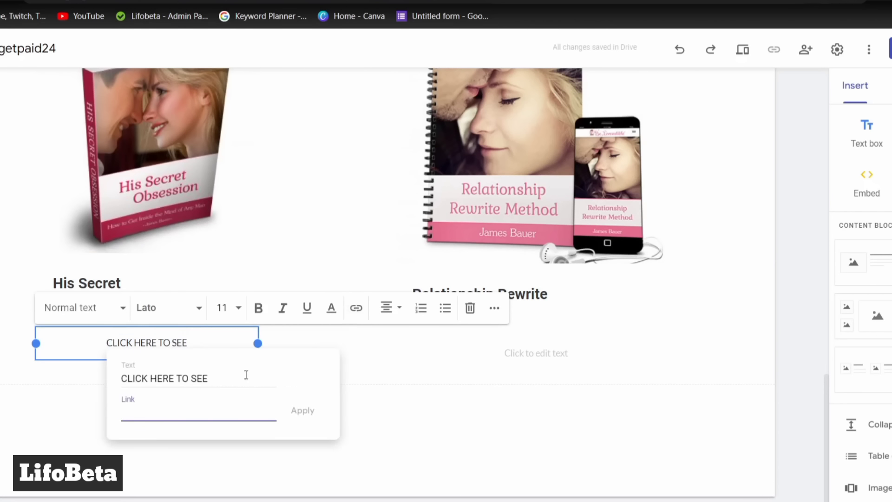
key(ctrl+v)
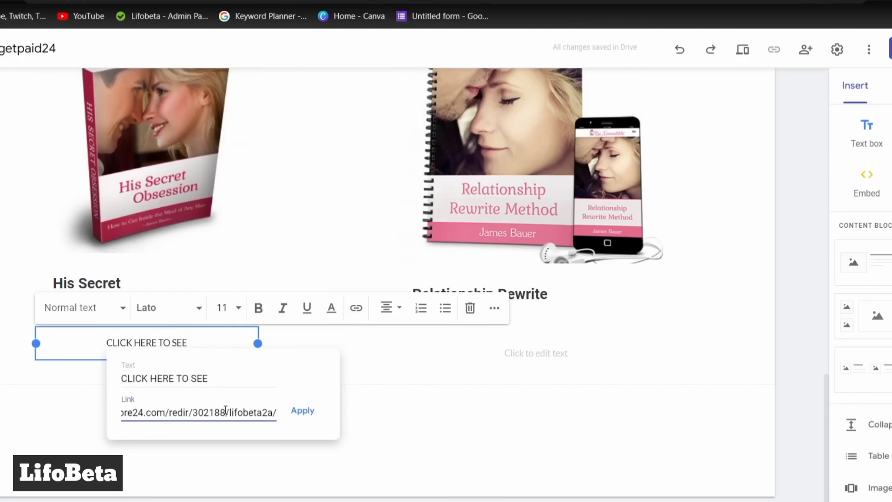
click(302, 410)
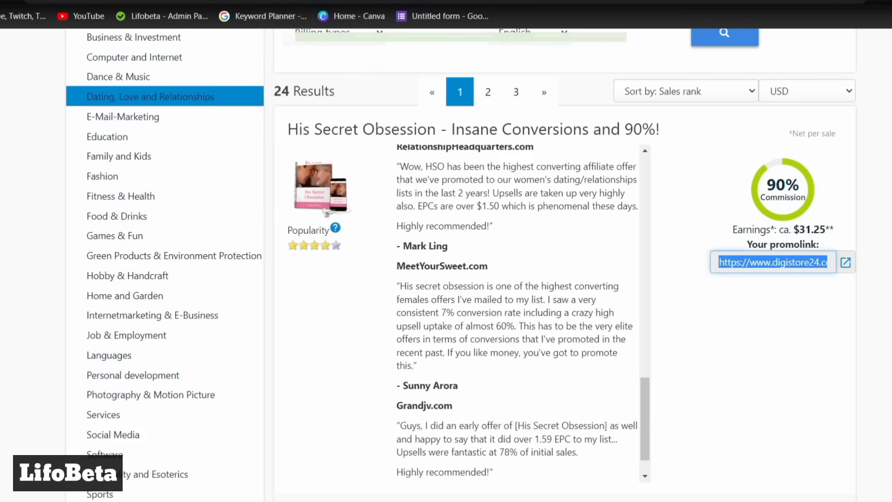
Back in the Digistore24 offers, request to promote Relationship Rewrite Method and copy the promolink it provides.
scroll(458, 300, down, 1)
scroll(679, 323, down, 20)
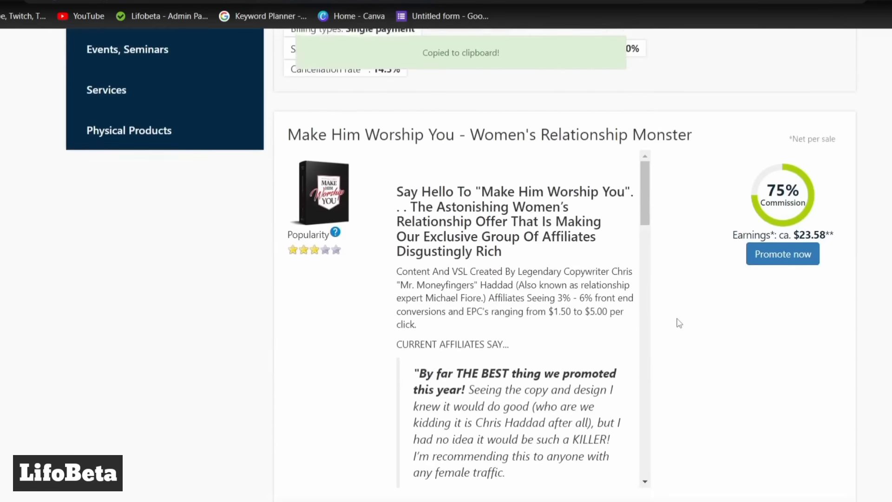
scroll(669, 320, down, 6)
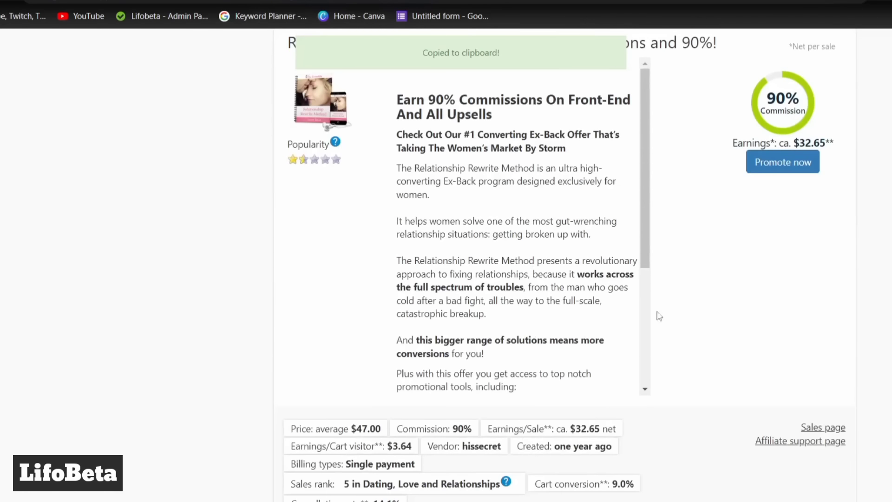
click(789, 167)
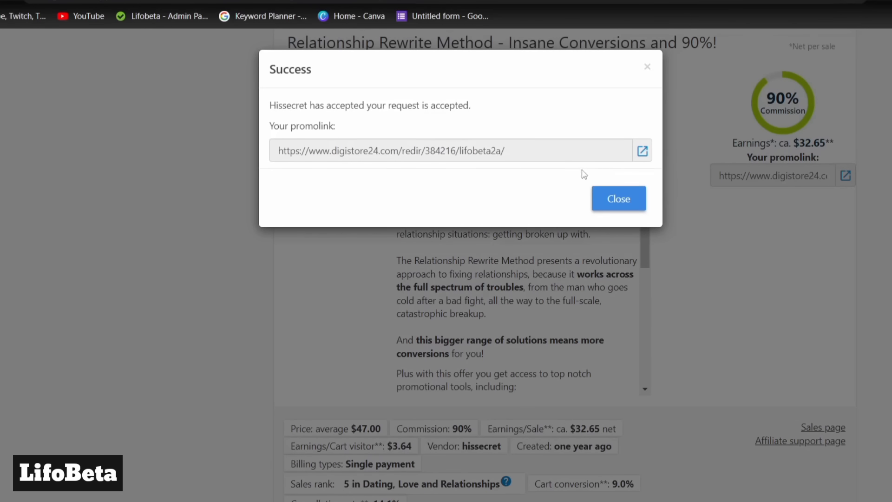
click(627, 161)
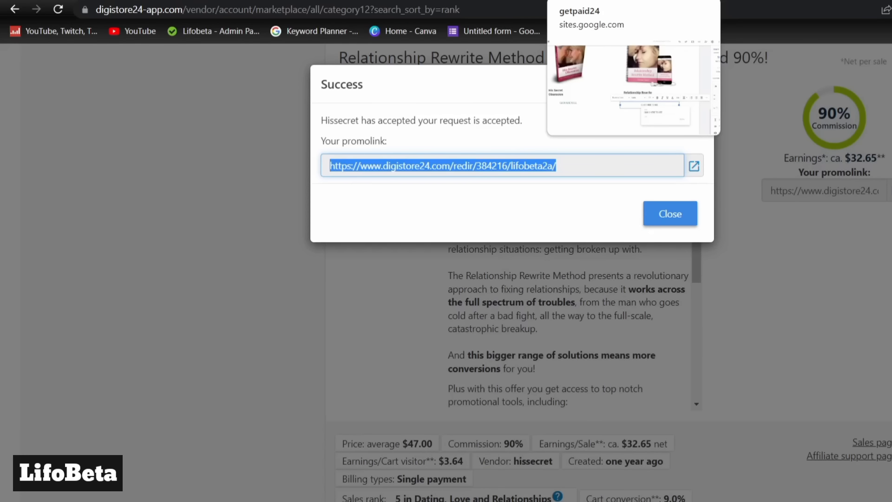
In Google Sites, link the "CLICK HERE TO SEE" text under Relationship Rewrite Method to the copied promolink.
click(600, 1)
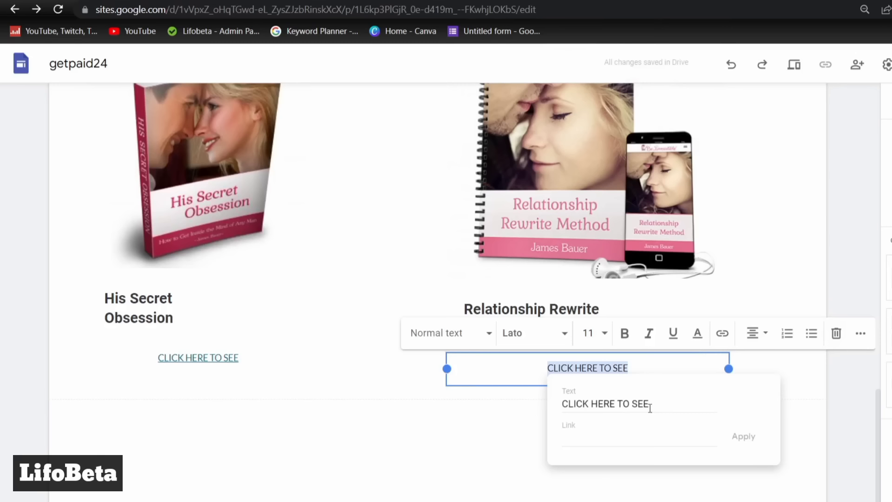
click(638, 441)
key(ctrl+v)
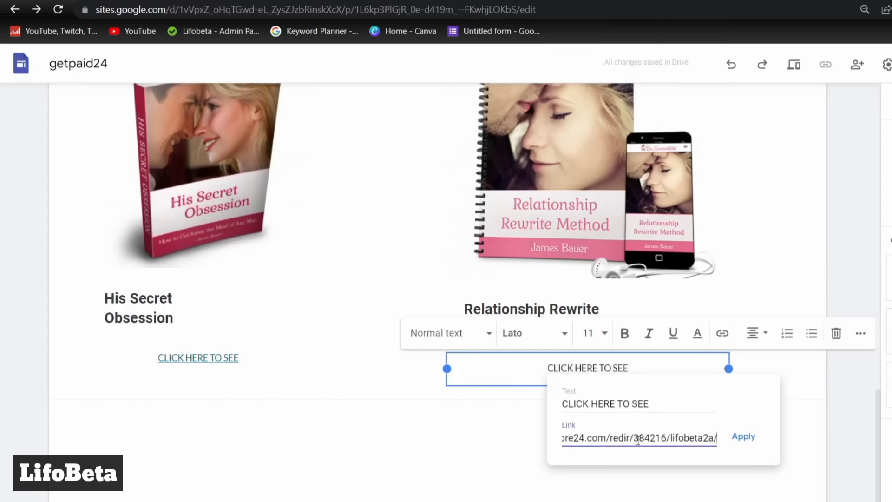
click(744, 436)
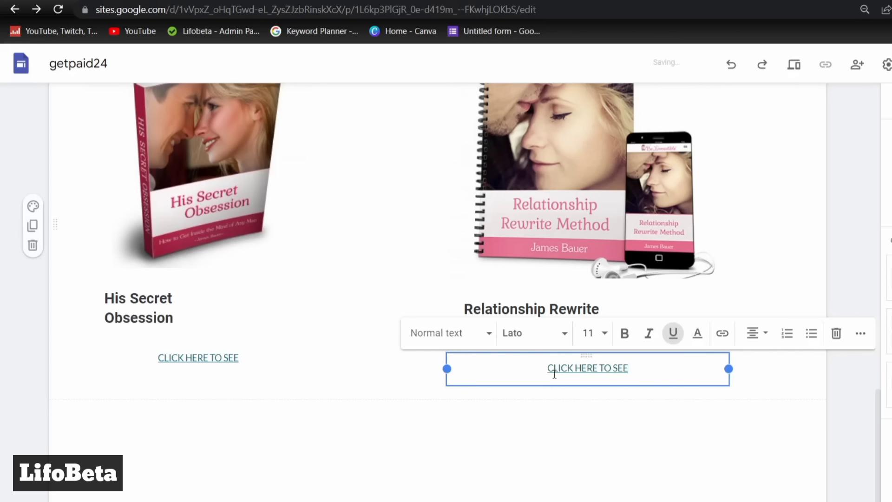
click(841, 415)
Publish the site to the web under the address getpaid24 and open the published page.
scroll(841, 415, up, 20)
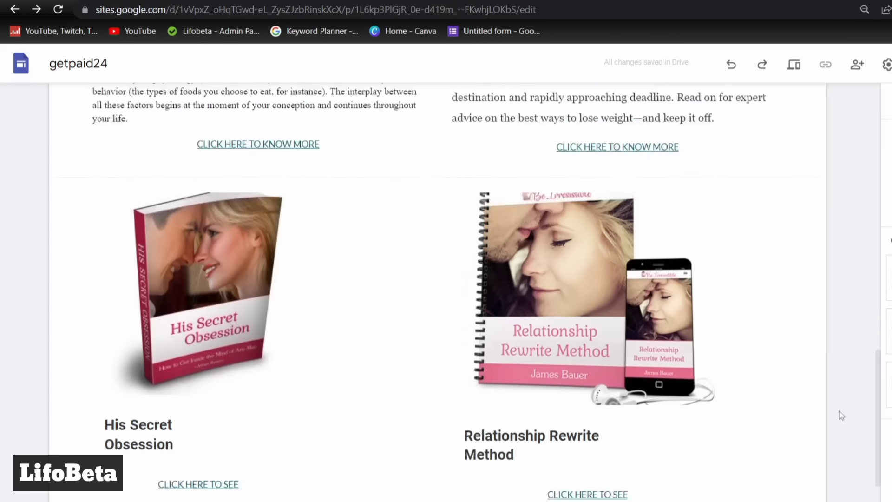
scroll(841, 415, down, 15)
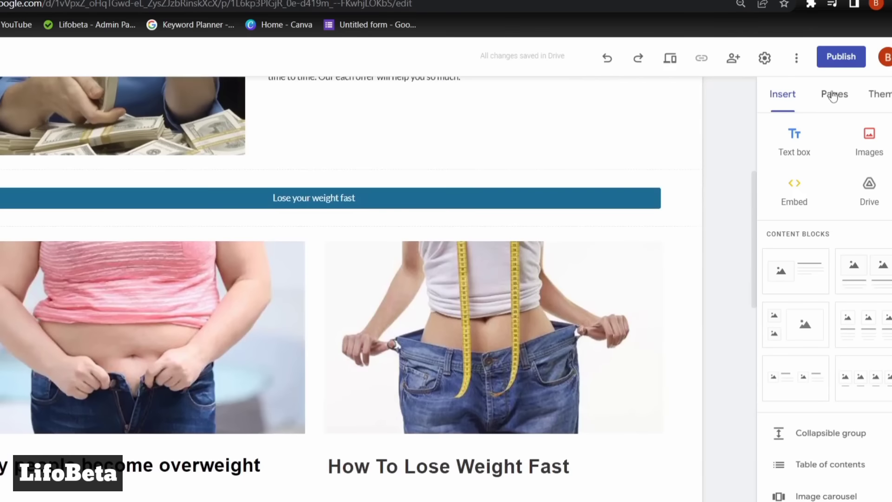
click(841, 57)
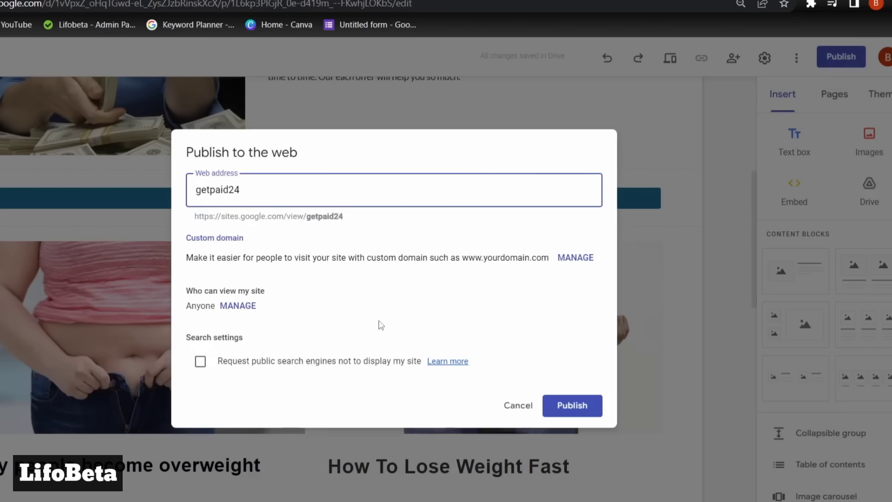
click(574, 406)
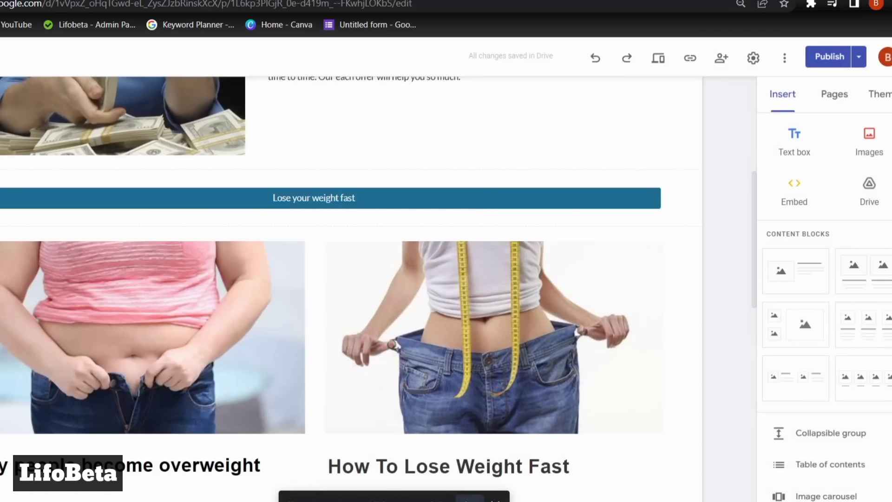
click(469, 498)
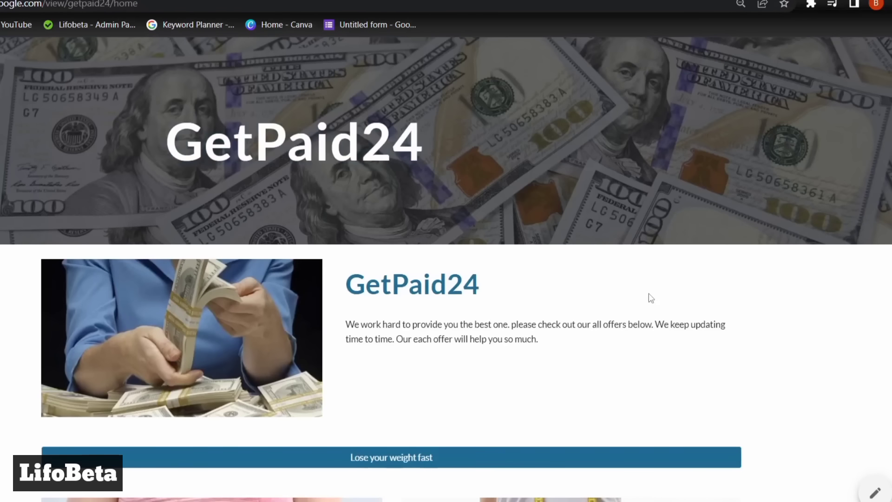
Look through the published GetPaid24 page and copy its web address.
scroll(650, 297, down, 15)
scroll(651, 297, up, 15)
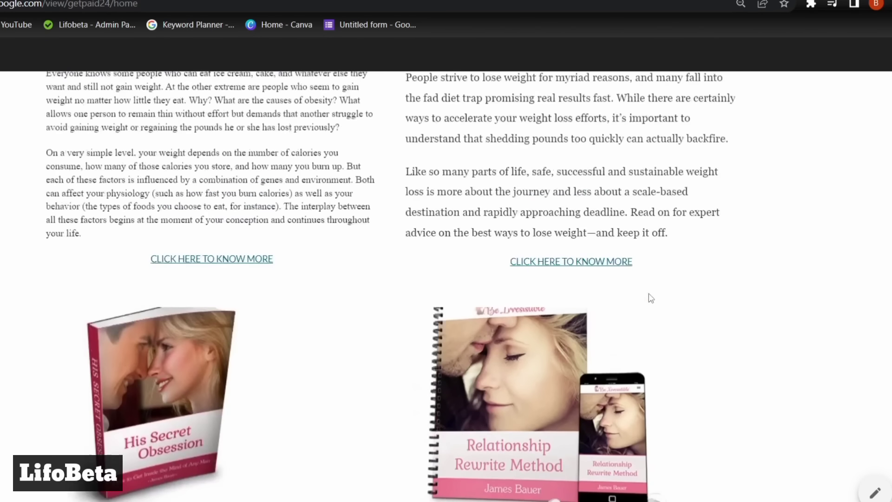
scroll(557, 237, up, 3)
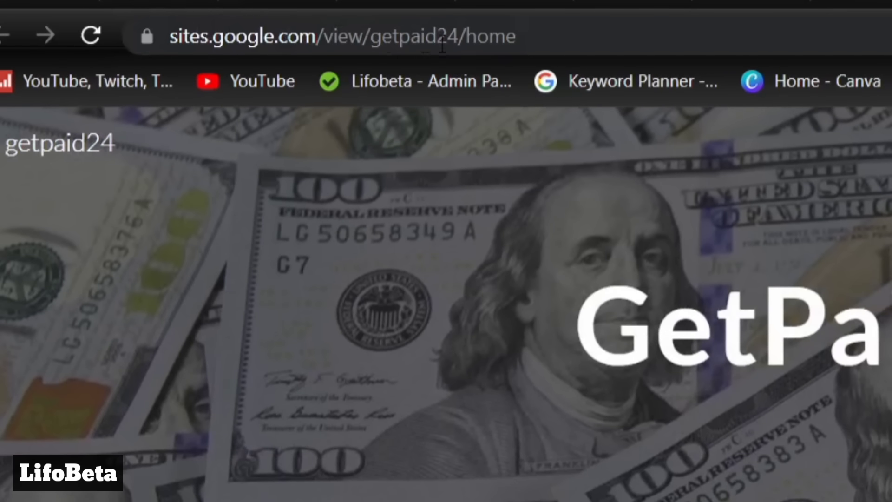
click(537, 40)
key(ctrl+c)
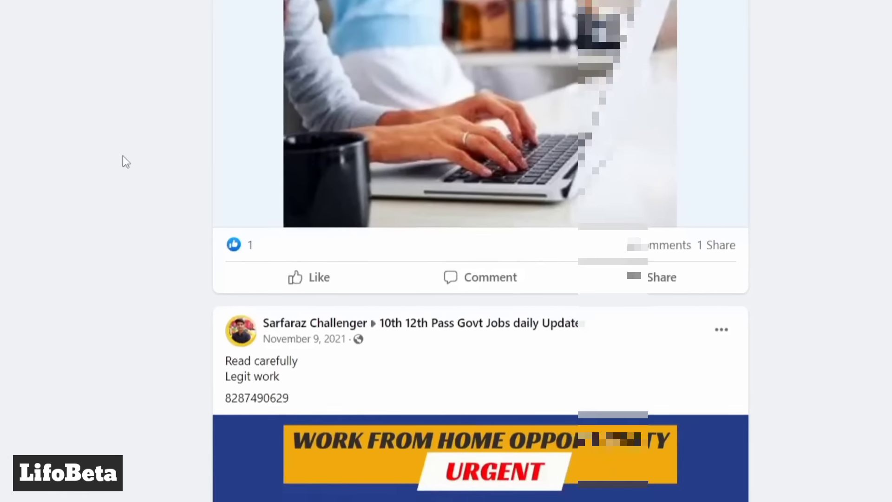
On Facebook, browse the "need jobs" posts, run a new search for "NEED GF" and filter the results to posts.
scroll(90, 139, down, 5)
scroll(90, 139, up, 1)
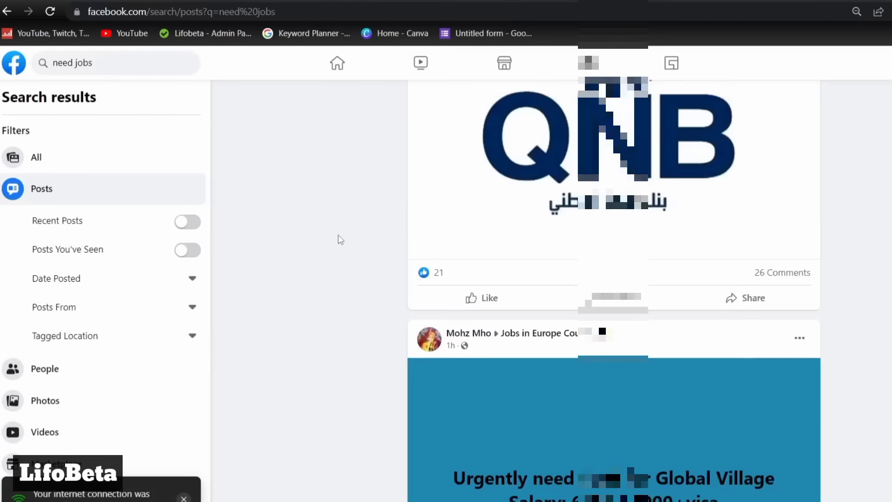
scroll(339, 240, up, 10)
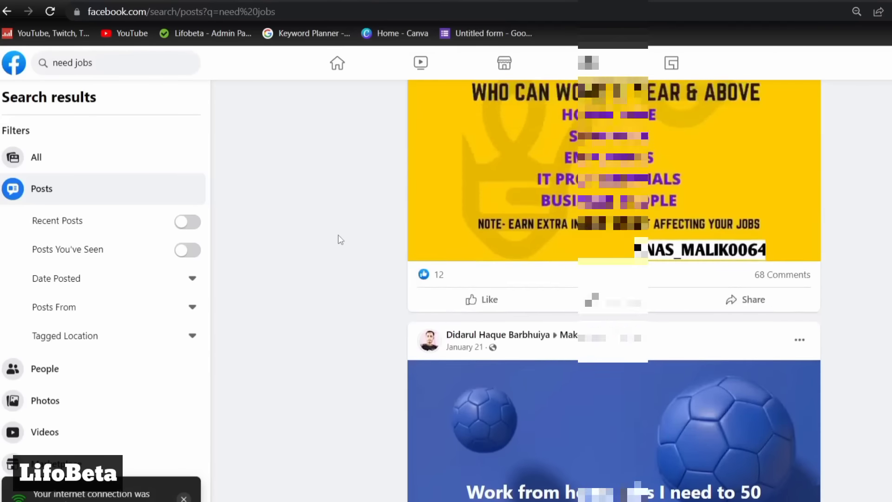
click(114, 69)
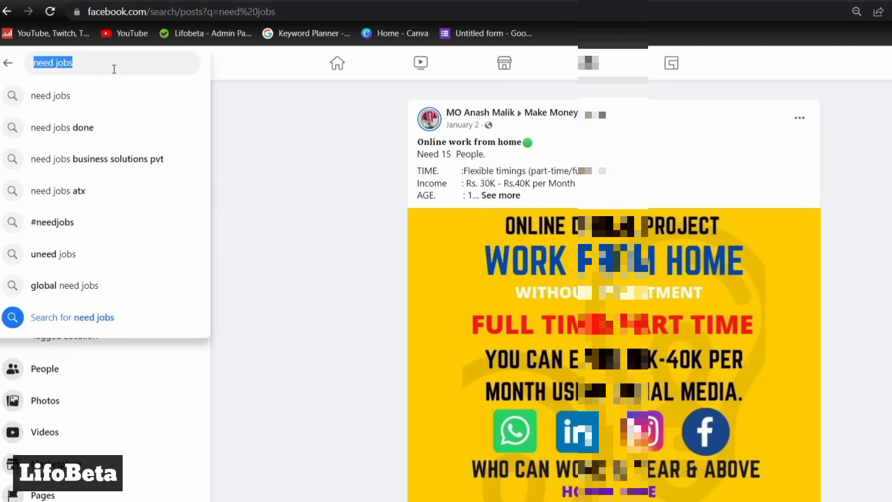
key(BackSpace)
text(NEED GF)
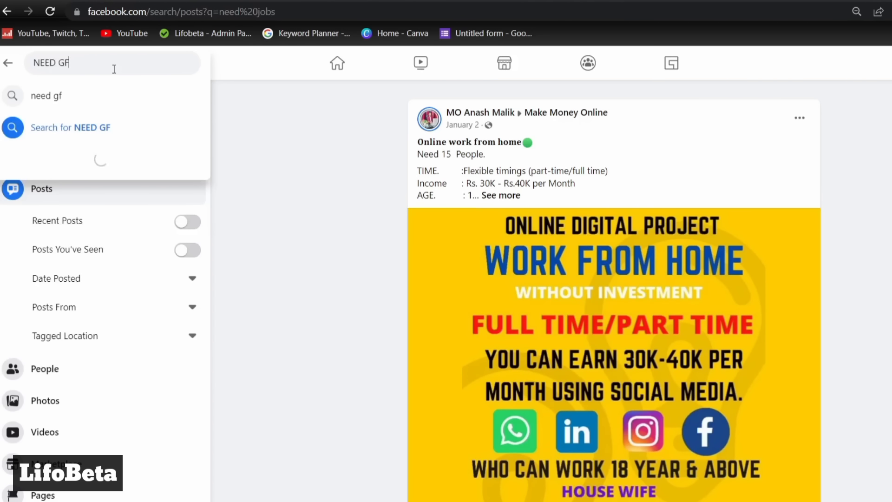
key(Return)
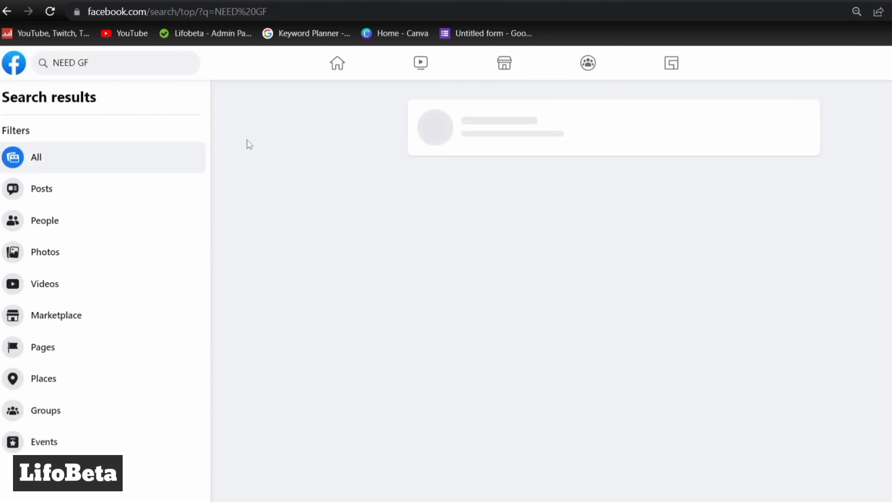
click(57, 199)
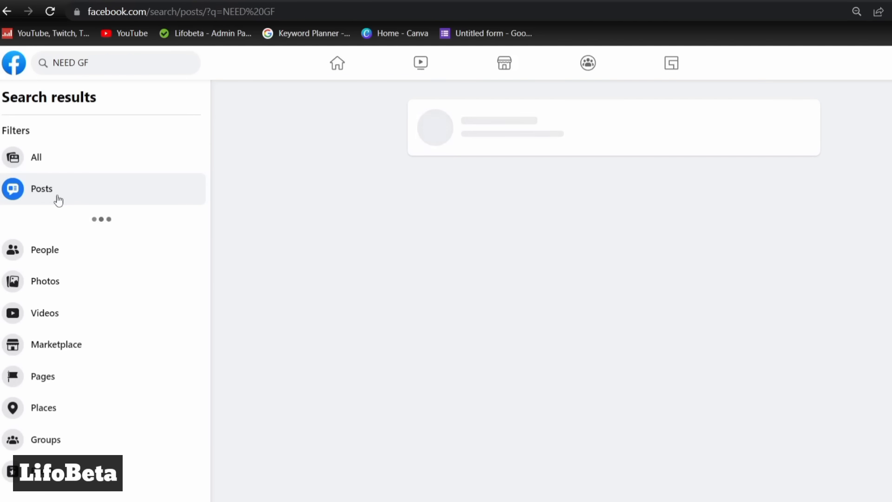
Find the "hi need Gf" post in the search results and show its comments.
scroll(504, 332, down, 4)
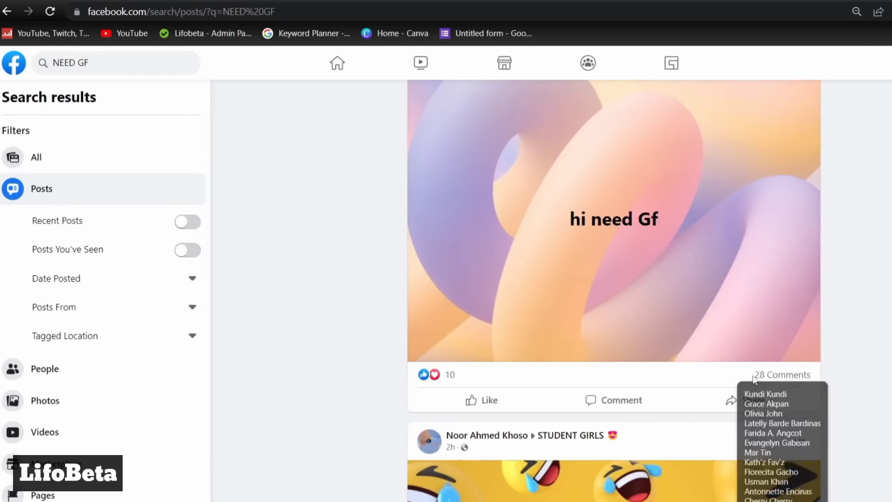
click(774, 379)
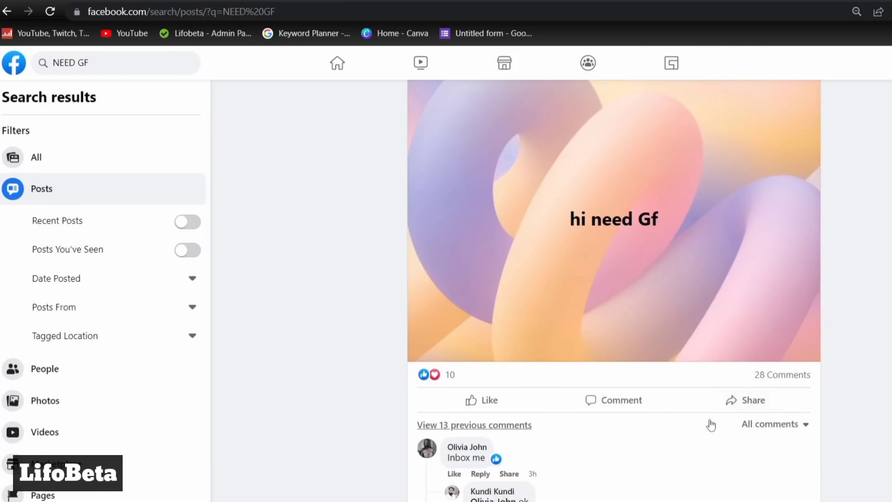
scroll(709, 422, down, 5)
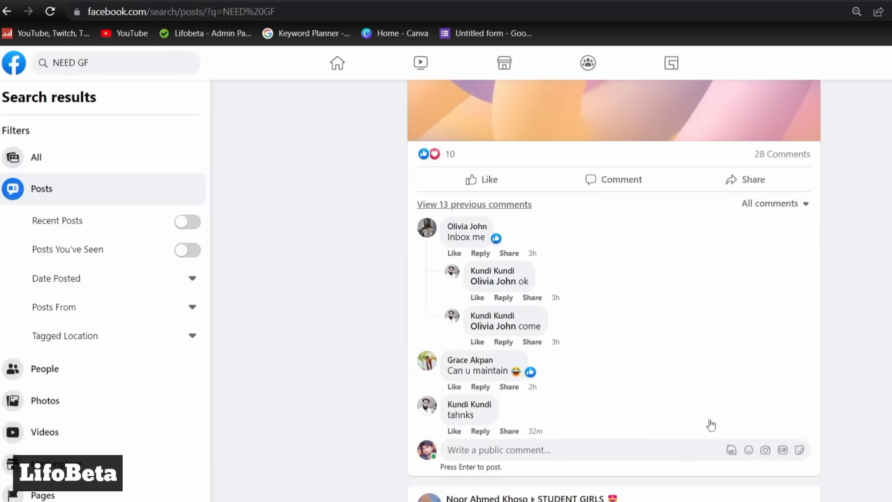
click(481, 254)
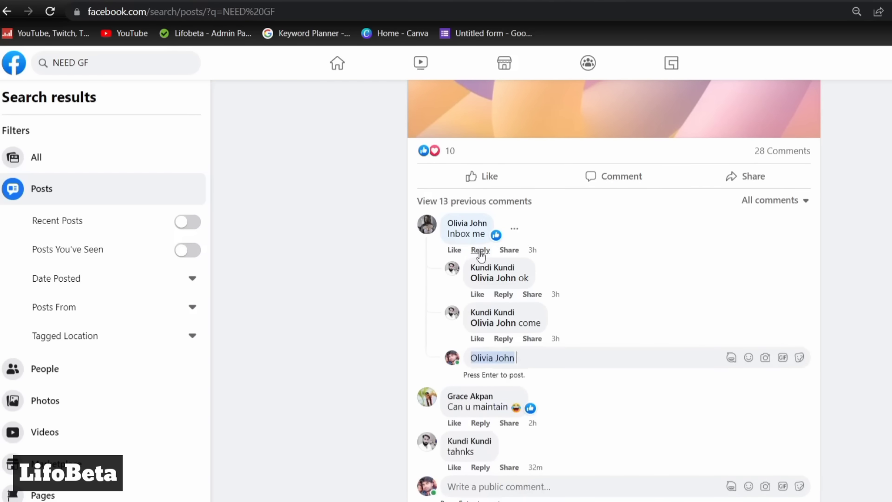
key(ctrl+v)
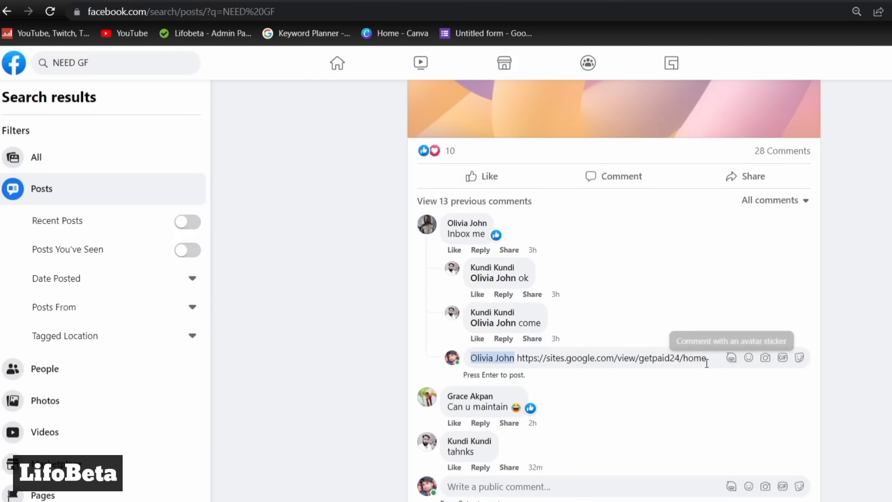
key(shift+Return)
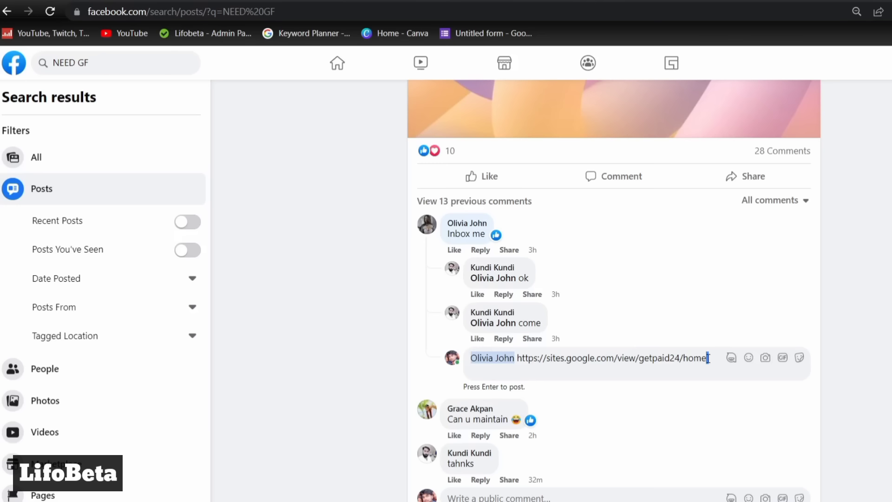
key(ctrl+a)
key(BackSpace)
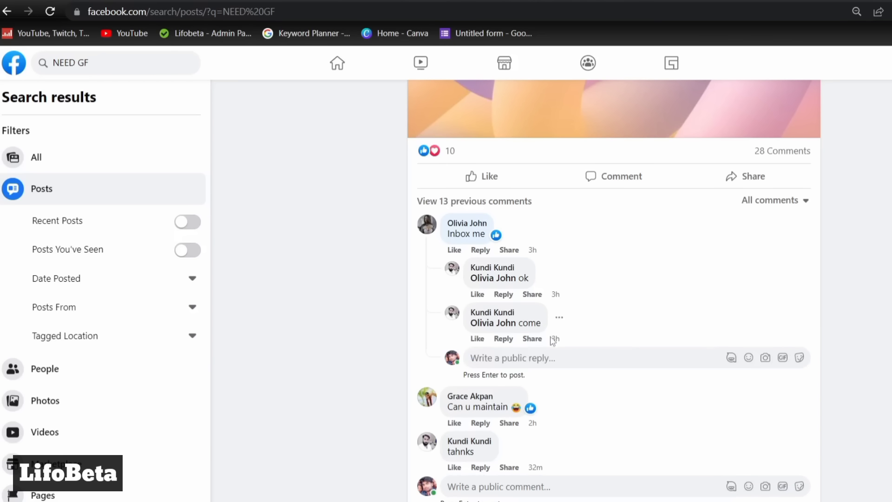
click(480, 251)
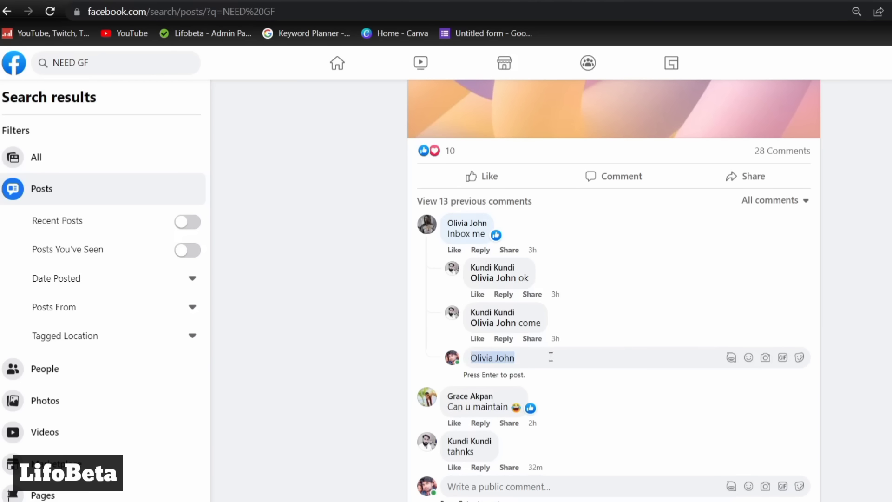
key(ctrl+v)
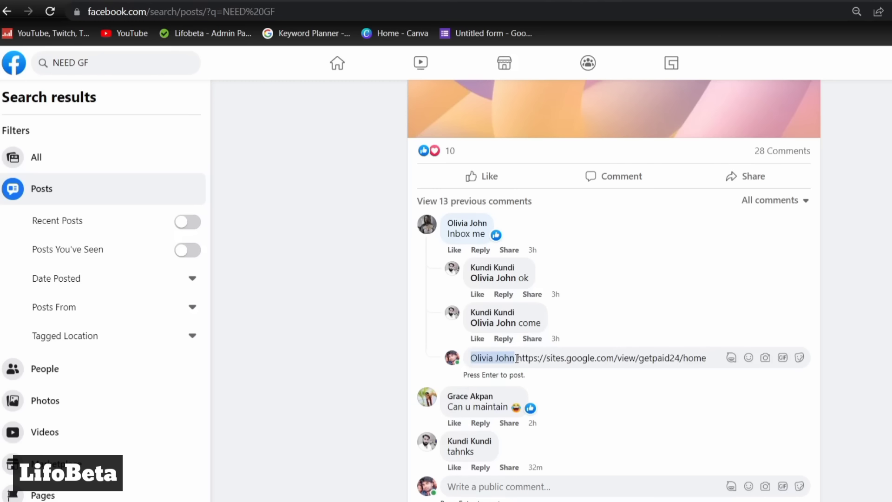
key(Return)
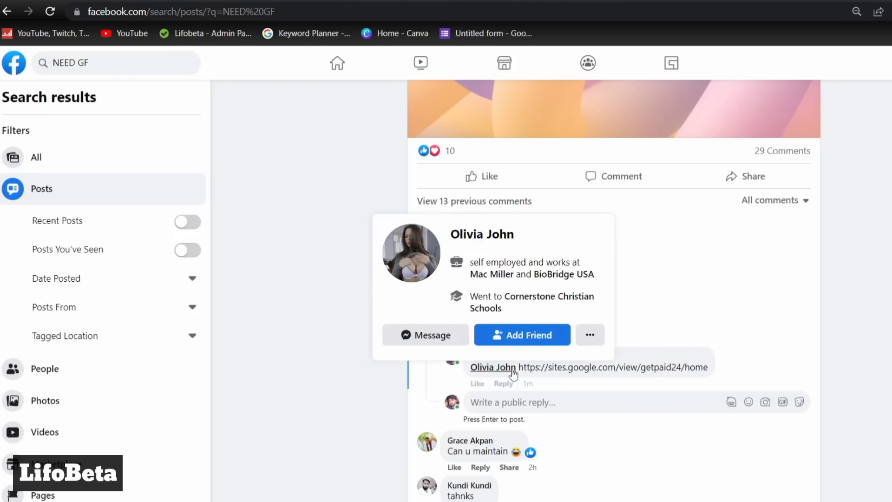
text(IF YO)
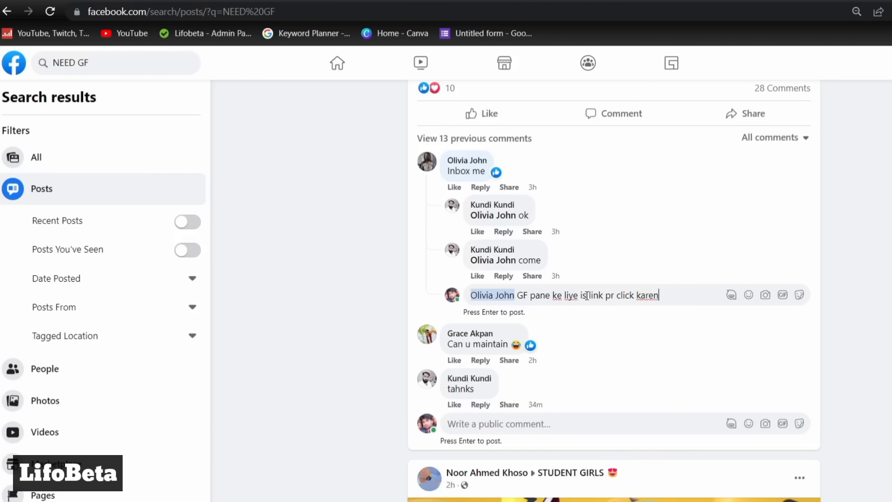
text(:)
key(ctrl+v)
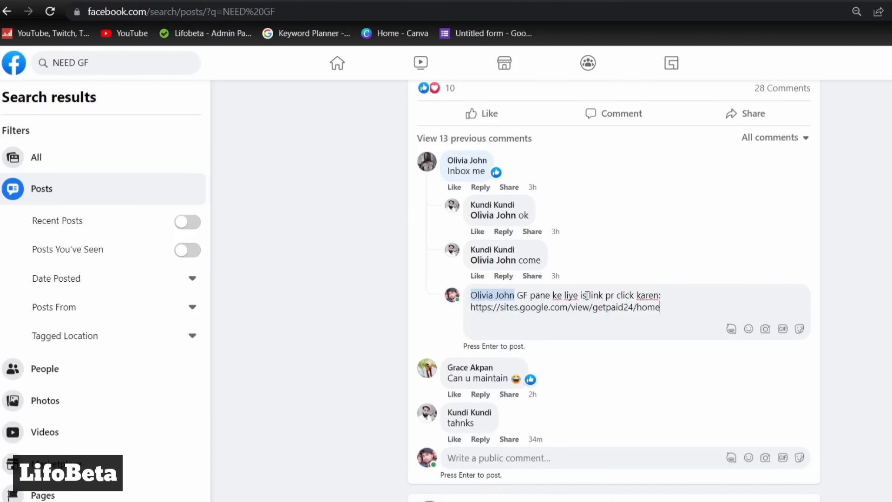
key(Return)
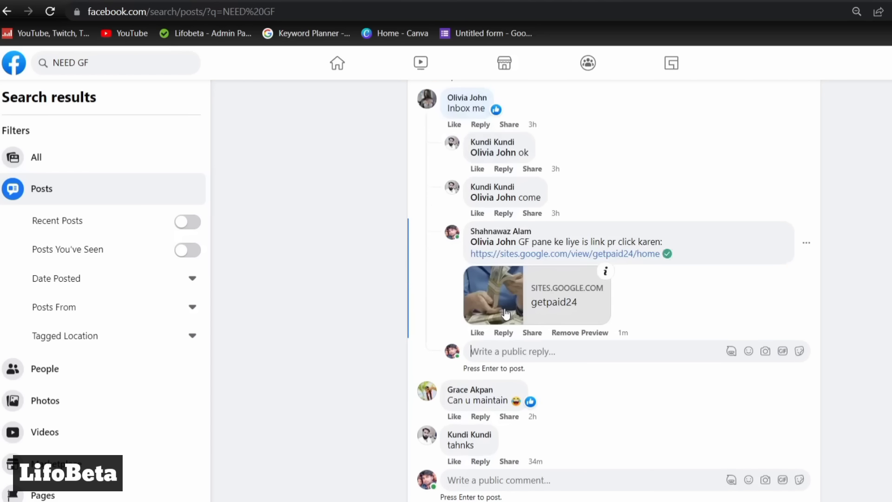
Copy the message and link from the posted reply and publish them as a public comment on the "hi need Gf" post.
mouse_move(666, 255)
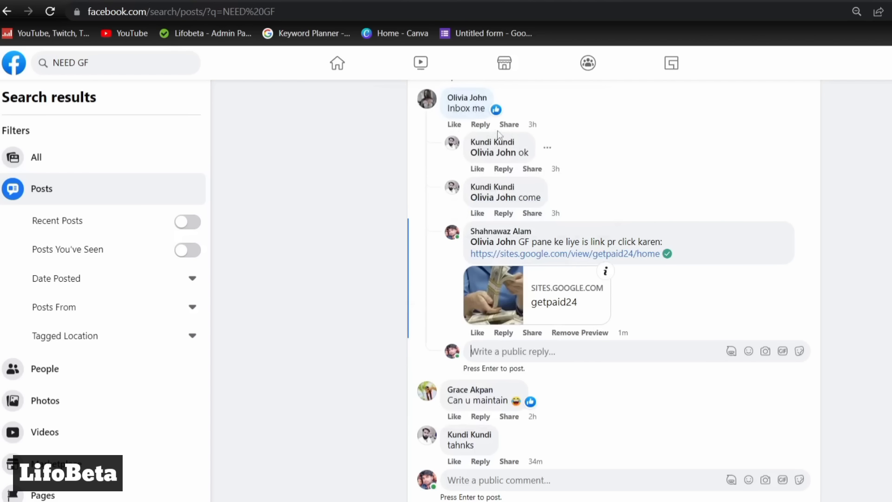
scroll(593, 304, down, 4)
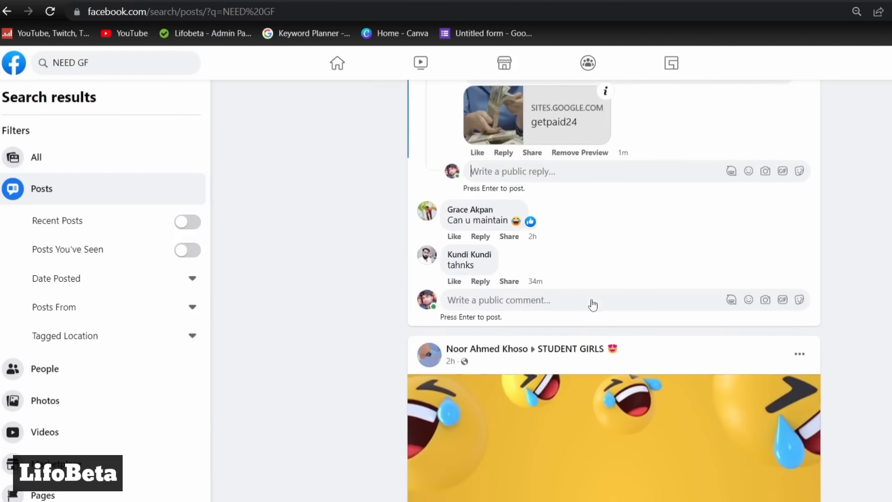
click(553, 304)
scroll(627, 127, up, 4)
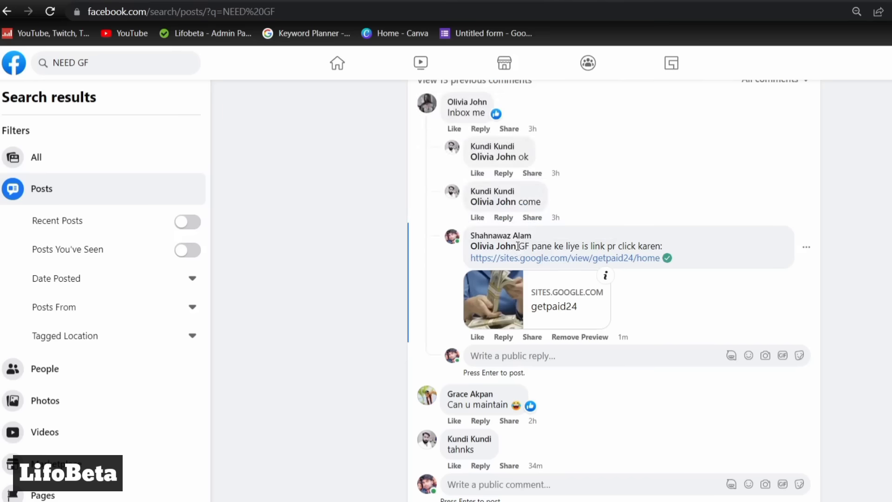
drag(518, 245, 644, 269)
key(ctrl+c)
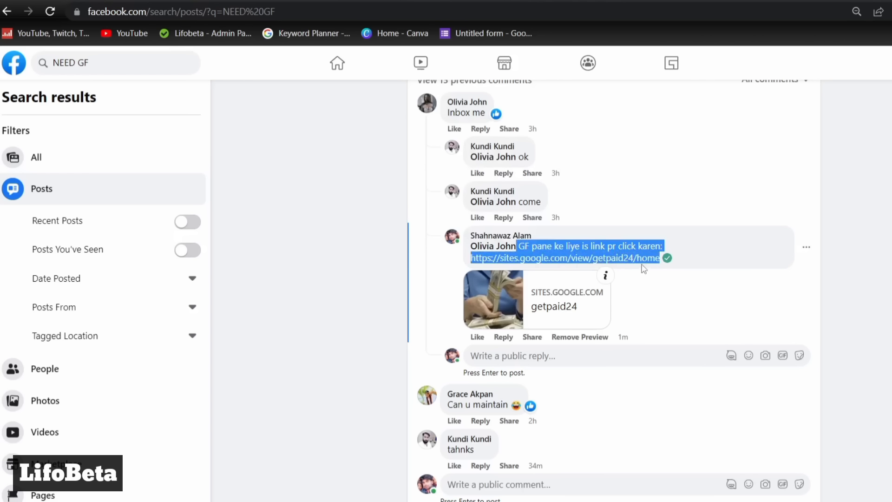
scroll(641, 265, down, 3)
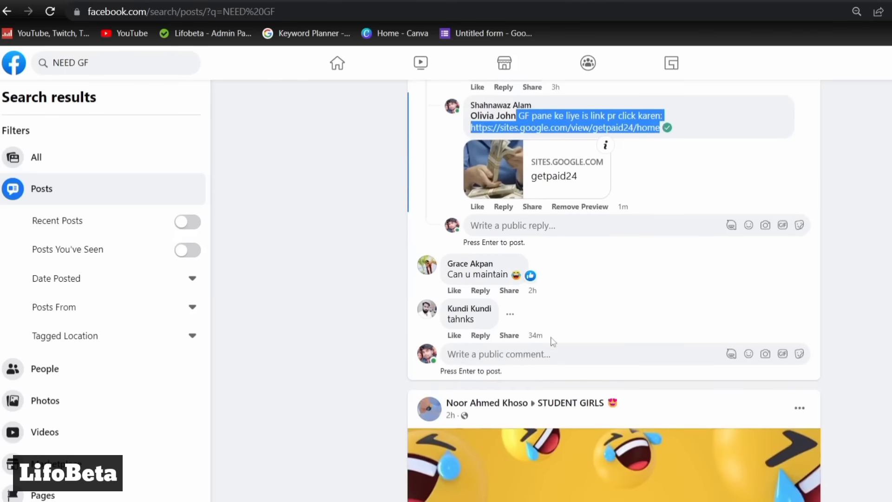
click(551, 353)
key(ctrl+v)
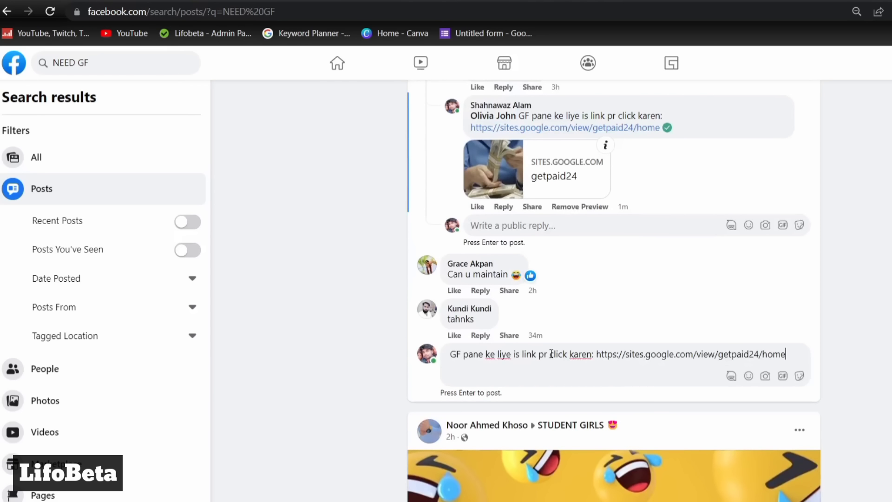
key(Return)
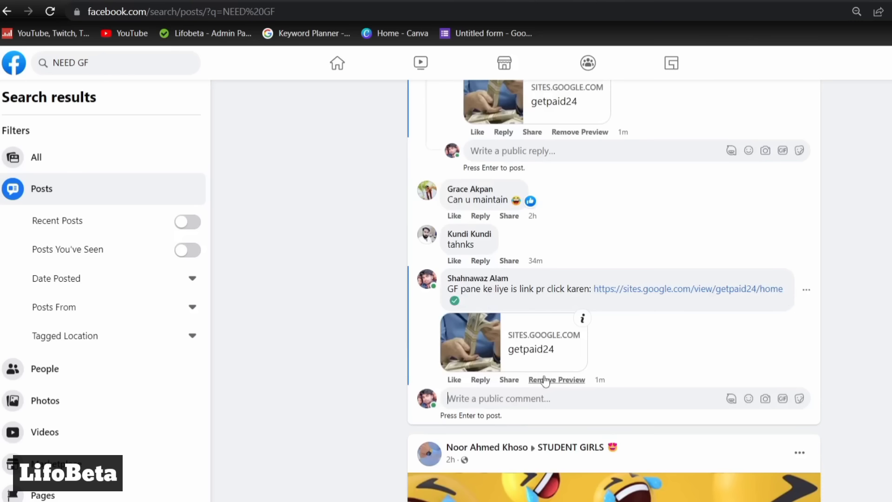
Open the getpaid24 link from the posted comment and look through the page down to the affiliate offers.
click(600, 292)
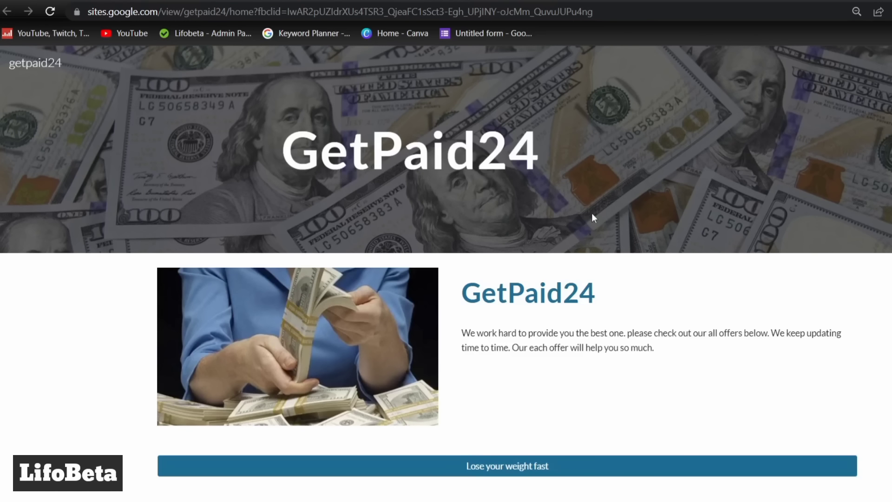
scroll(591, 213, down, 9)
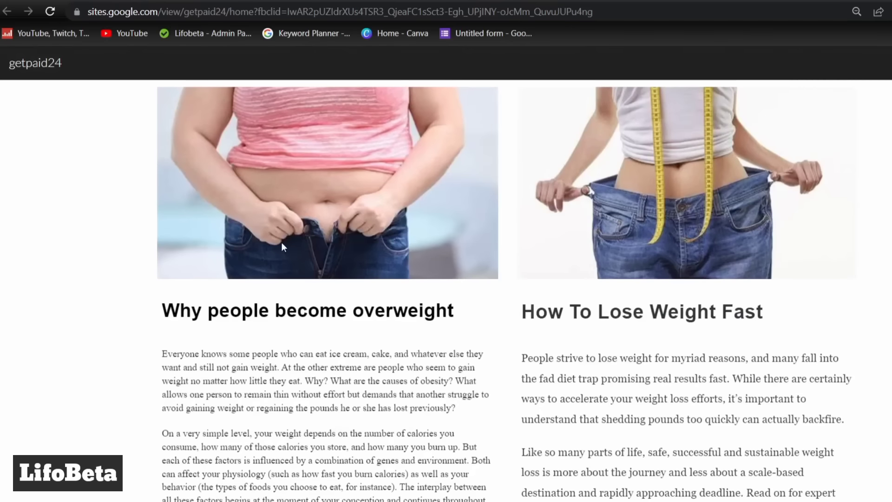
scroll(785, 261, down, 6)
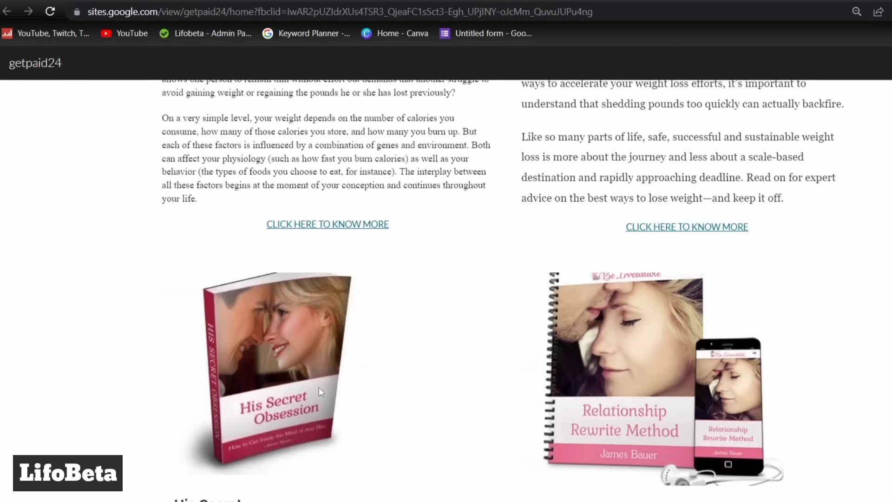
scroll(442, 364, down, 3)
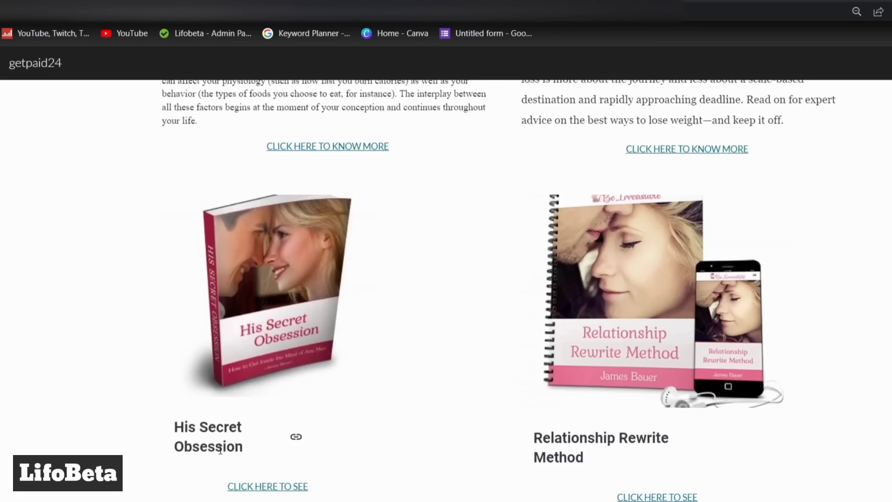
Open the His Secret Obsession offer, view its sales page, pause the video and leave the page.
click(288, 490)
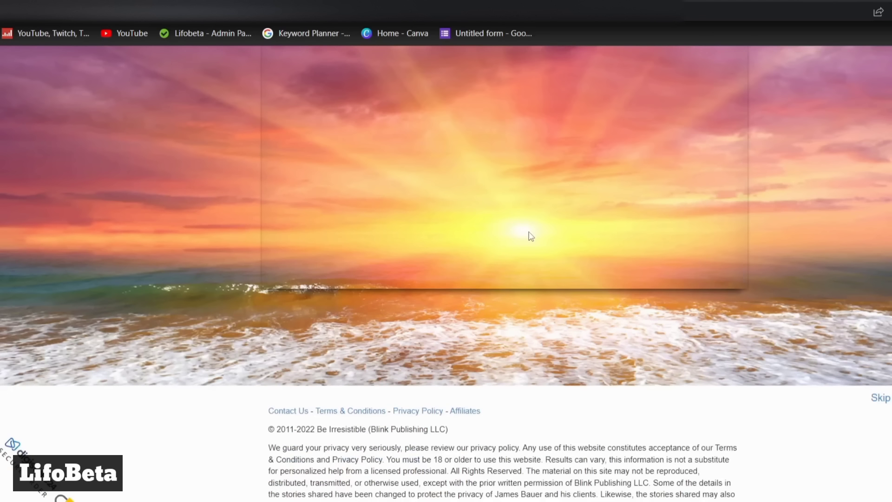
scroll(531, 236, down, 1)
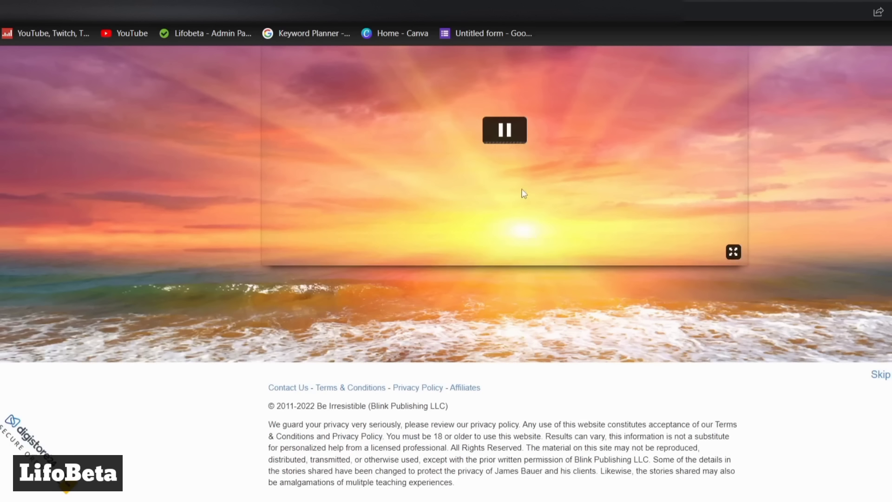
scroll(564, 341, up, 3)
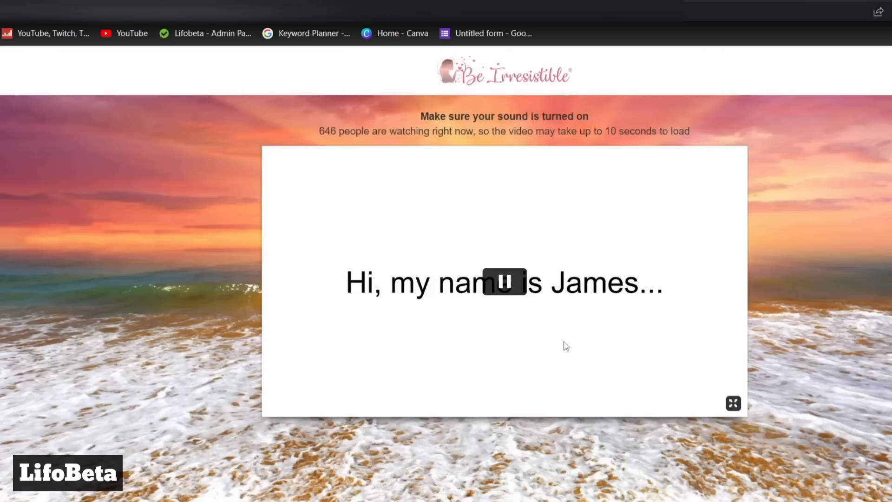
click(513, 291)
mouse_move(534, 9)
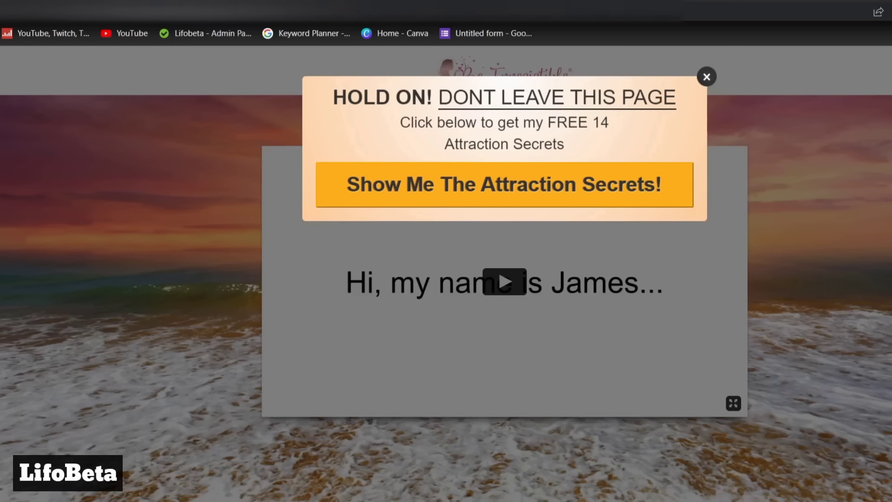
click(534, 10)
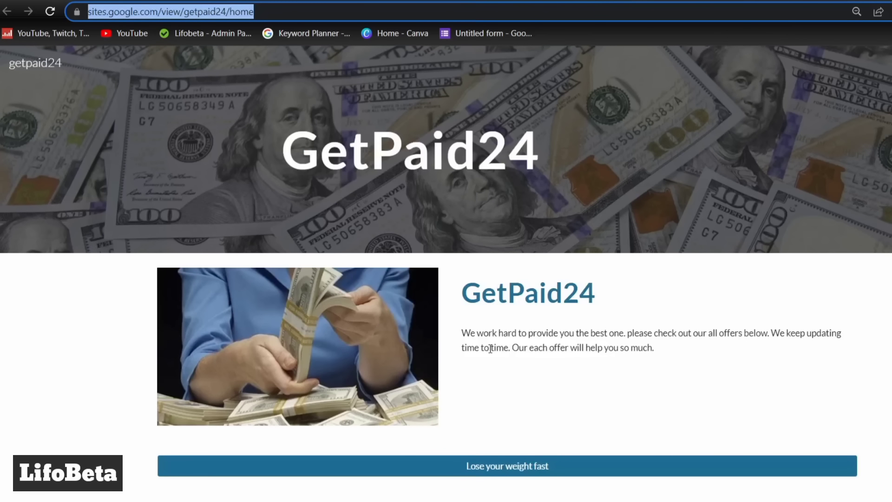
Look over the published GetPaid24 page, from the introduction and weight loss articles to the two relationship offers.
scroll(641, 378, down, 6)
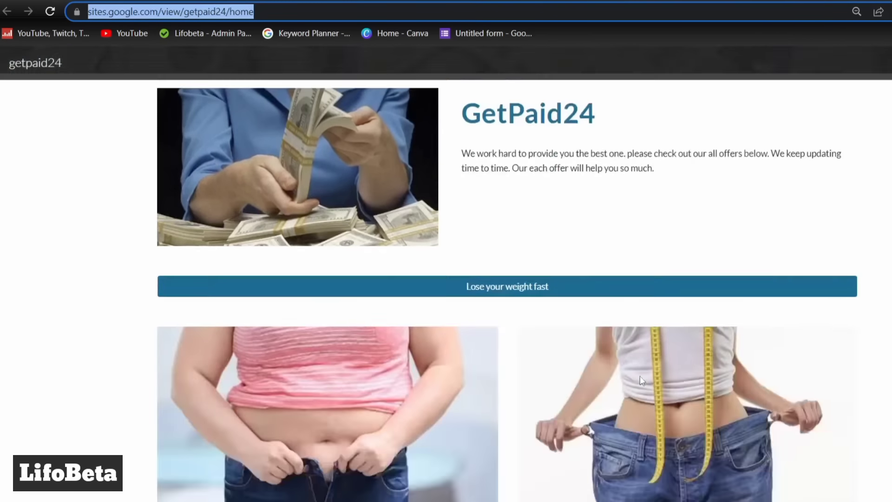
scroll(424, 339, up, 5)
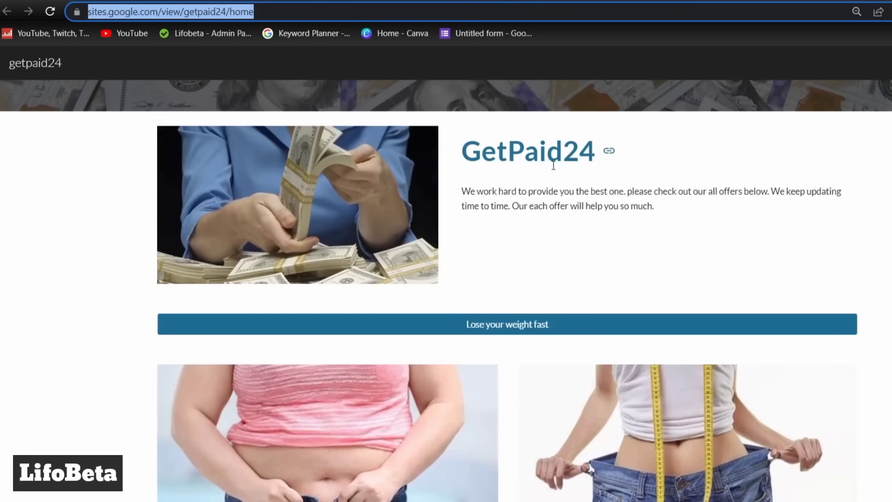
scroll(553, 165, down, 5)
scroll(554, 164, down, 4)
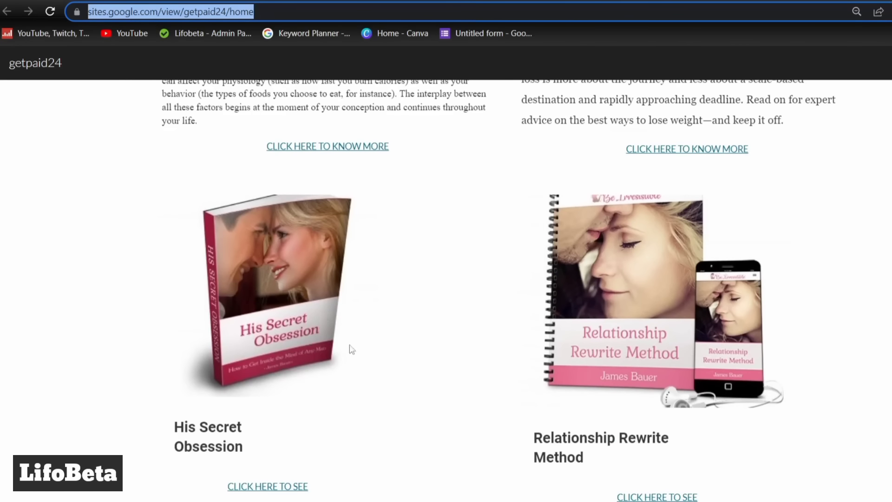
key(ctrl+minus)
scroll(451, 238, up, 8)
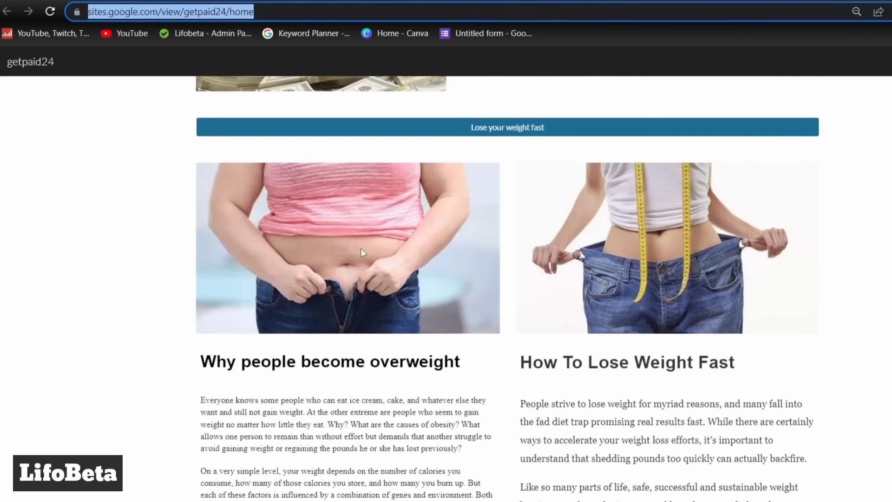
scroll(360, 248, up, 5)
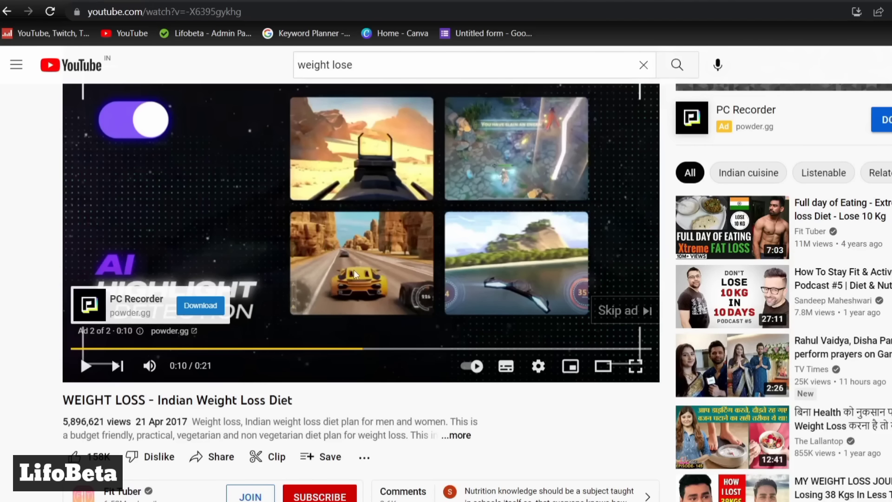
scroll(353, 274, down, 5)
scroll(208, 363, down, 4)
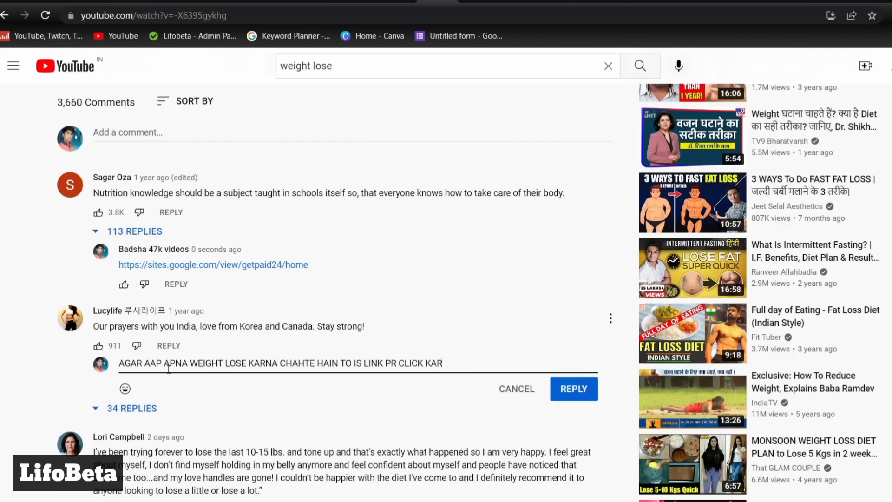
text(EN:)
key(Return)
text(https://sites.google.com/view/getpaid24/home)
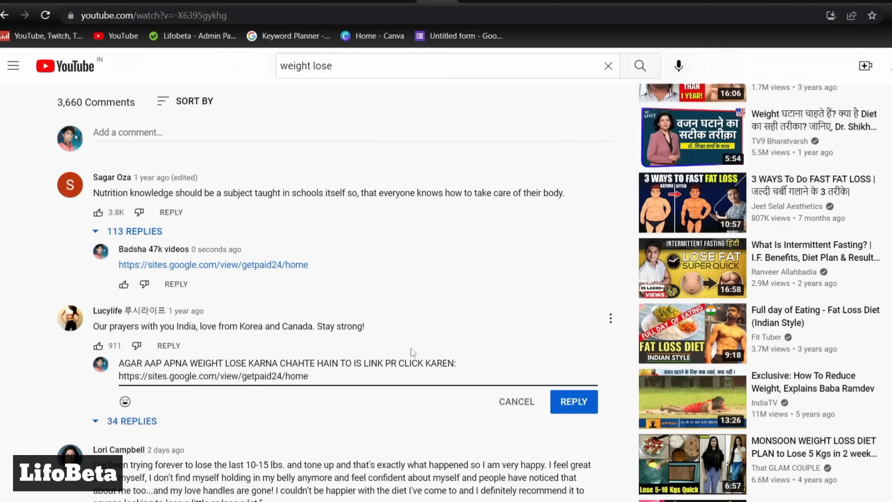
click(582, 411)
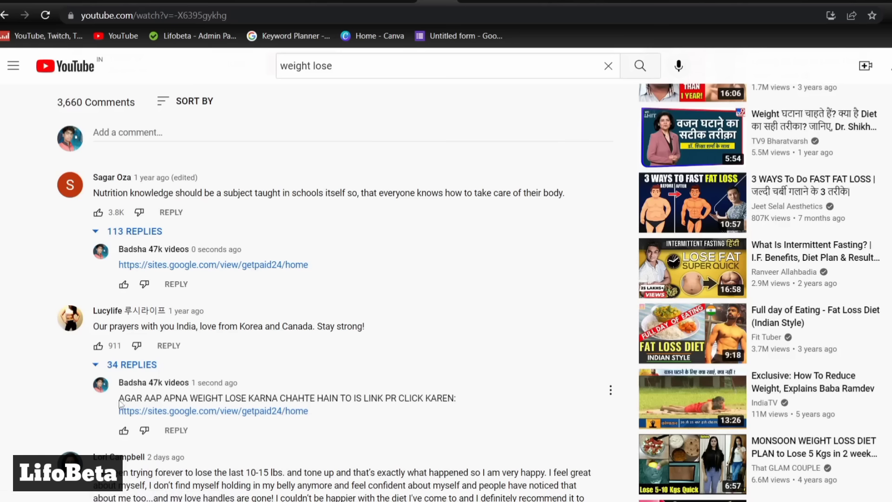
Copy the weight loss message and link from the posted reply and publish them as a new comment on the video.
drag(122, 404, 211, 430)
click(311, 244)
click(130, 130)
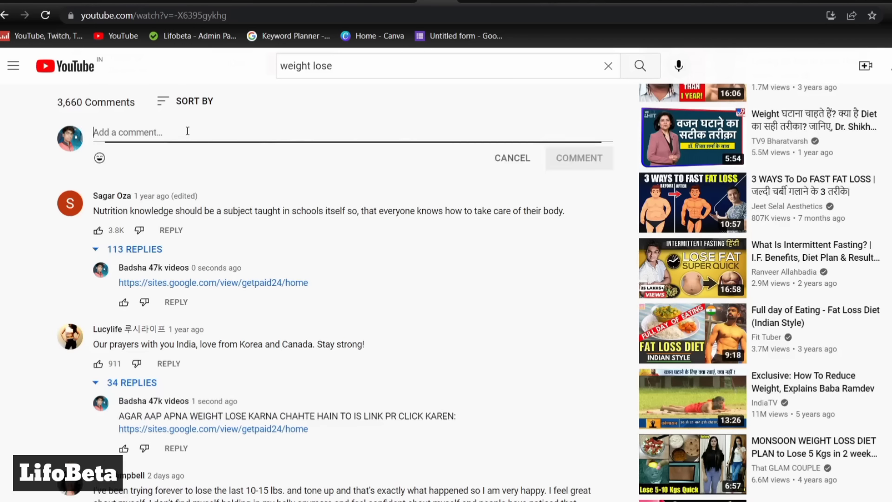
double_click(122, 415)
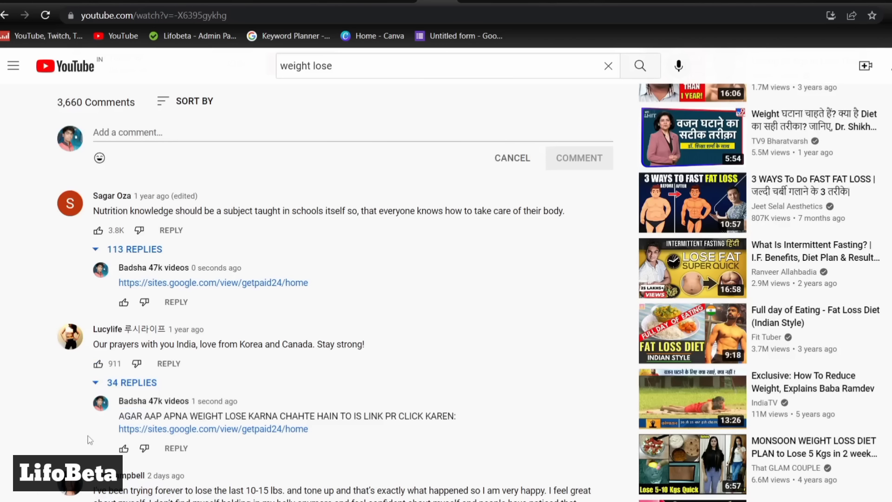
drag(90, 438, 309, 444)
key(ctrl+c)
click(120, 415)
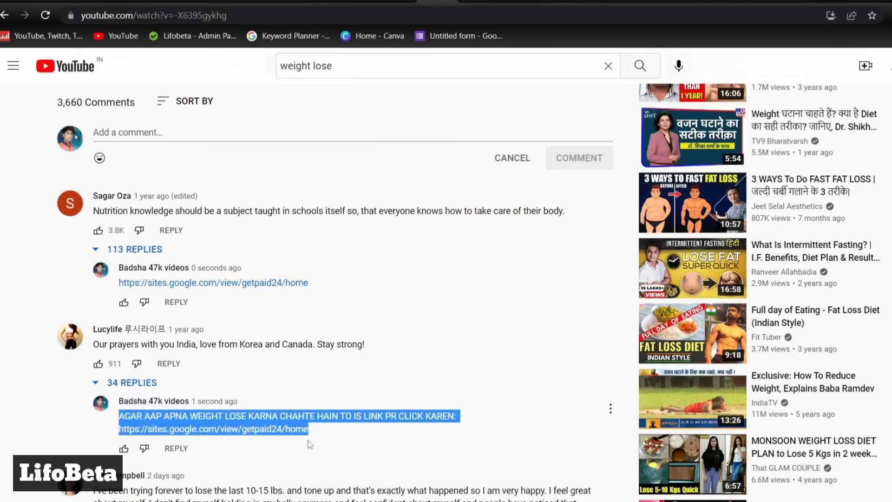
click(176, 128)
key(ctrl+v)
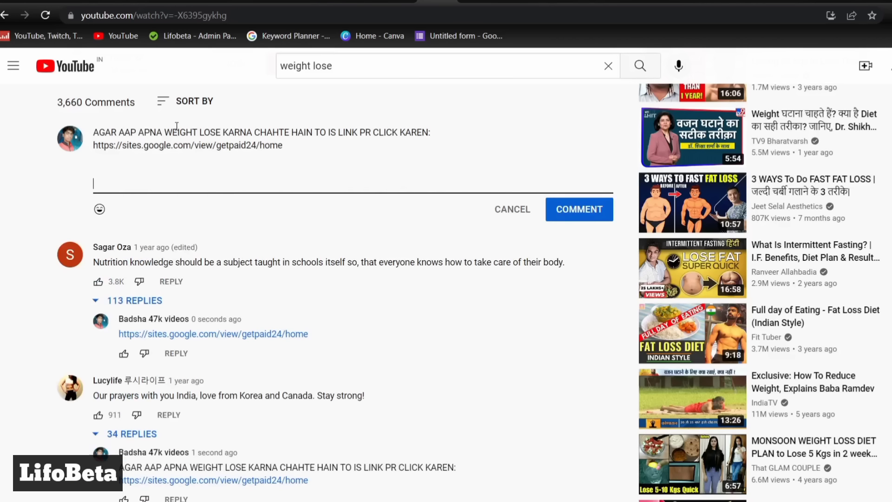
click(564, 208)
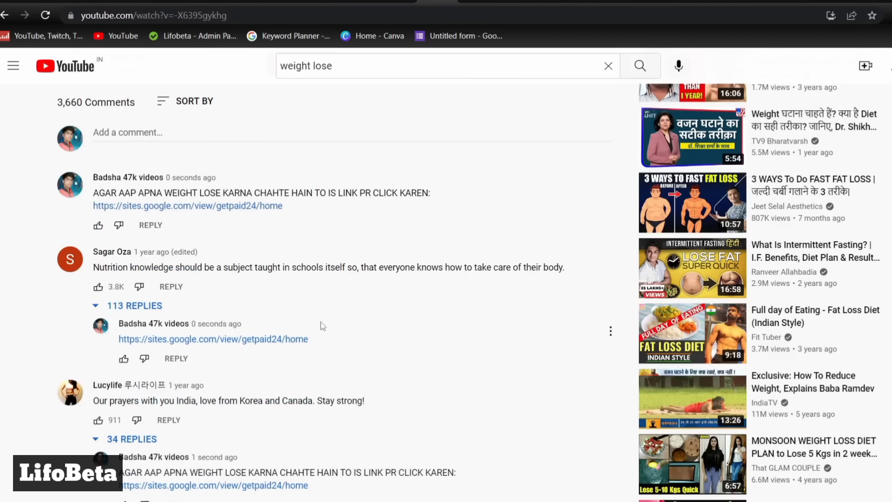
Open the getpaid24 link from the reply under the nutrition knowledge comment, leaving YouTube, and view the top of the page.
scroll(323, 325, up, 7)
scroll(322, 325, up, 2)
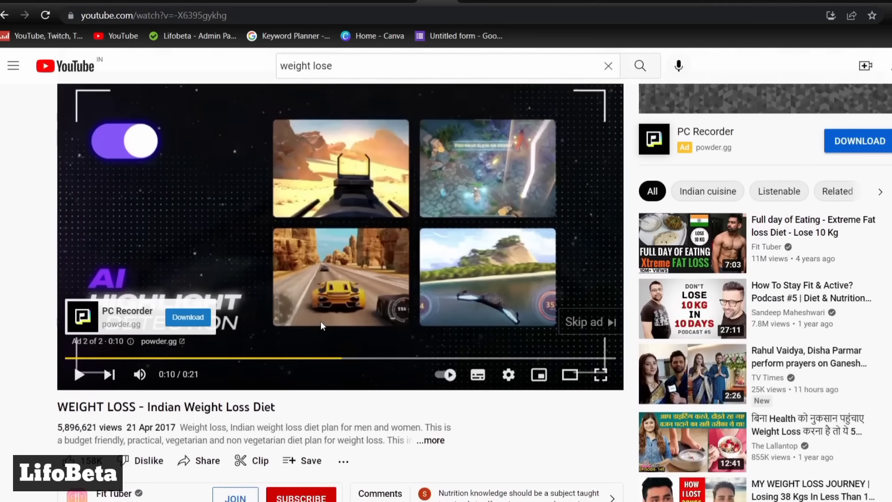
scroll(320, 322, down, 10)
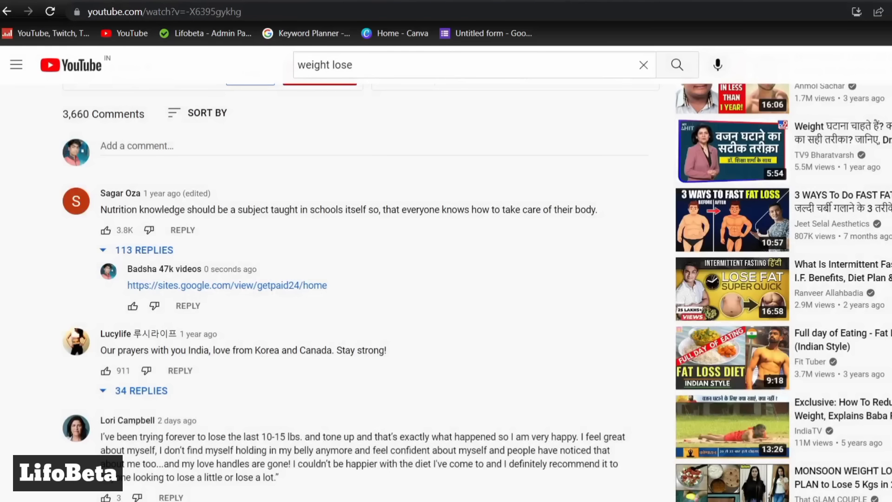
click(184, 286)
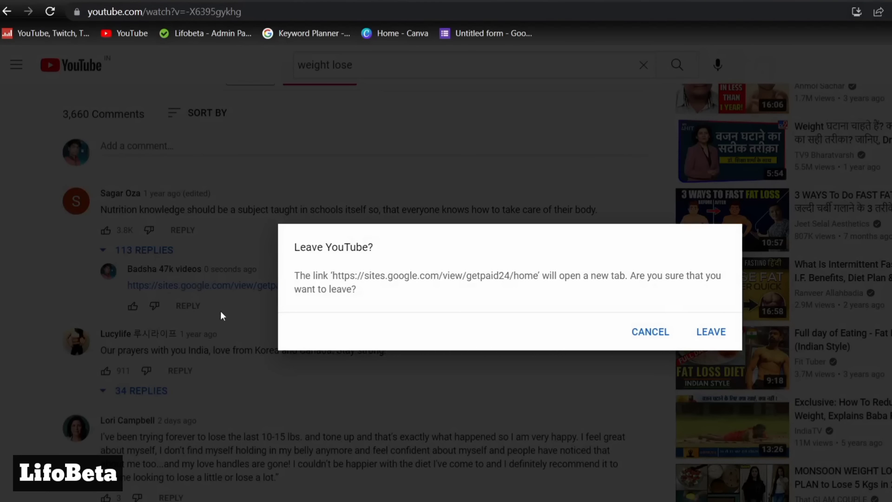
click(710, 333)
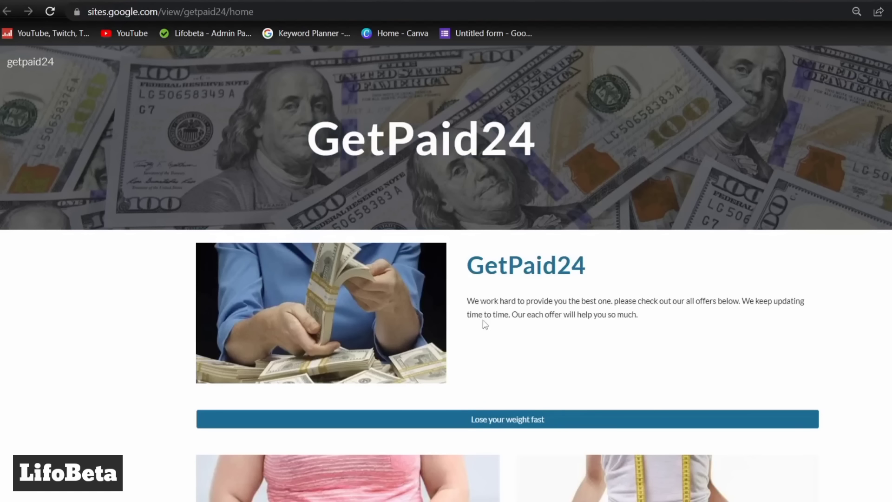
scroll(484, 323, down, 3)
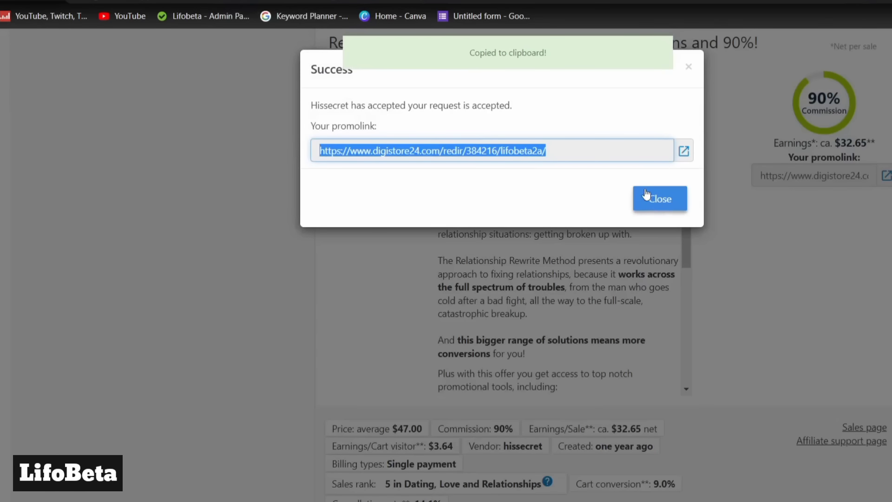
Close the promolink dialog on Digistore24 and check the earnings per sale of the Relationship Rewrite Method offer.
click(660, 200)
scroll(771, 219, up, 6)
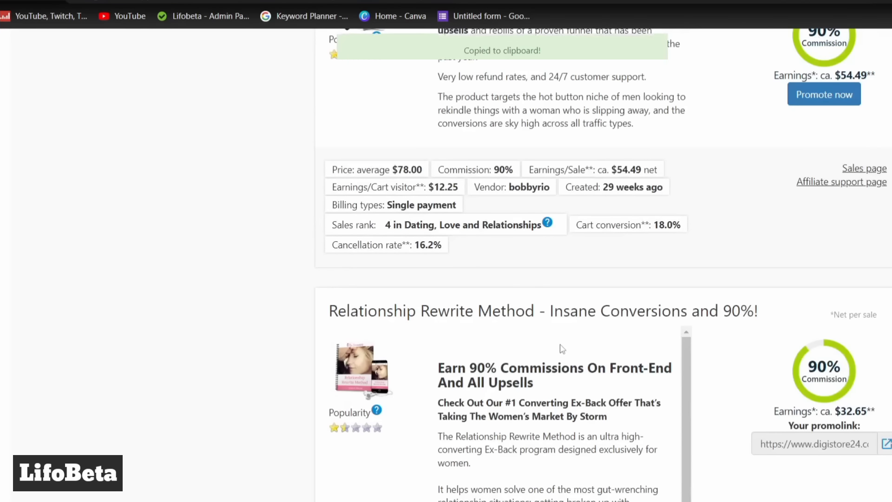
scroll(765, 359, down, 5)
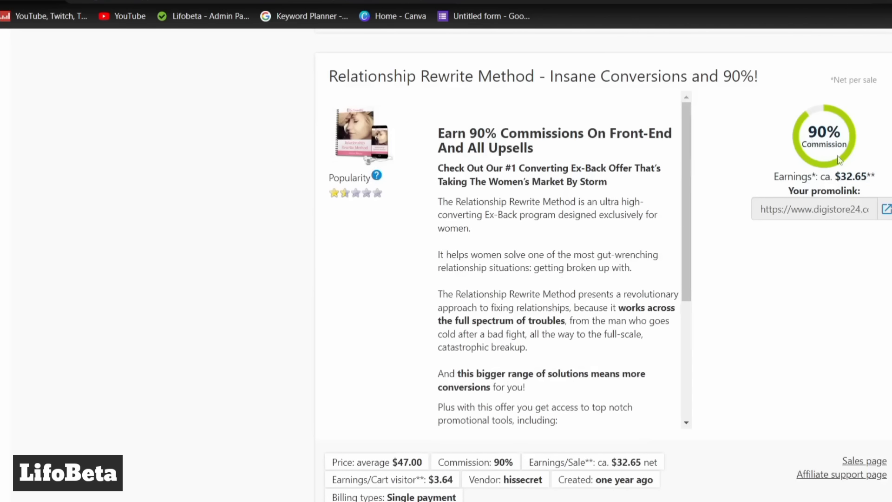
drag(878, 175, 829, 181)
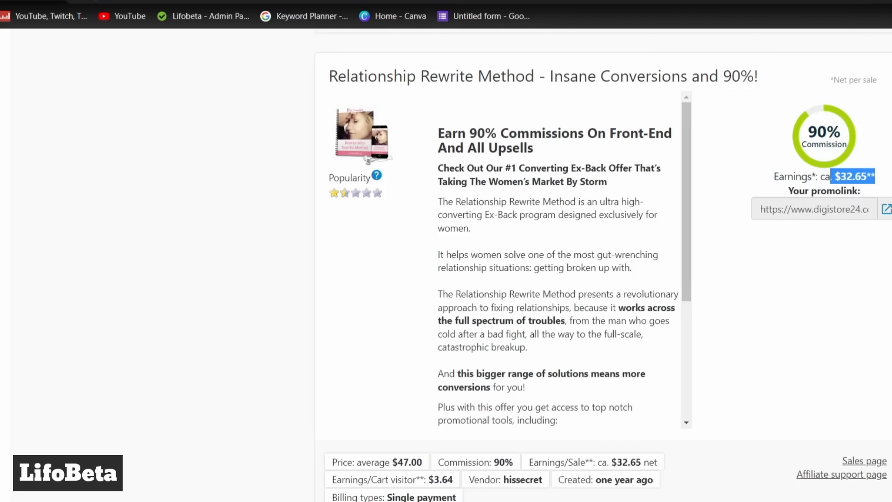
Switch to the getpaid24 page, view its two relationship offers and open the His Secret Obsession link.
key(ctrl+Tab)
scroll(690, 250, down, 15)
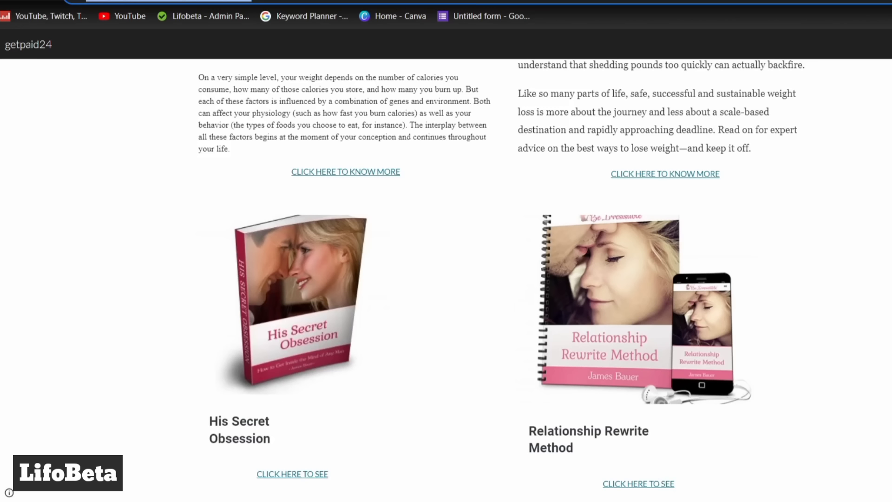
click(292, 474)
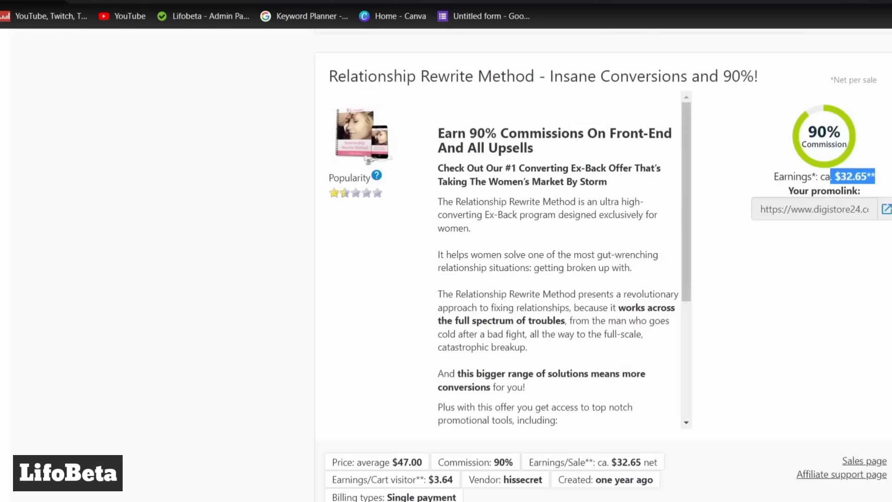
Go to page 2 of the Dating, Love and Relationships offers on Digistore24 and read through the Seduce Your Ex offer.
scroll(767, 295, down, 7)
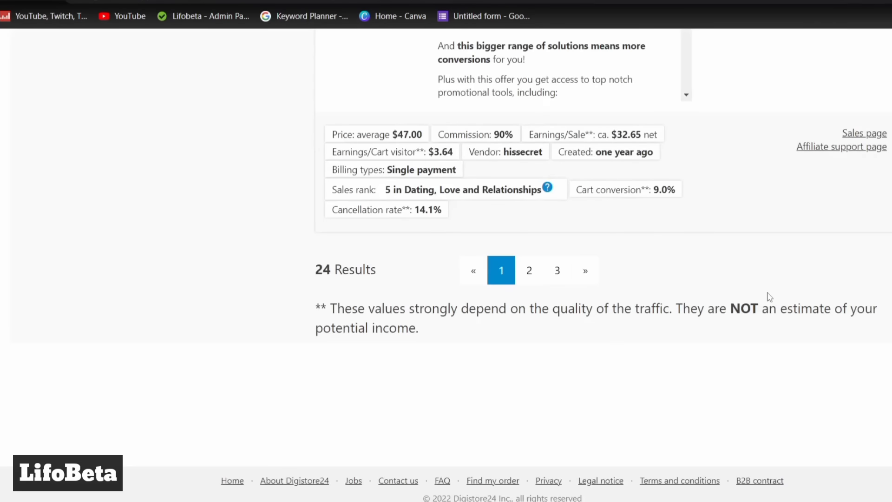
scroll(769, 297, up, 2)
click(527, 361)
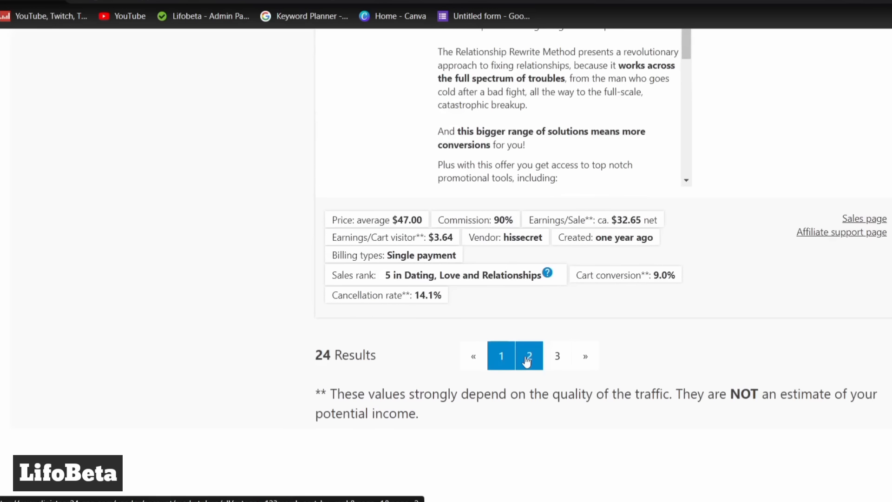
scroll(478, 215, down, 5)
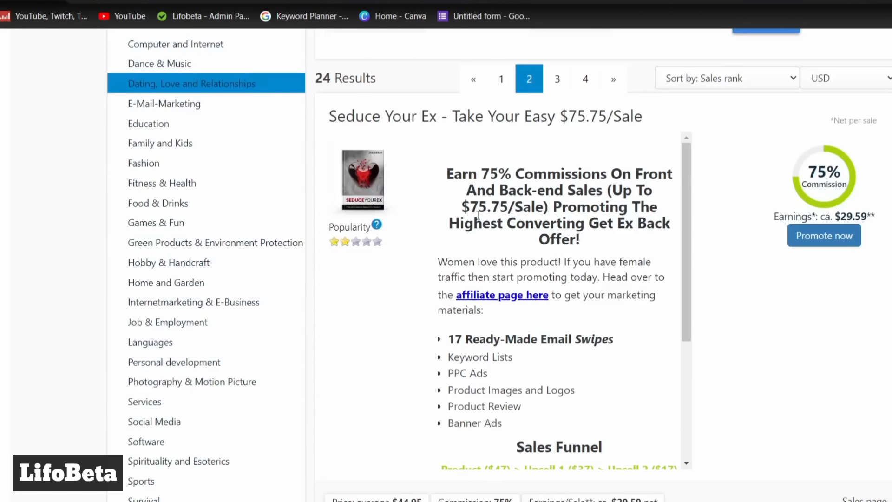
scroll(544, 251, down, 4)
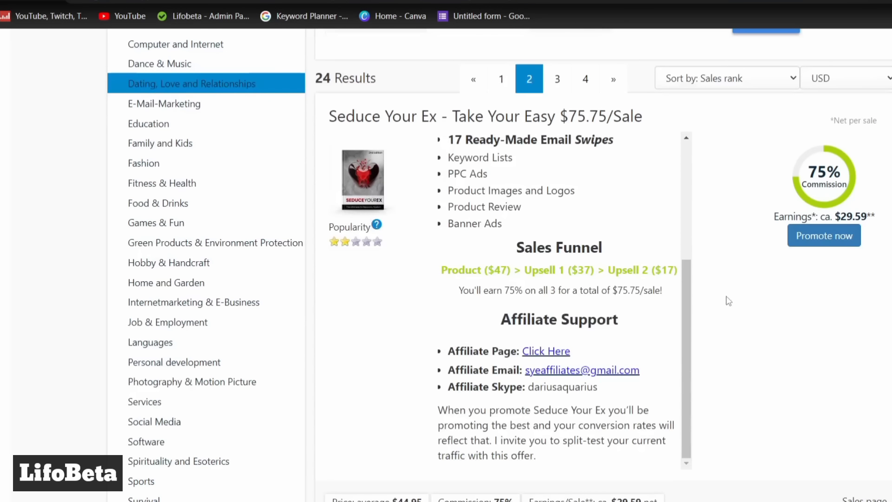
scroll(728, 302, down, 8)
scroll(794, 337, down, 7)
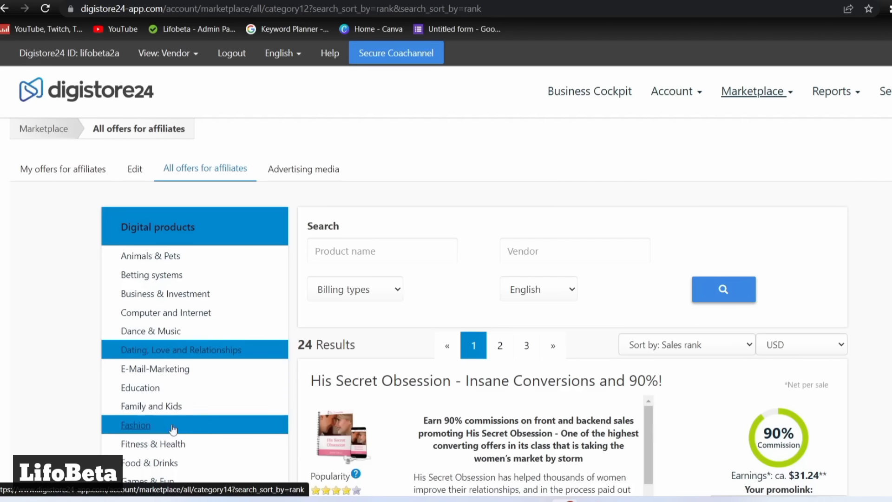
Show the Fitness & Health category and look through its offers from The Ultimate Keto Meal Plan to Smart Blood Sugar.
click(160, 447)
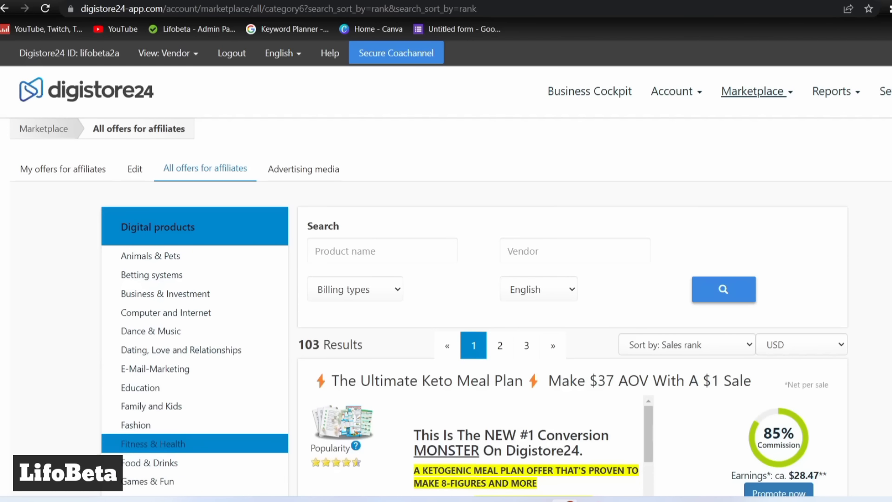
scroll(788, 302, down, 4)
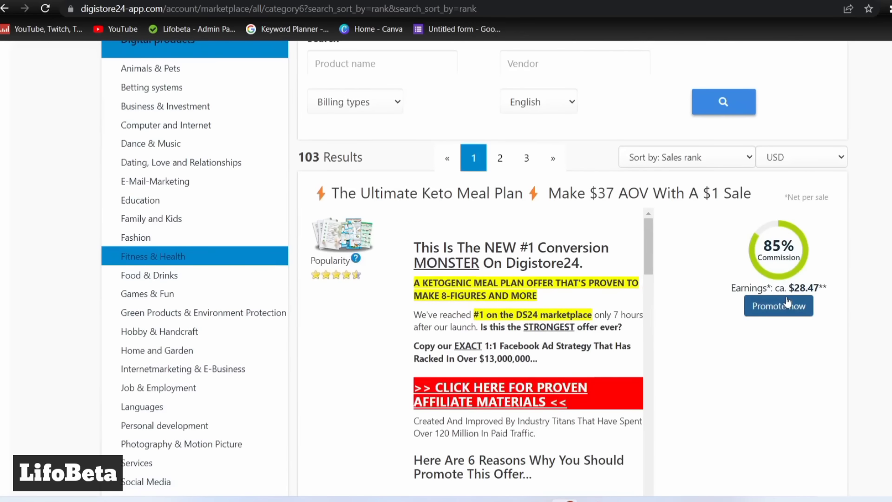
scroll(788, 302, down, 12)
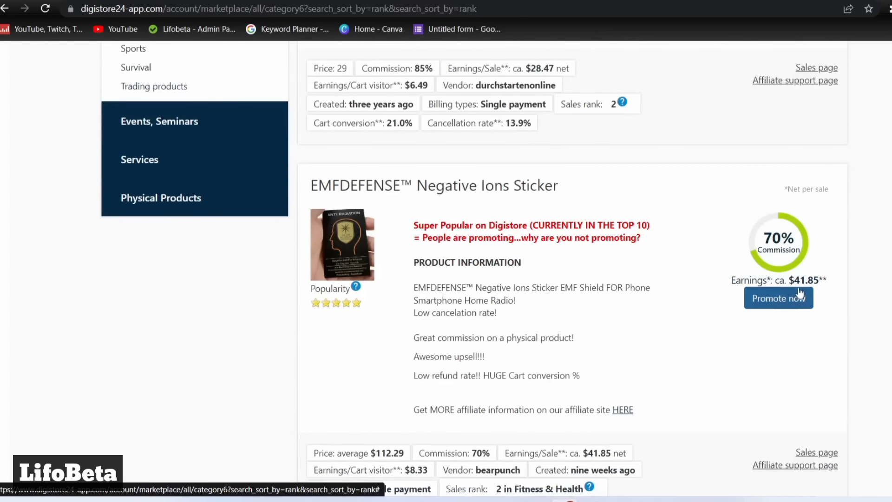
scroll(796, 315, down, 7)
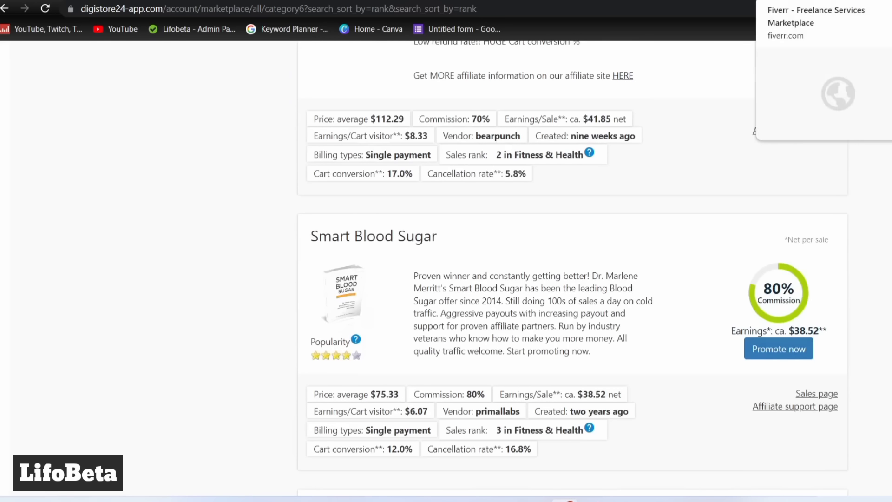
Switch to Fiverr, search for "logodesign" and look through the offered services.
click(790, 0)
drag(138, 4, 100, 6)
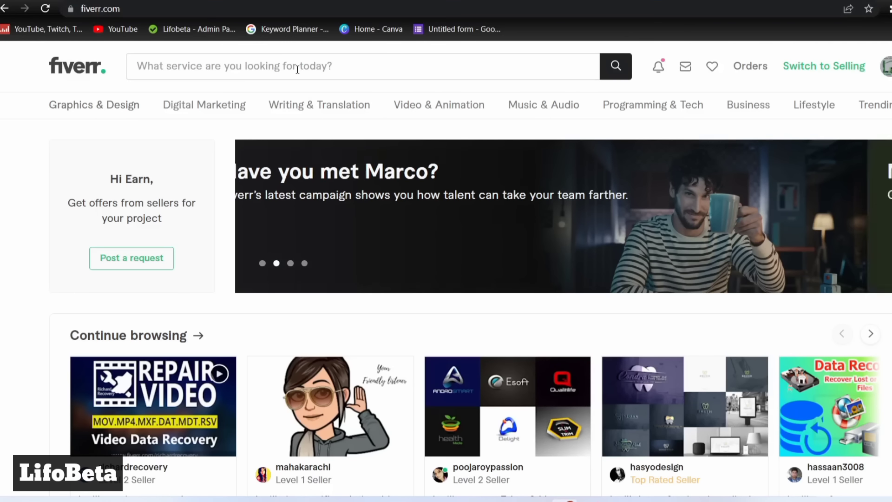
click(297, 70)
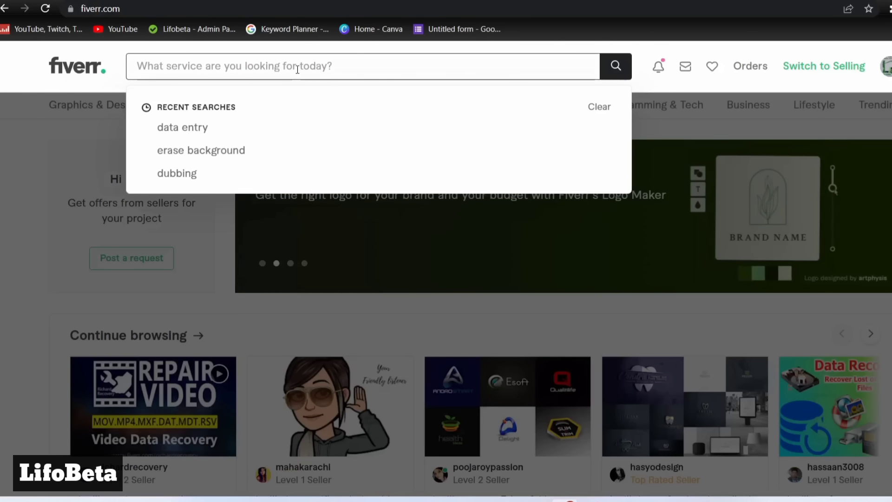
text(logodesign)
key(Return)
scroll(429, 204, down, 5)
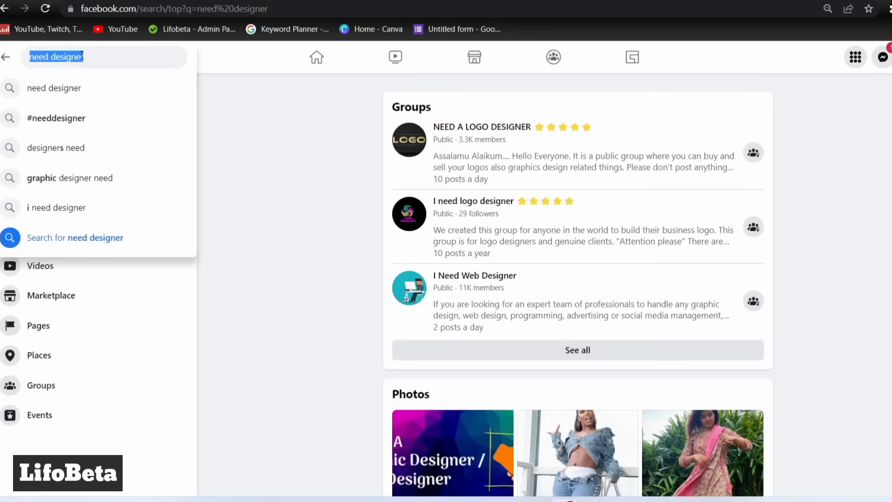
Replace the Facebook search term with "need logo designer" and run the search.
key(BackSpace)
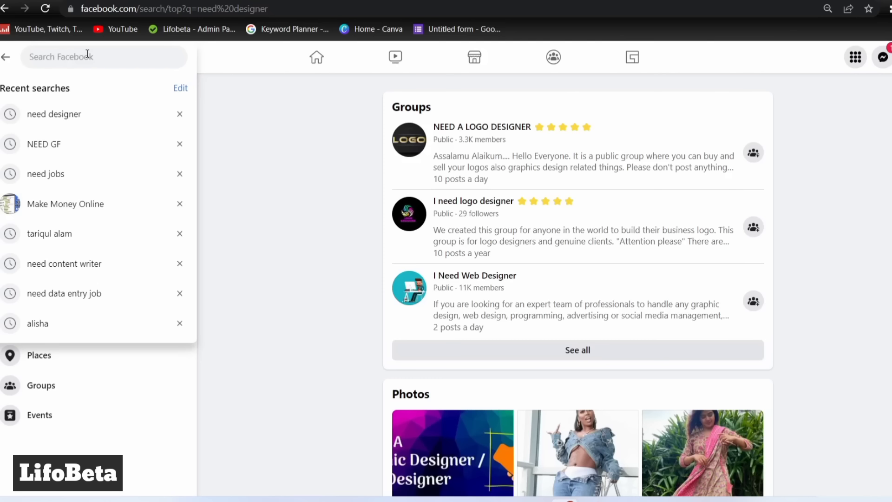
text(need )
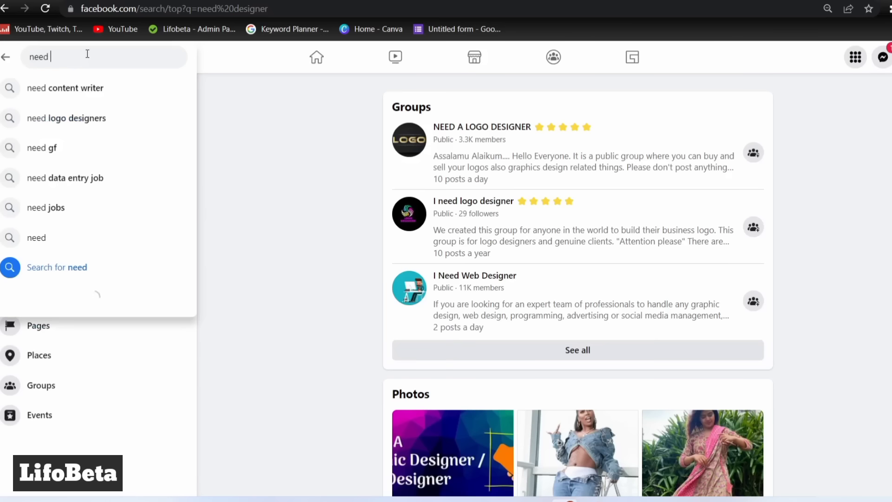
text(logo de)
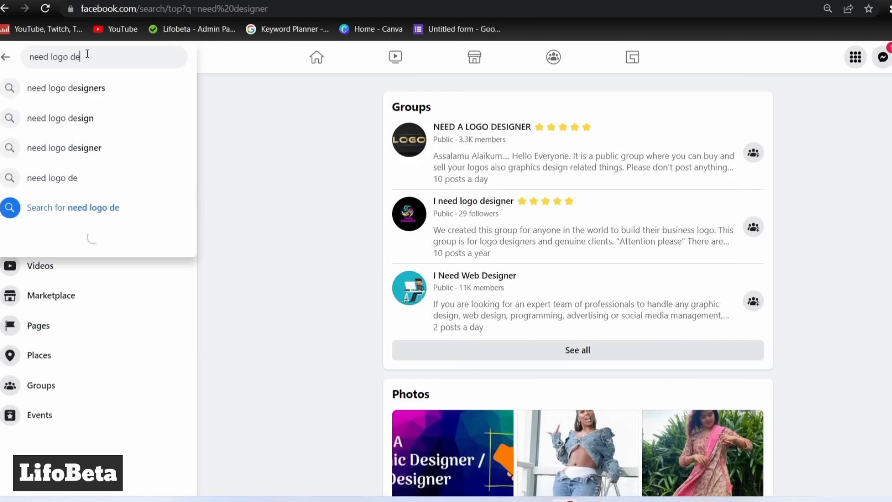
text(signer)
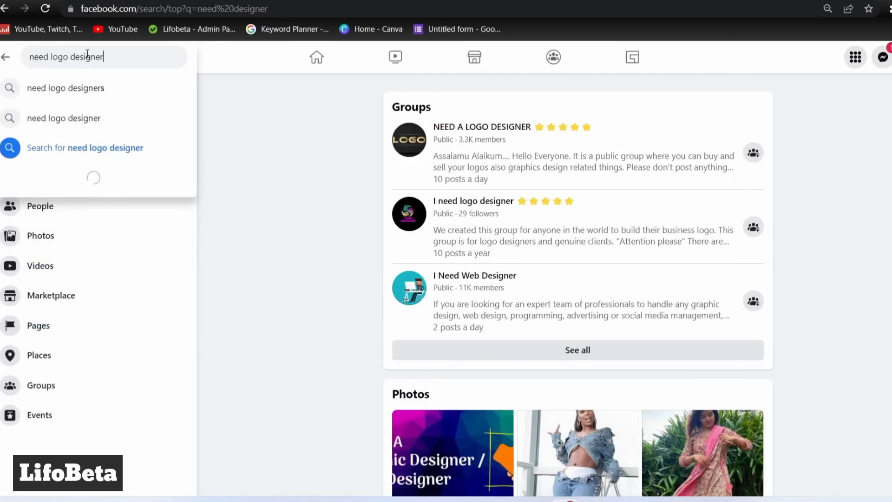
key(Return)
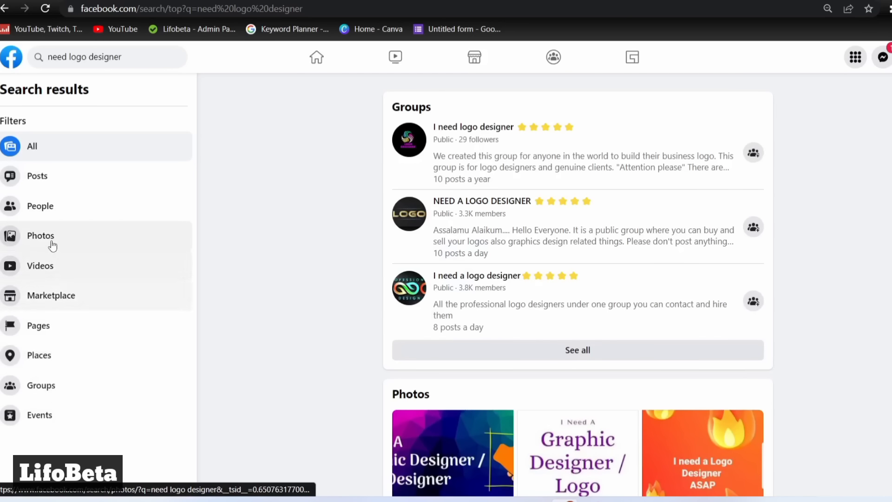
Filter the Facebook search results for "need logo designer" to show only posts.
click(45, 184)
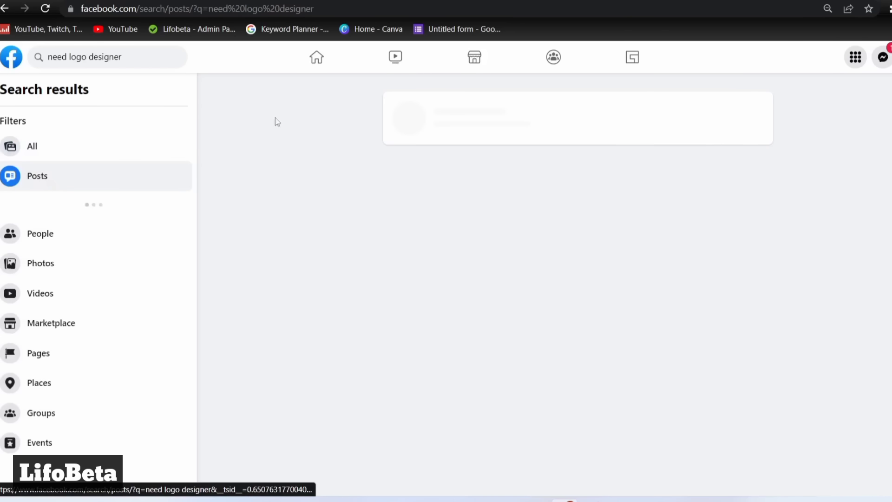
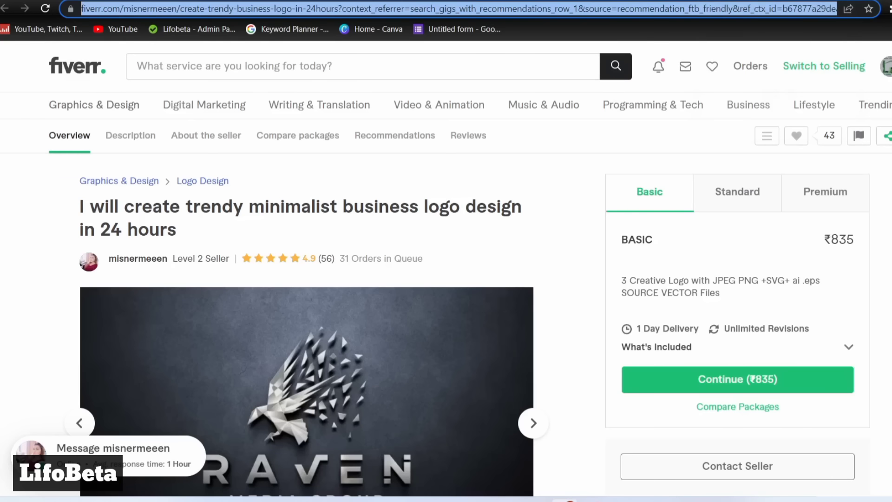
Copy the Fiverr logo gig's title into the heading beside the Raven image on the getpaid24 site, removing the trailing blank line.
drag(70, 206, 191, 238)
key(ctrl+c)
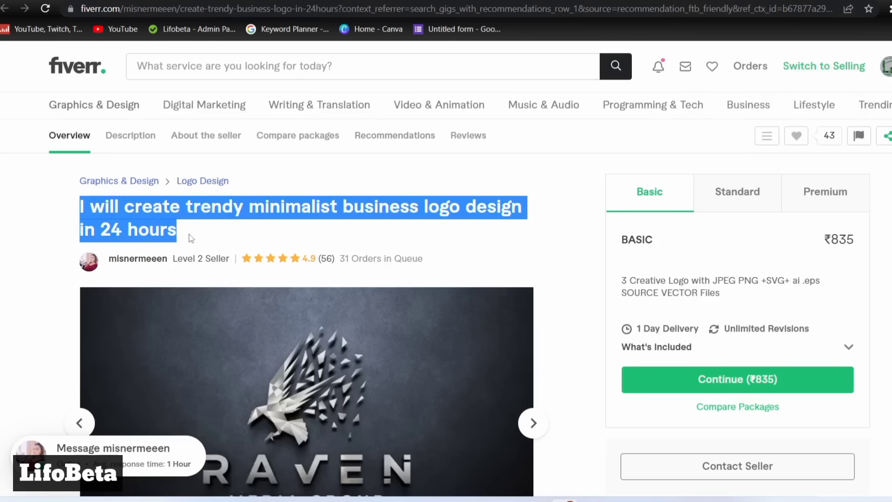
click(519, 2)
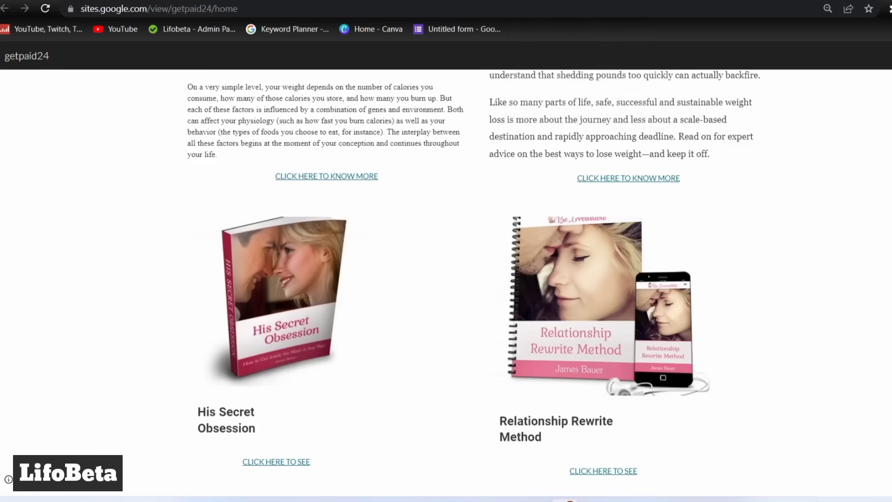
scroll(515, 349, up, 10)
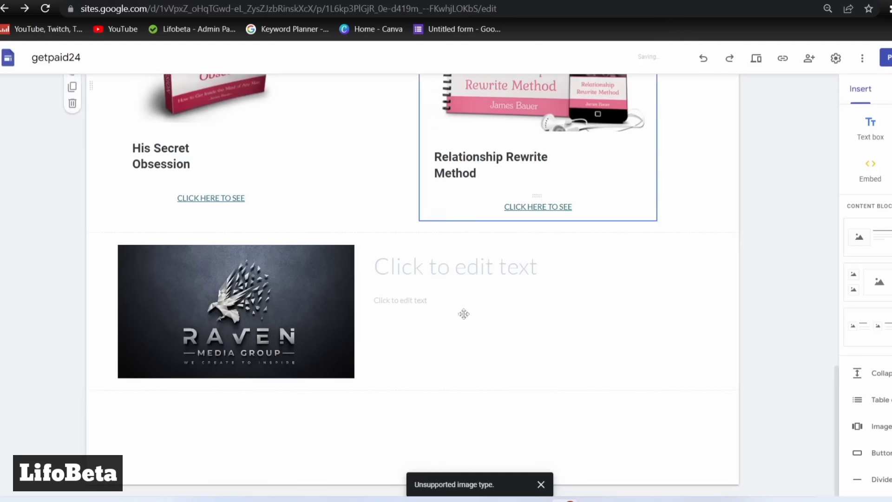
click(450, 267)
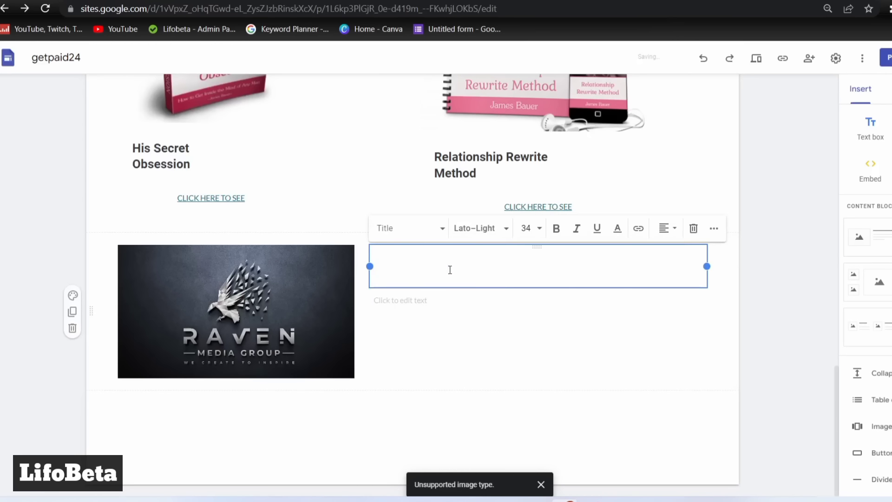
key(ctrl+v)
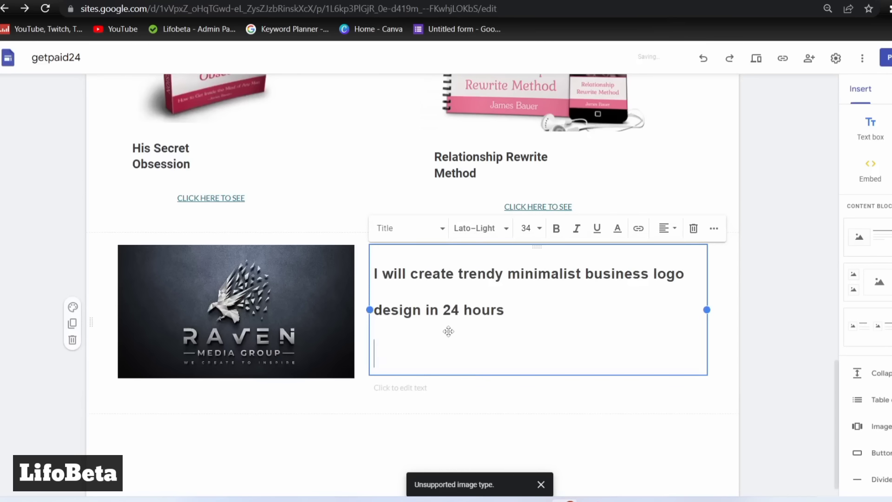
key(BackSpace)
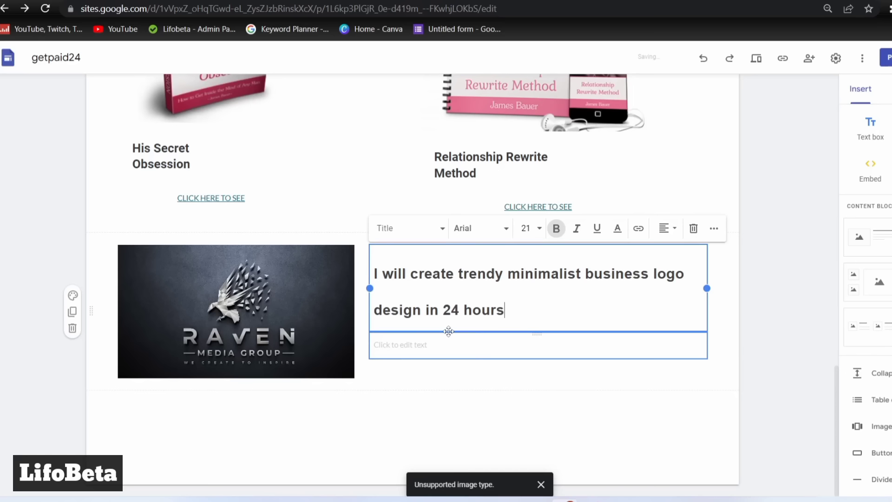
click(759, 368)
Copy the full "About This Gig" description from the Fiverr gig into the text box below the new heading in Google Sites.
key(ctrl+Tab)
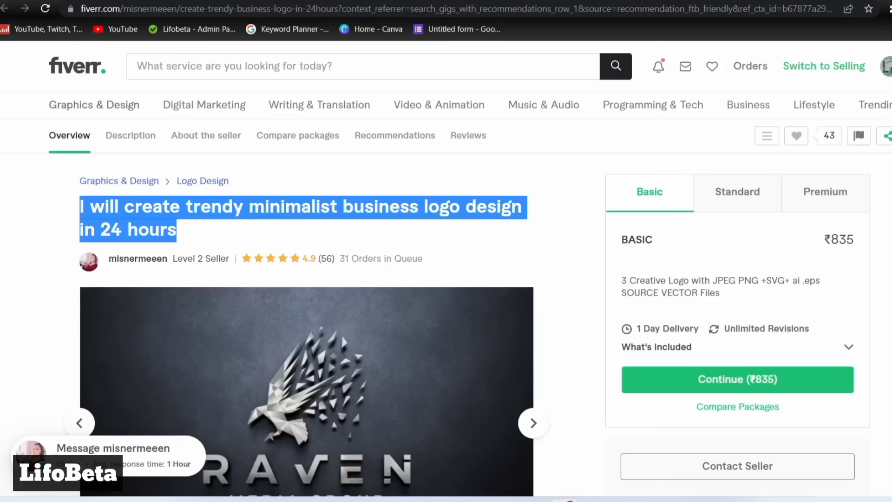
scroll(578, 201, down, 5)
scroll(578, 201, down, 5)
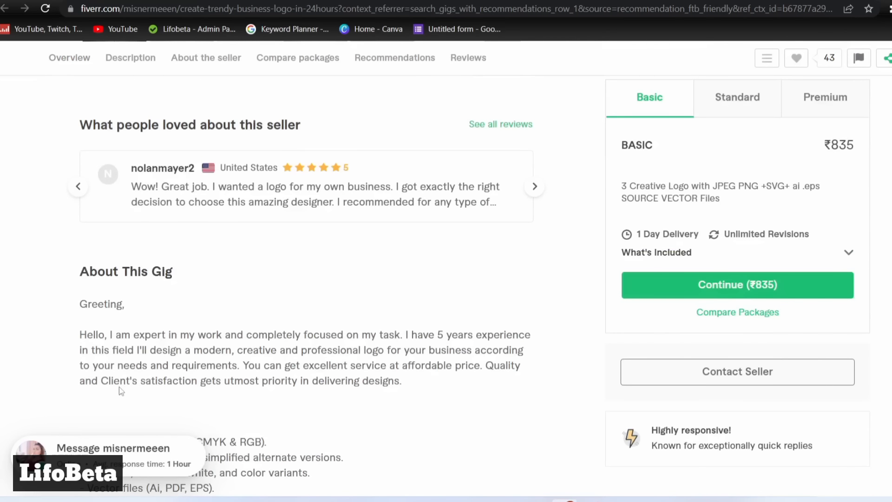
scroll(119, 390, down, 2)
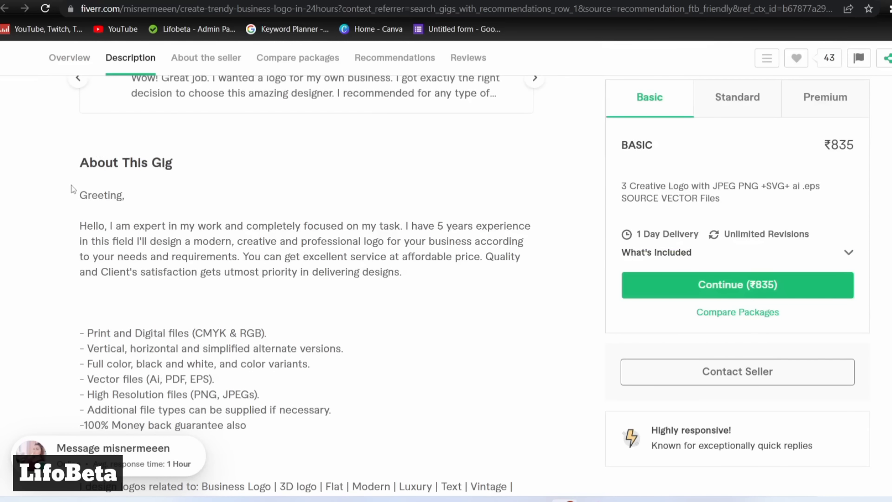
drag(75, 163, 302, 344)
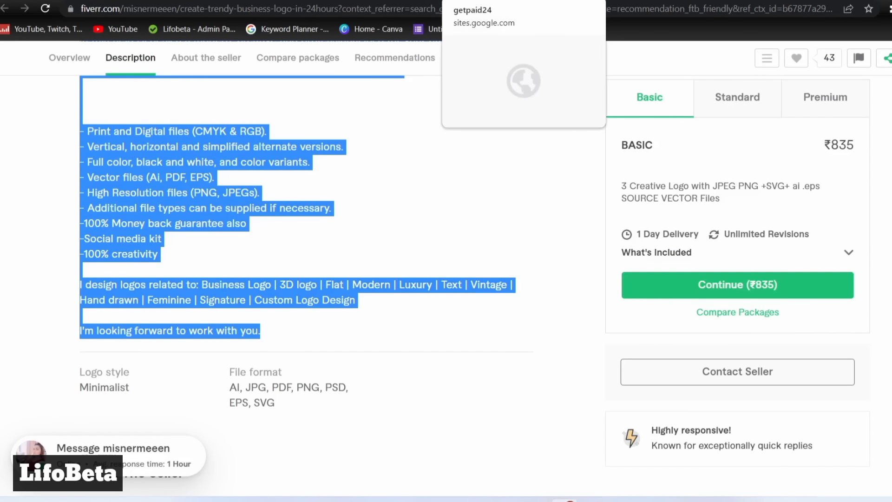
click(483, 1)
click(493, 257)
click(495, 342)
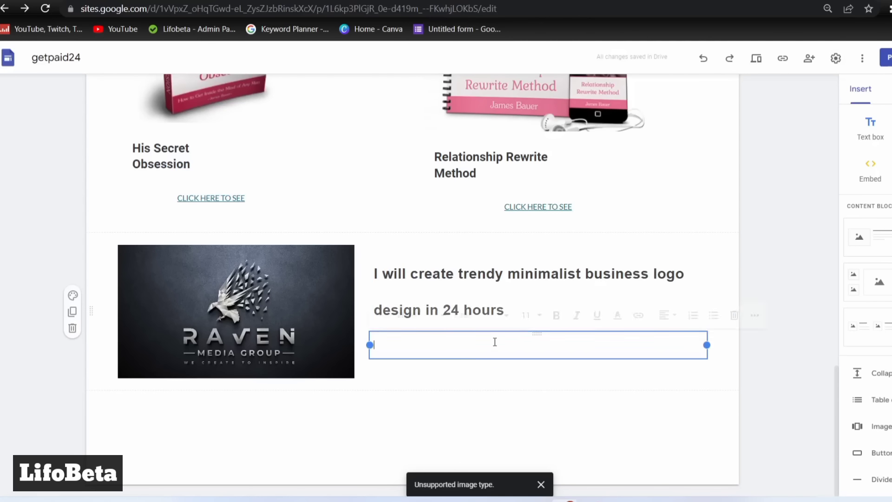
text(About This Gig Greeting,  Hello, I am expert in my work and completely focused on my task. I have 5 years experience in this field I'll design a modern, creative and professional logo for your business according to your needs and requirements. You can get excellent service at affordable price. Quality and Client's satisfaction gets utmost priority in delivering designs.    - Print and Digital files (CMYK & RGB). - Vertical, horizontal and simplified alternate versions. - Full color, black and white, and color variants. - Vector files (Ai, PDF, EPS). - High Resolution files (PNG, JPEGs). - Additional file types can be supplied if necessary. -100% Money back guarantee also -Social media kit -100% creativity  I design logos related to: Business Logo | 3D logo | Flat | Modern | Luxury | Text | Vintage | Hand drawn | Feminine | Signature | Custom Logo Design  I'm looking forward to work with you.)
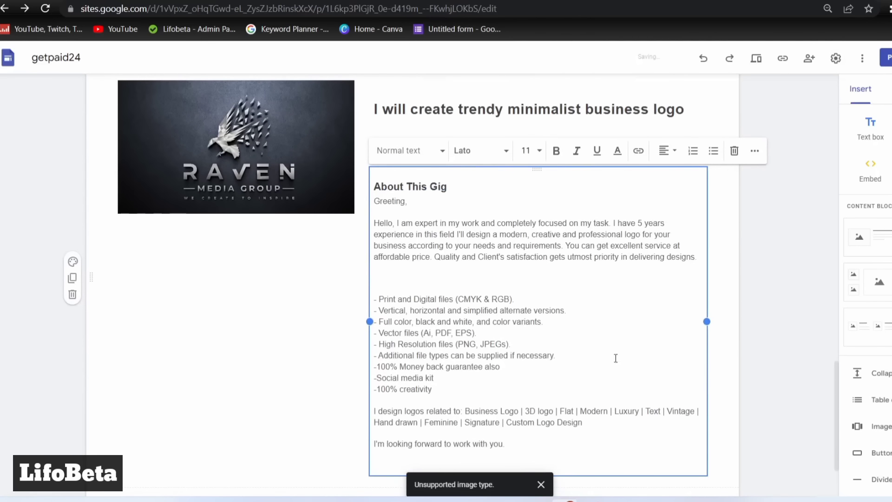
scroll(757, 372, up, 3)
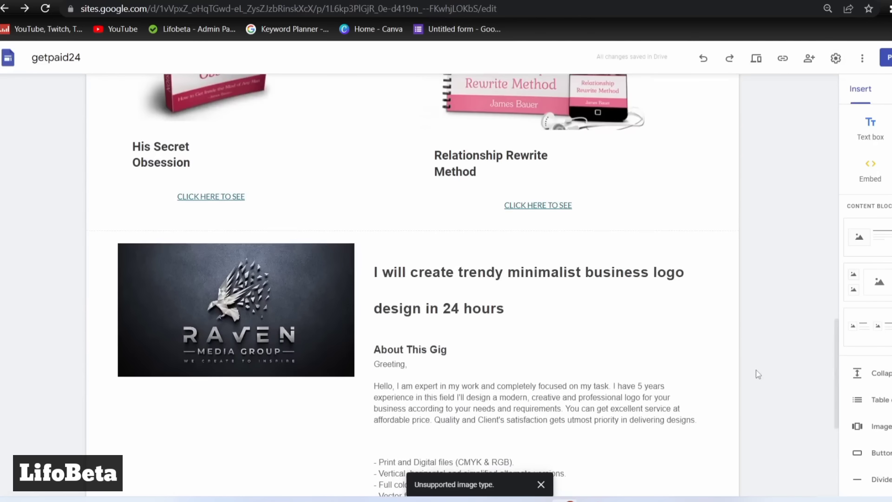
drag(692, 271, 513, 305)
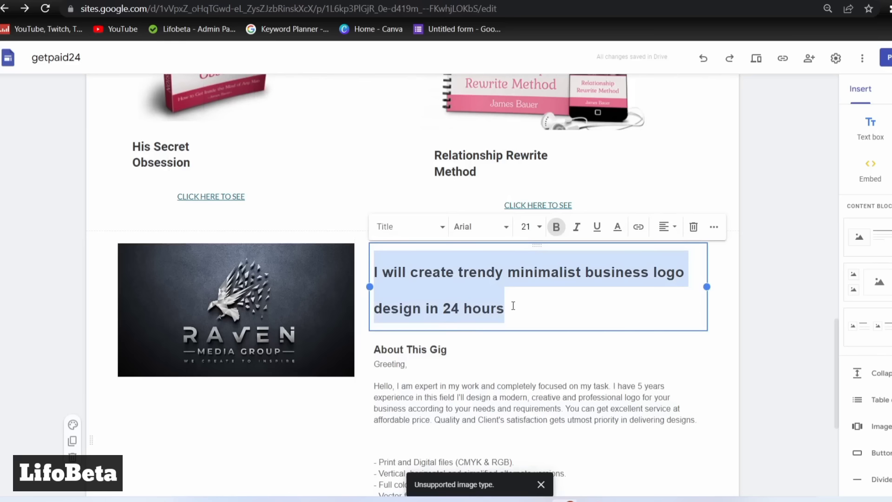
click(637, 227)
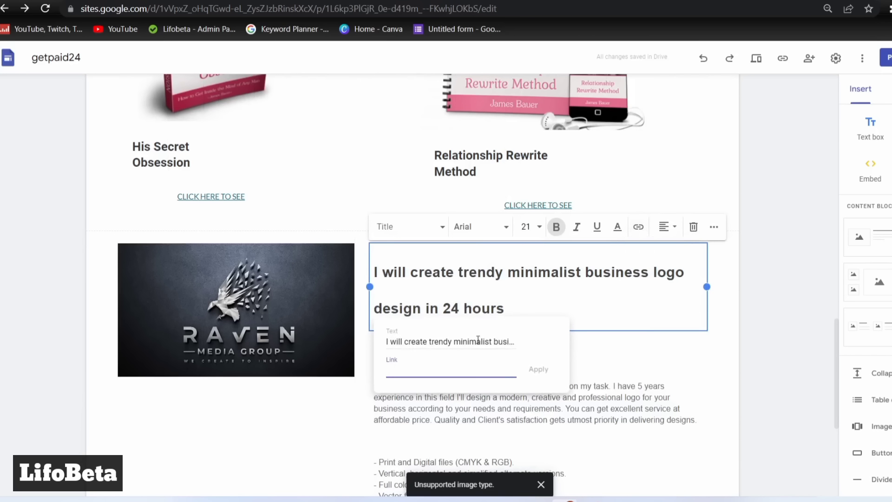
text(https://shrinke.me/COUMZ)
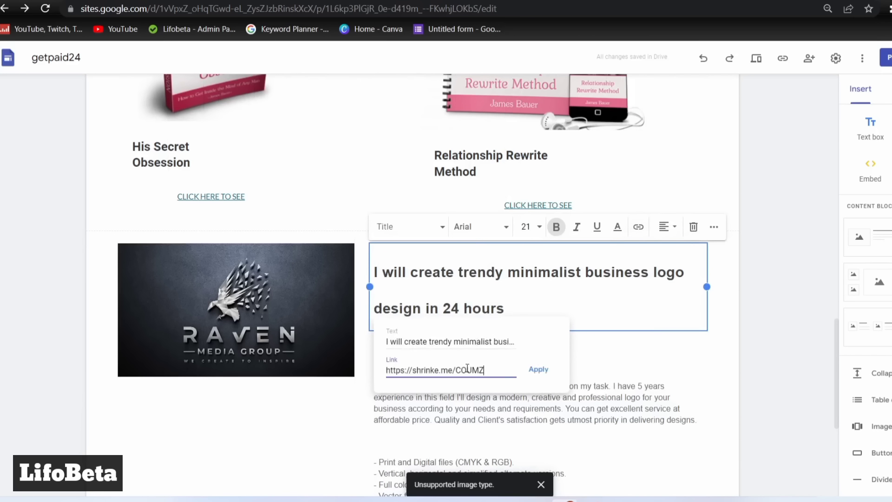
click(535, 371)
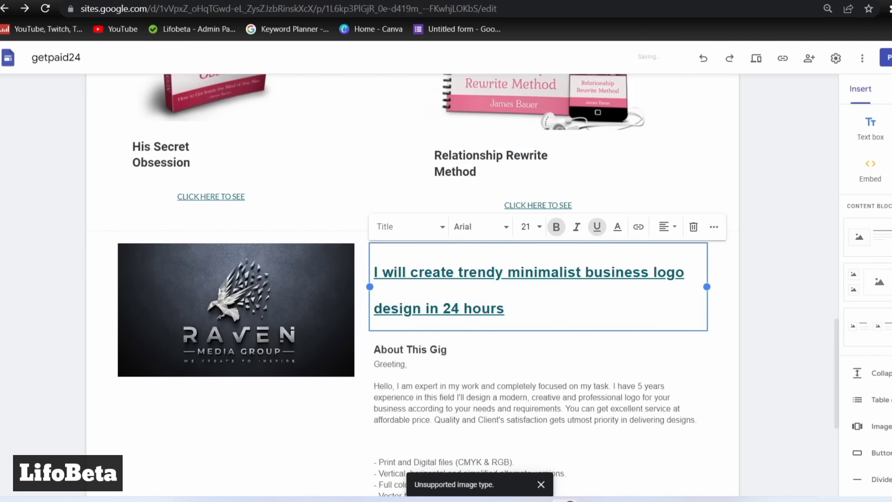
key(ctrl+Tab)
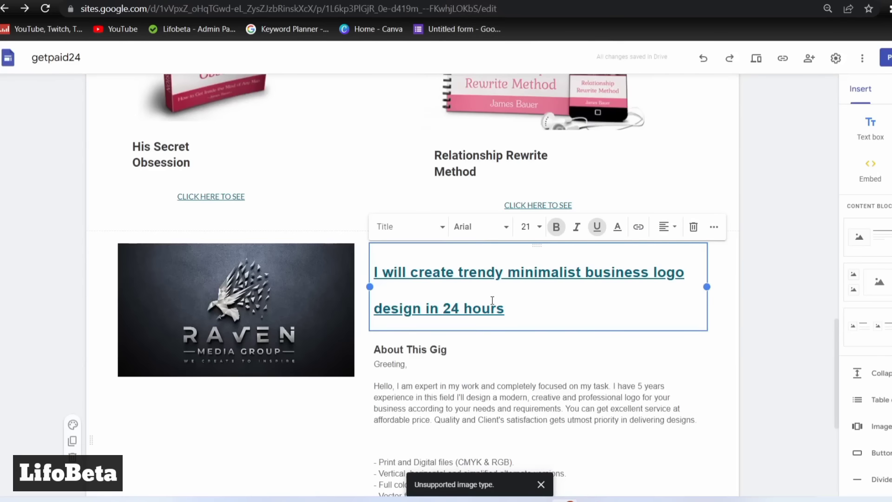
Add the line "click here to see more" at the end of the logo gig's description.
scroll(293, 428, down, 3)
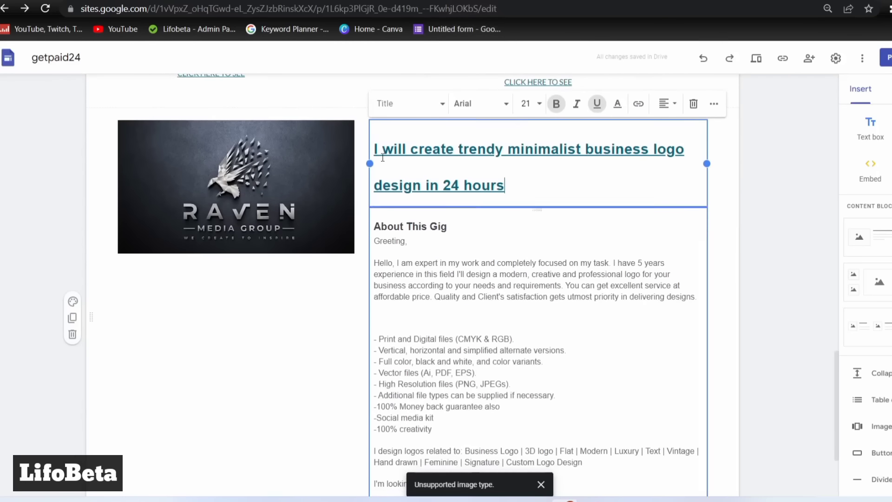
click(294, 428)
scroll(291, 426, down, 3)
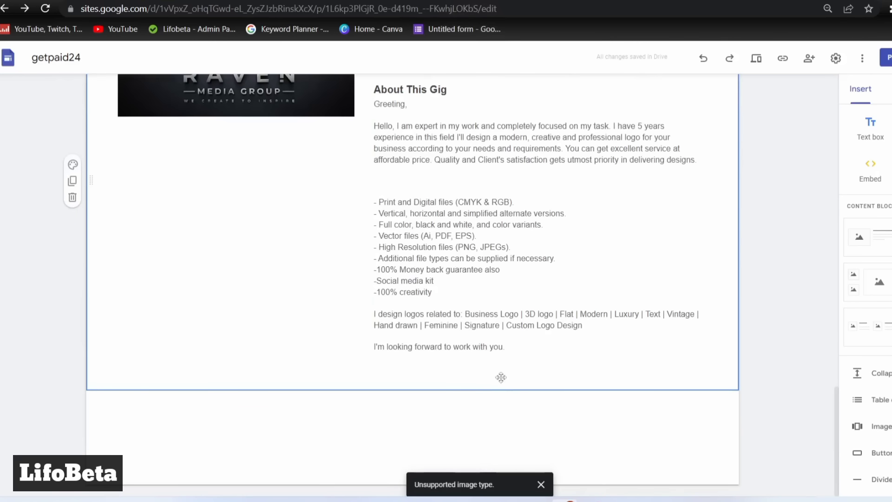
click(486, 364)
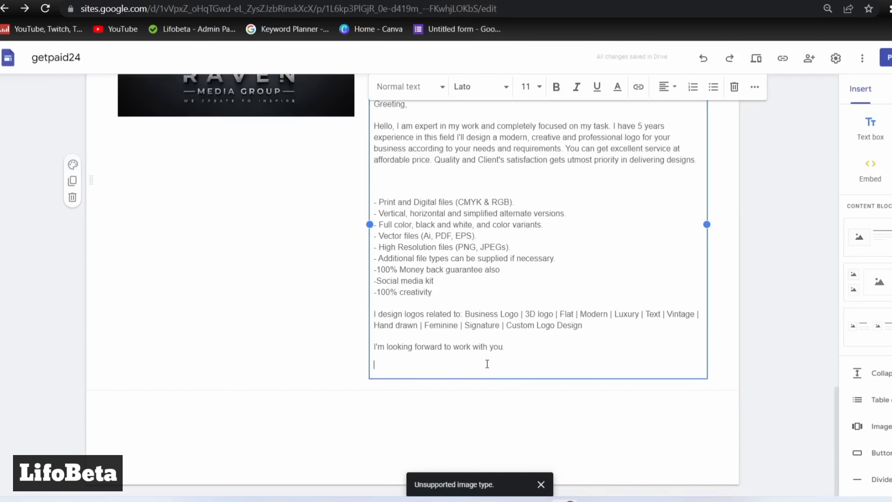
text(d)
text(lick here to see more)
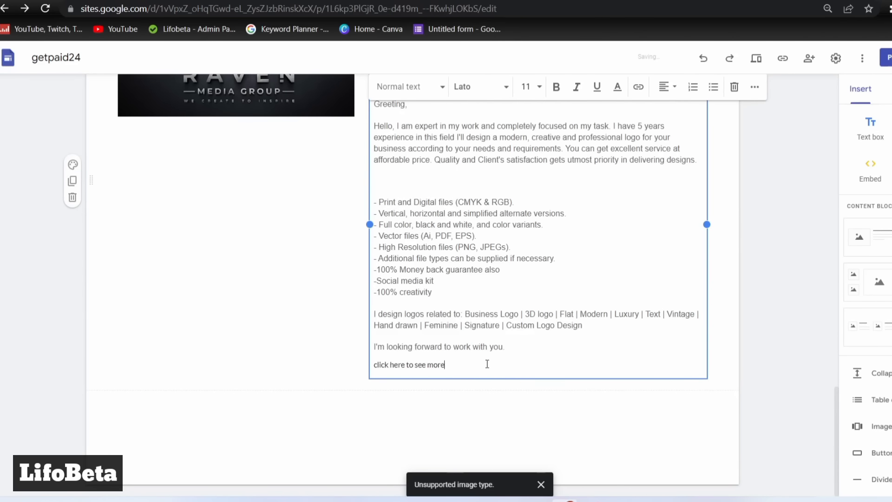
drag(487, 364, 372, 365)
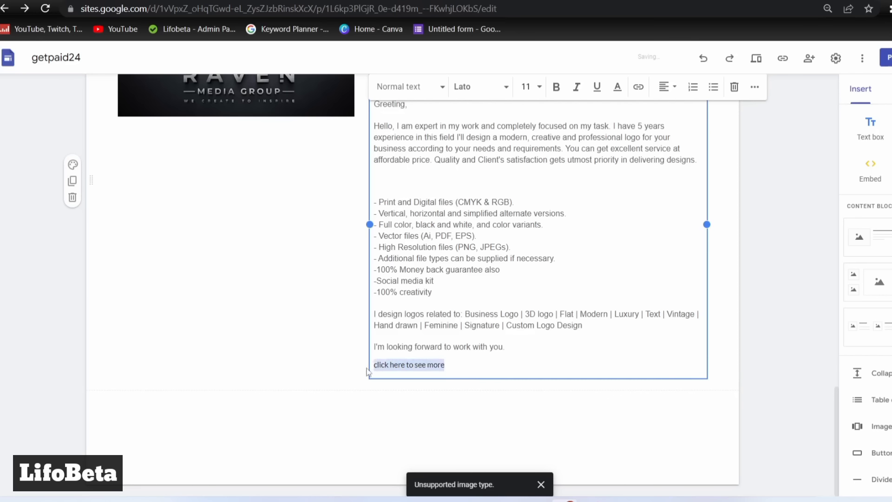
click(638, 87)
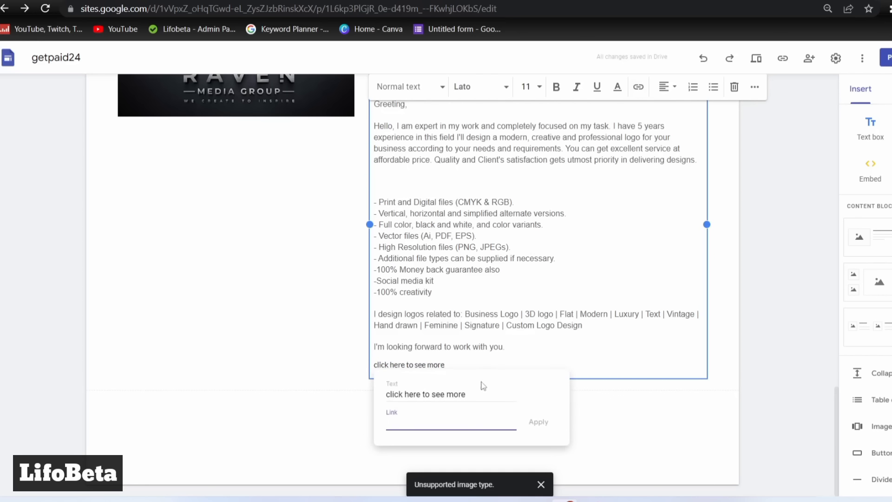
text(https://shrinke.me/COUMZ)
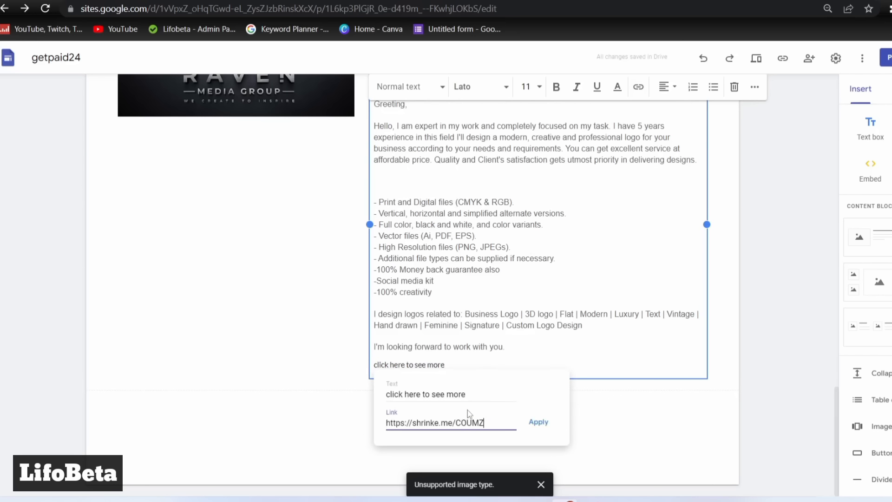
click(538, 423)
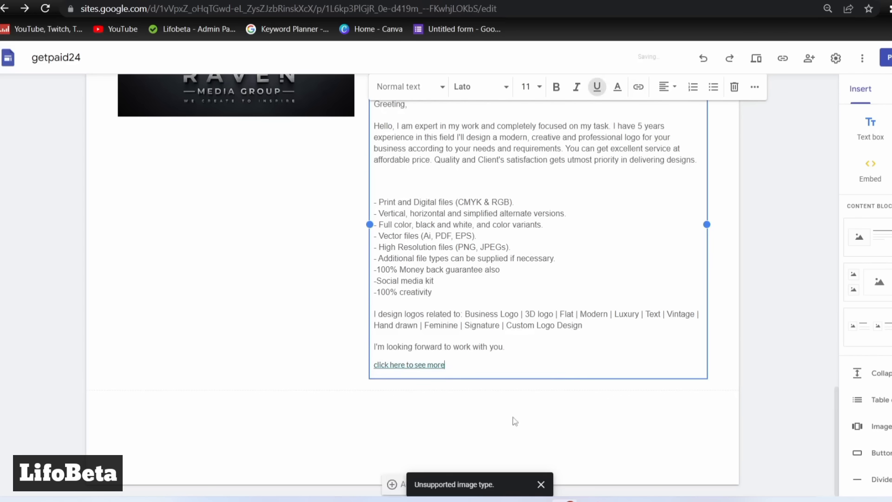
click(431, 396)
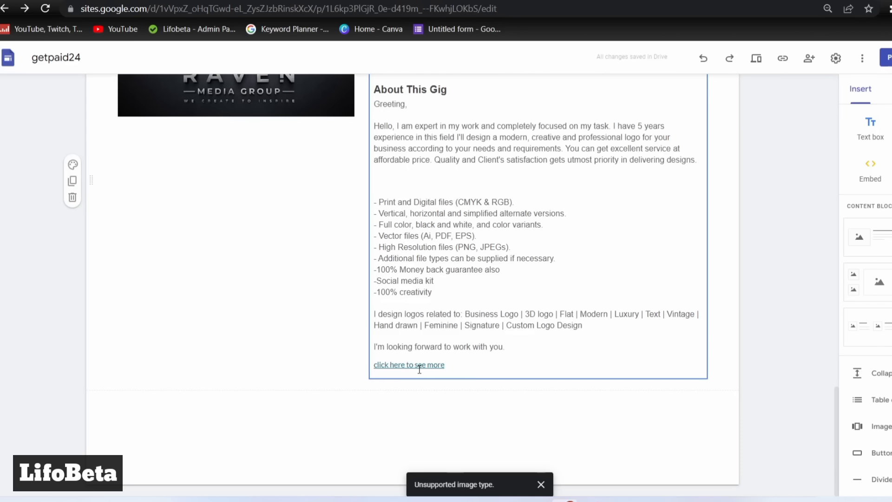
Switch to ShrinkMe.io, read through the Withdraw Funds page and go to the site's home page.
click(554, 2)
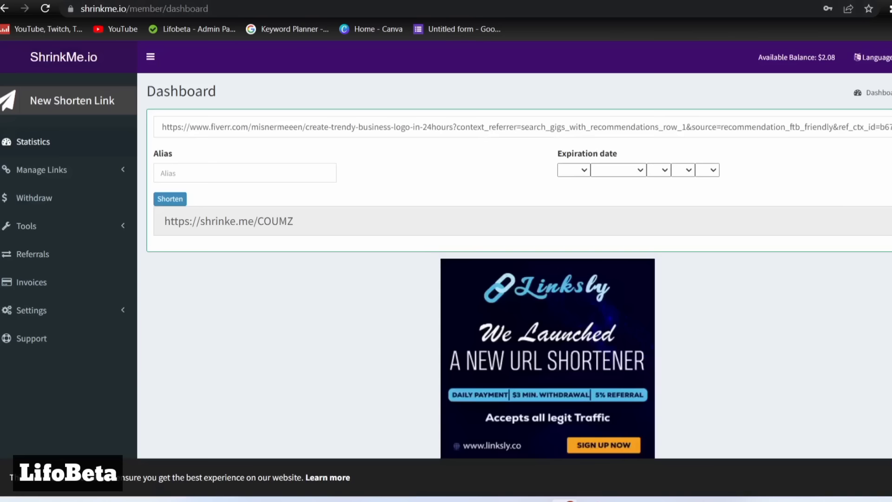
click(61, 198)
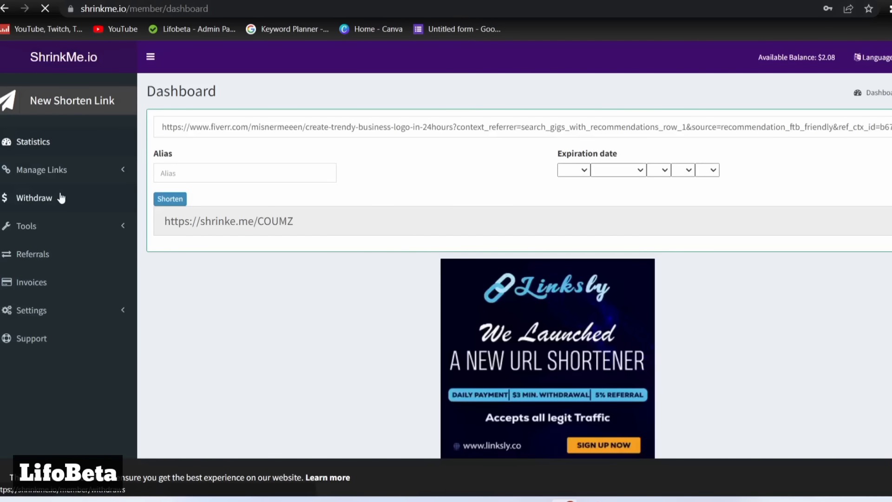
scroll(225, 194, down, 4)
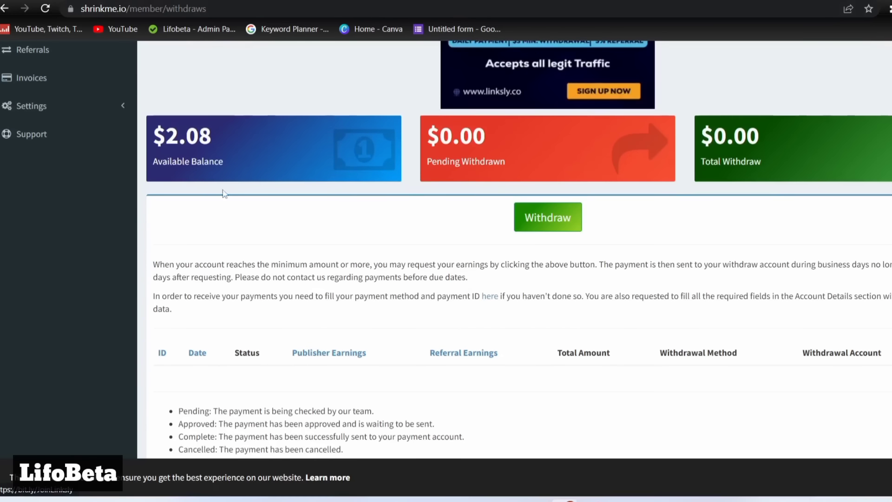
scroll(487, 278, down, 2)
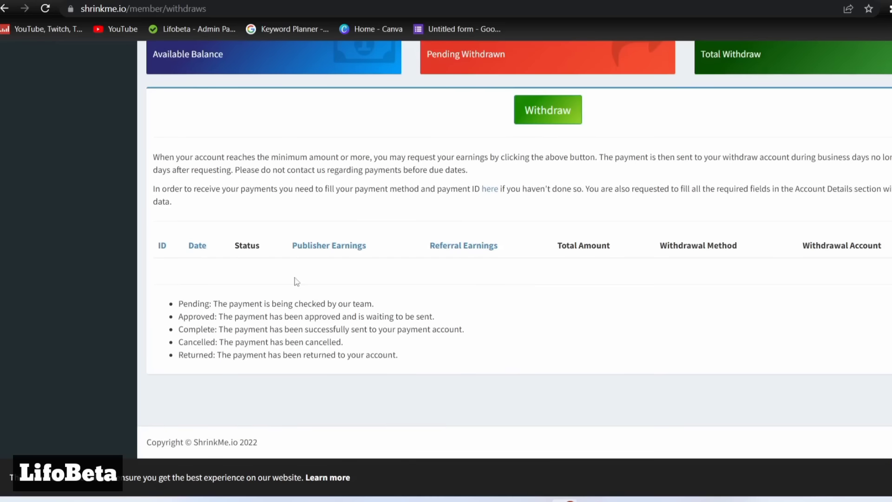
scroll(516, 243, up, 7)
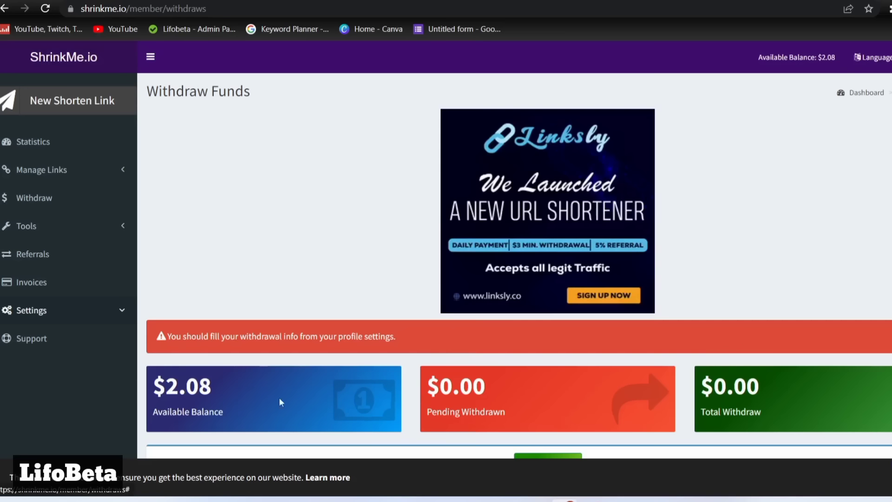
click(90, 60)
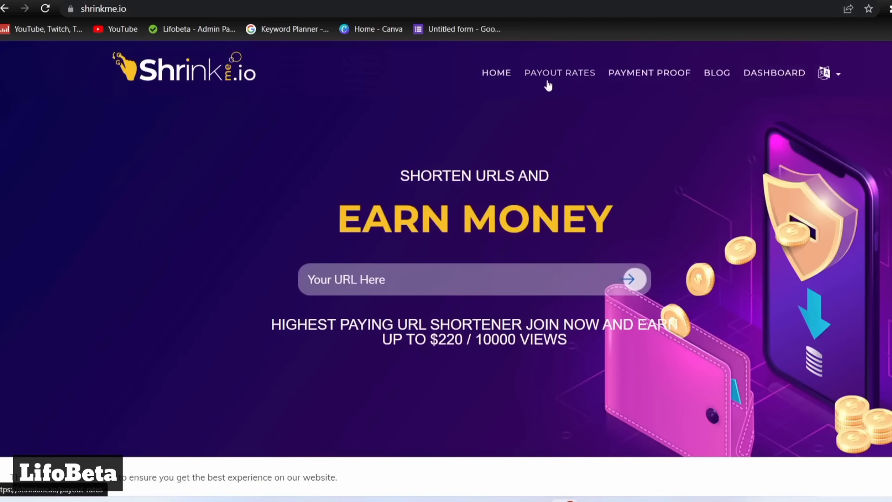
Open ShrinkMe.io's payout rates page and examine the earnings per 1000 views by country, including India's rate.
click(548, 85)
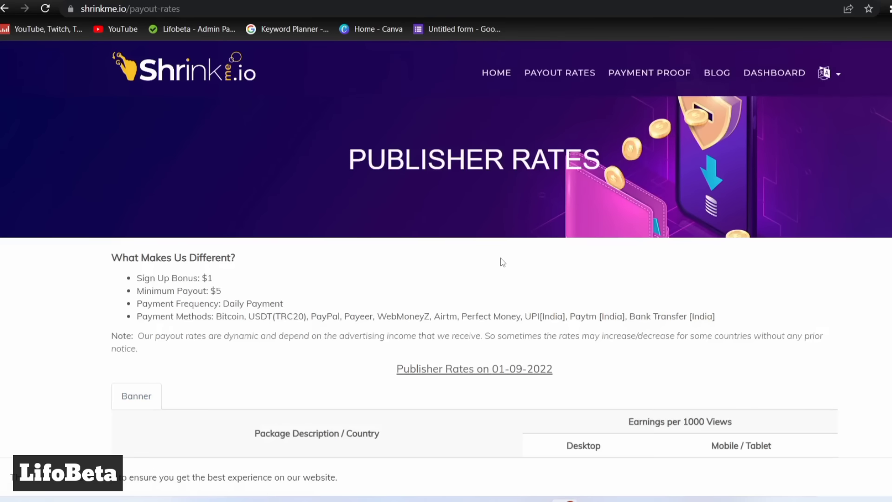
scroll(501, 261, down, 10)
scroll(502, 262, up, 1)
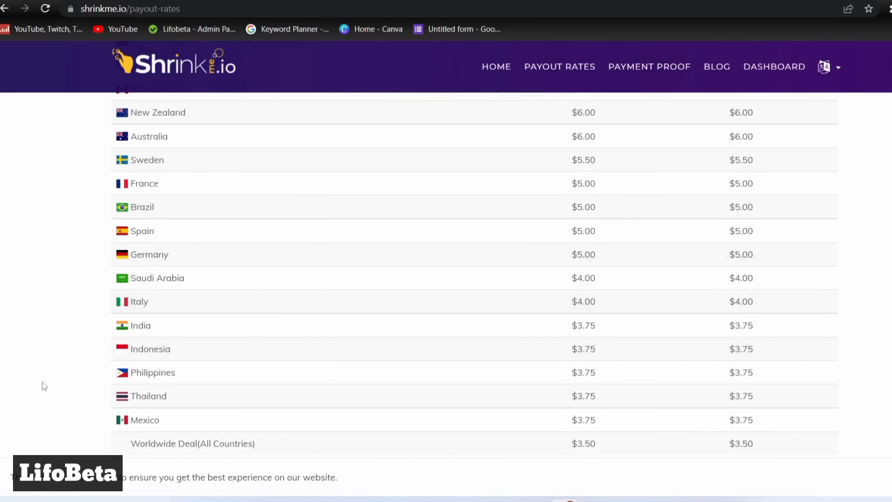
drag(107, 331, 168, 330)
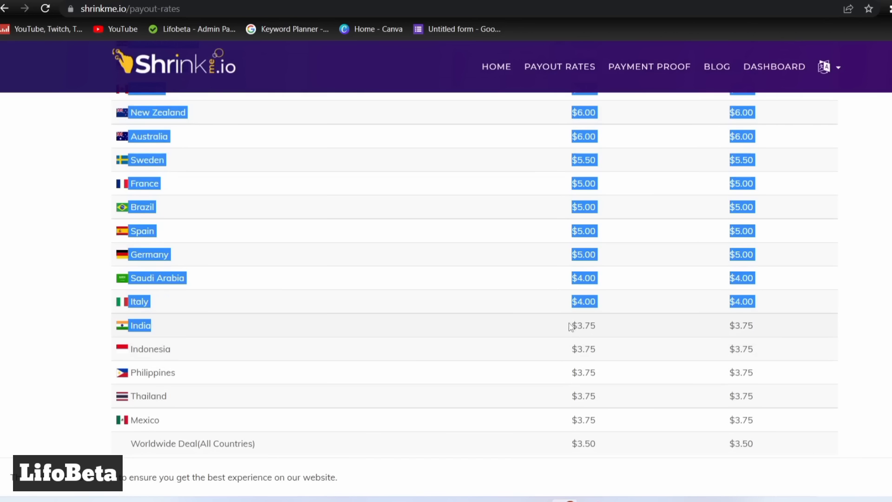
drag(571, 327, 608, 327)
scroll(677, 359, down, 3)
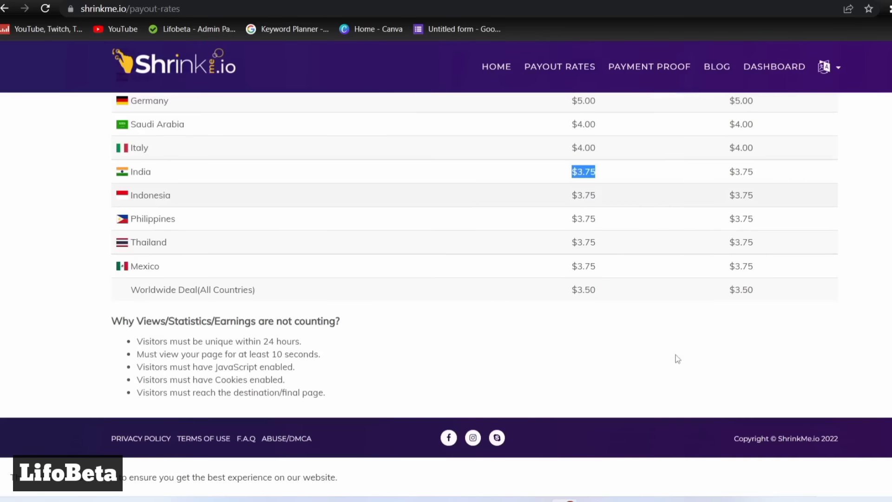
scroll(676, 354, up, 10)
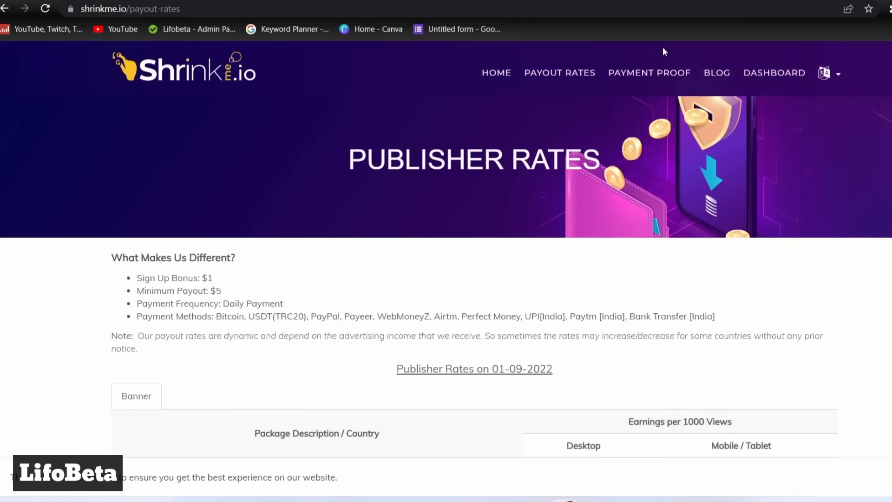
Open ShrinkMe.io's payment proof page and look through the recent payouts and the payment screenshots.
click(664, 76)
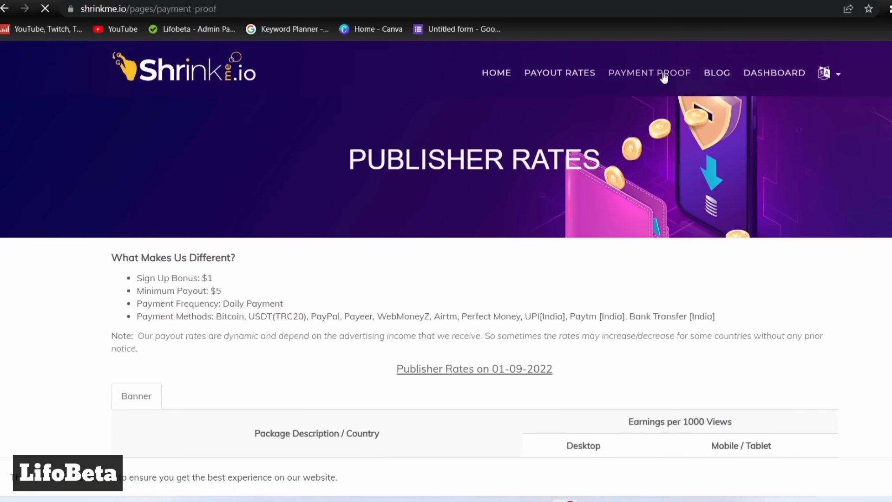
scroll(533, 324, down, 10)
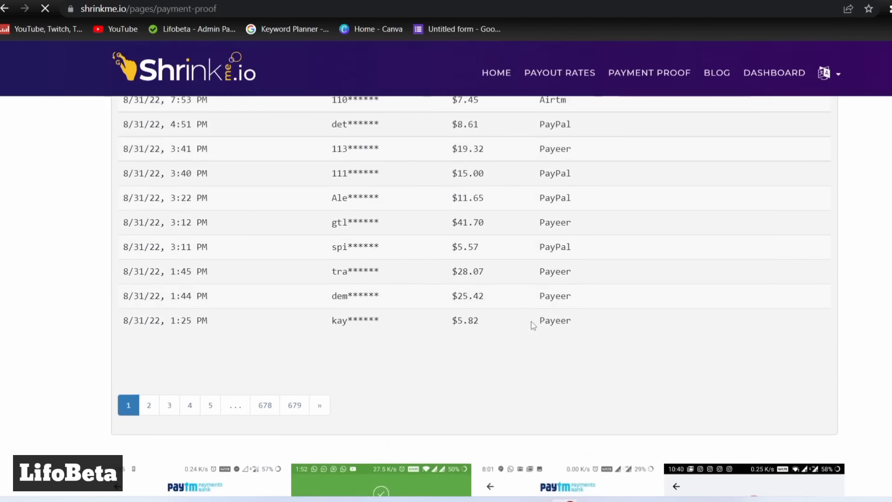
scroll(533, 324, down, 7)
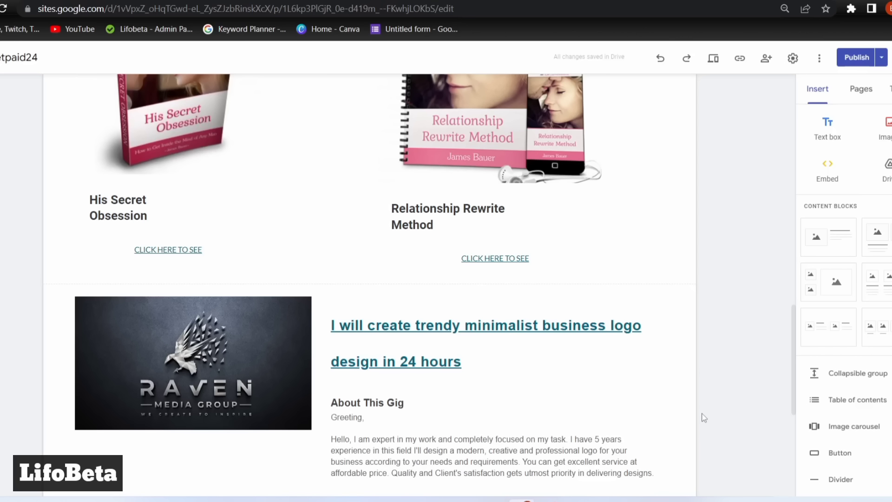
Switch to the getpaid24 site in Google Sites, open its publish review and copy the page's address.
scroll(461, 373, down, 3)
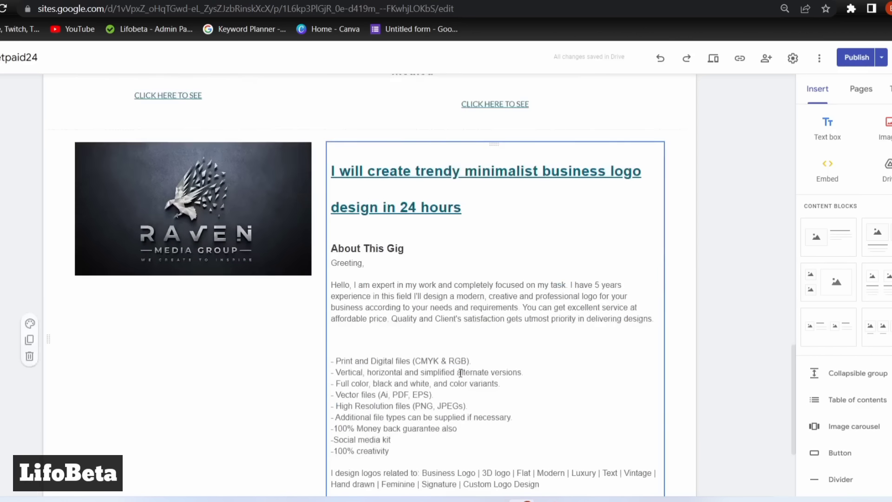
scroll(460, 373, up, 3)
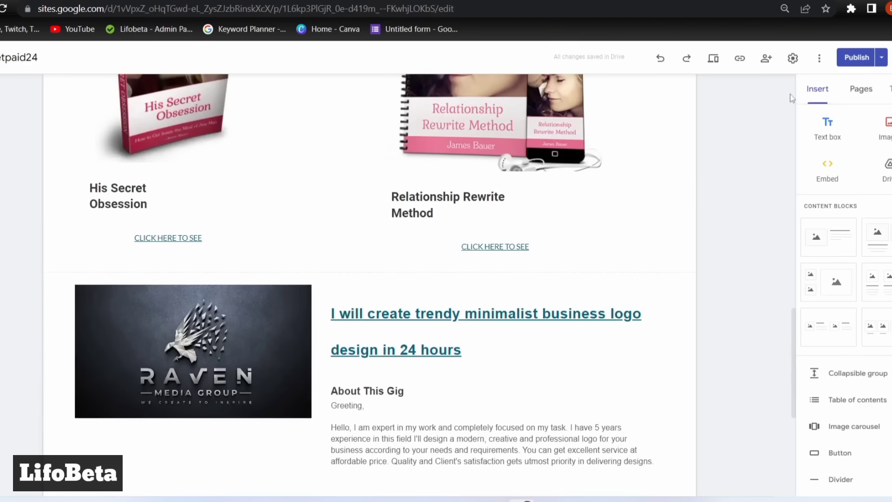
click(857, 57)
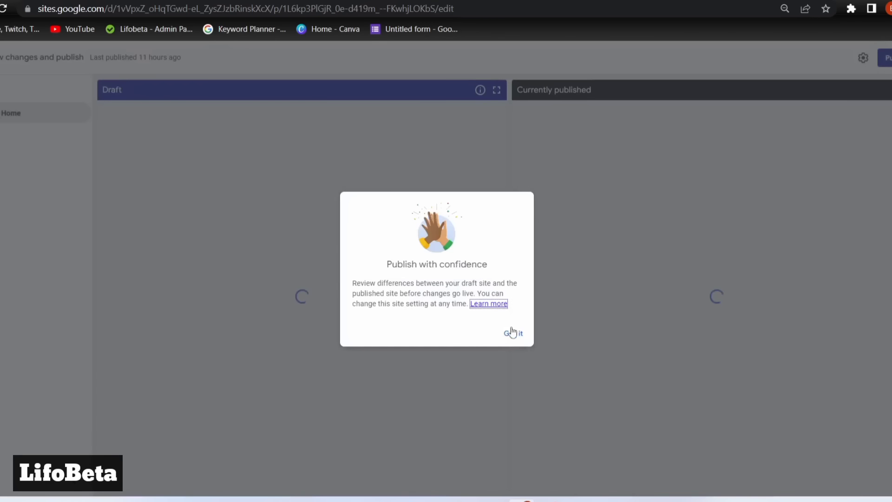
click(514, 332)
click(434, 7)
key(ctrl+c)
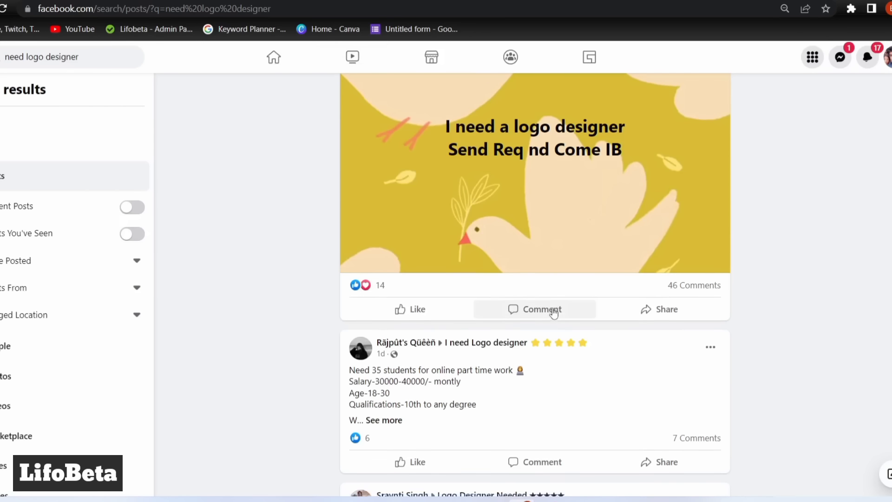
On Facebook, comment "logo designer ke liye is link pr click karen:" followed by the copied site link on the "I need a logo designer" post.
scroll(539, 251, down, 2)
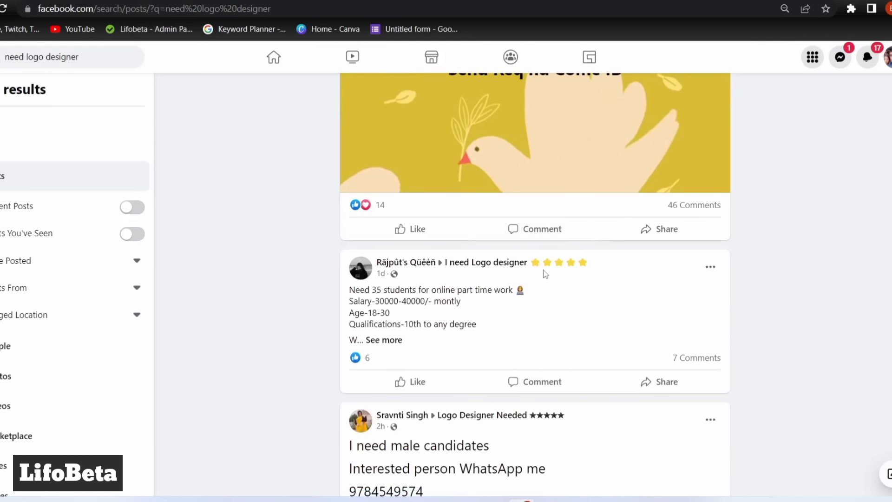
click(536, 237)
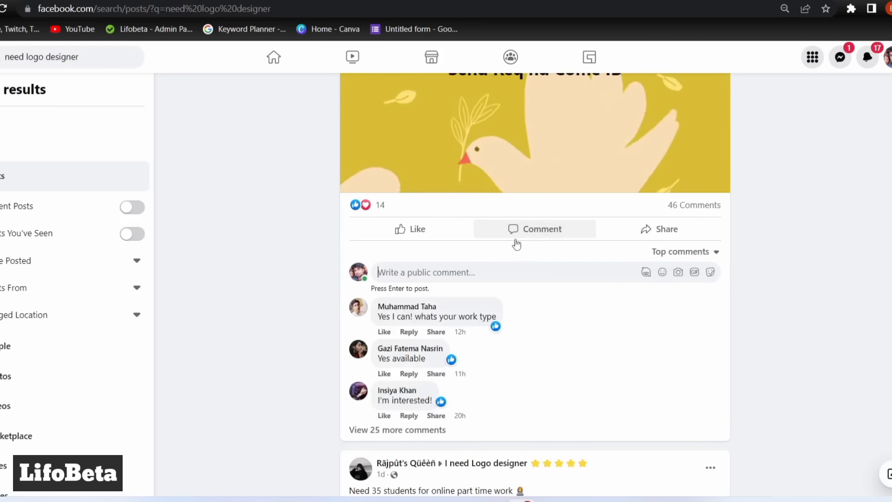
text(logo designer ke liye is link pr click karen:)
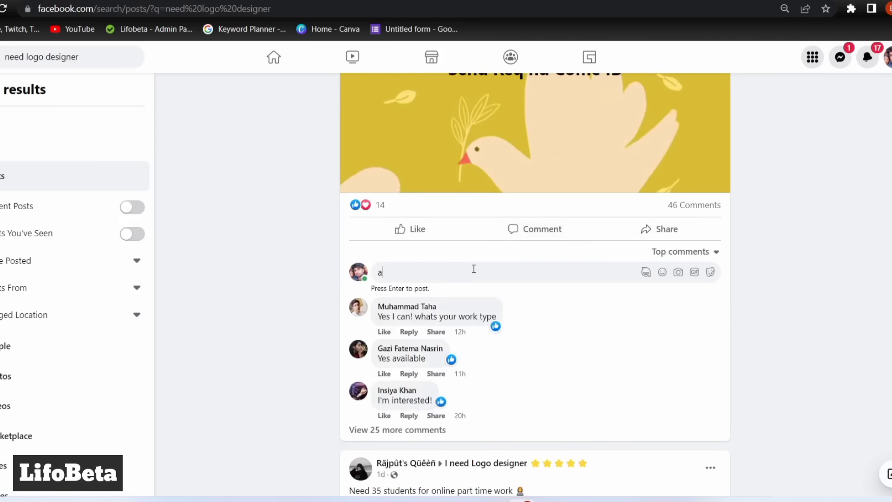
key(ctrl+v)
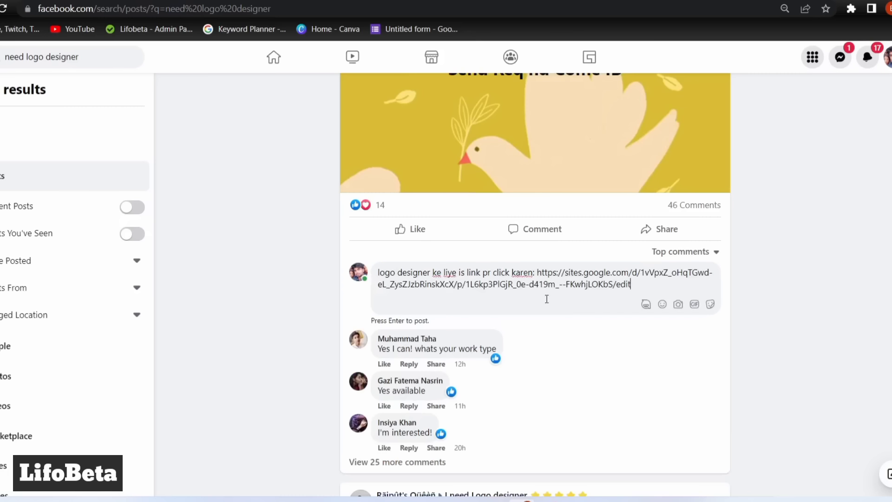
key(Return)
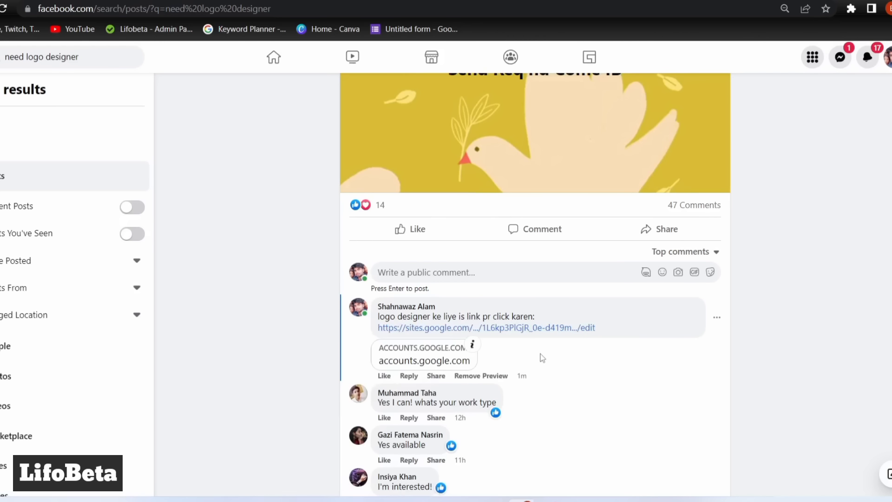
scroll(542, 357, up, 5)
click(95, 58)
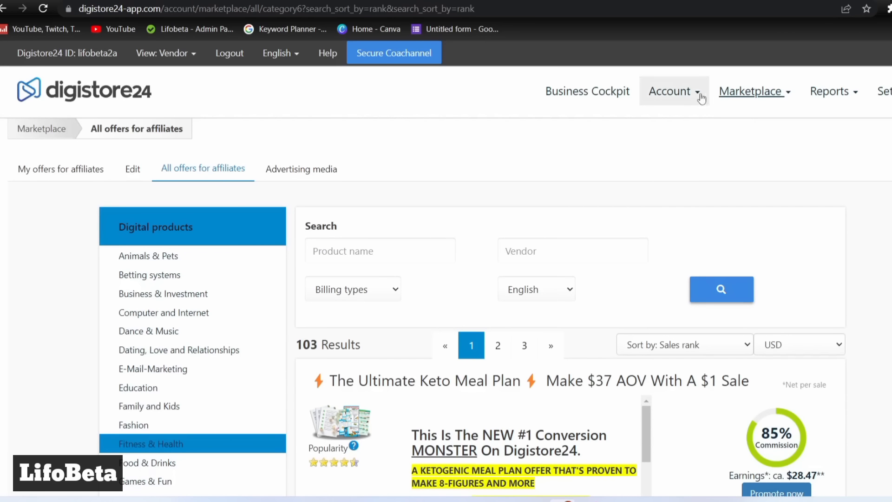
Switch to Digistore24, open the payout account settings and examine the payout schedule, threshold and currency options.
mouse_move(693, 94)
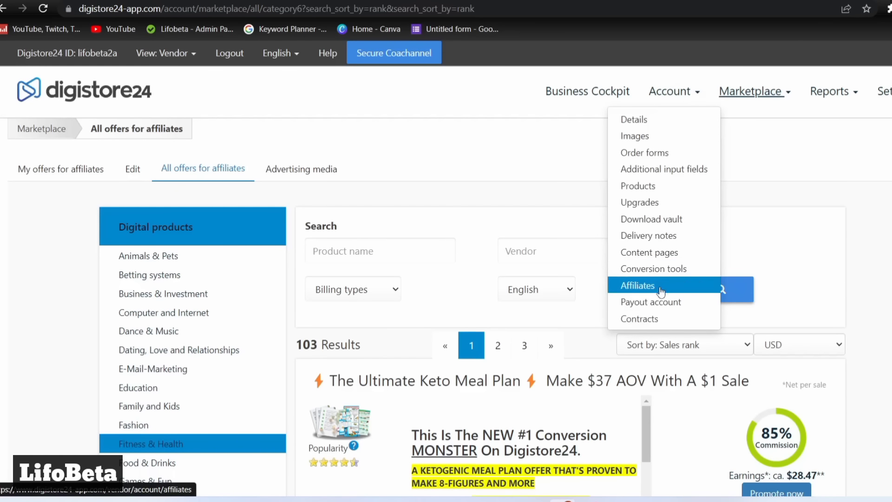
click(655, 303)
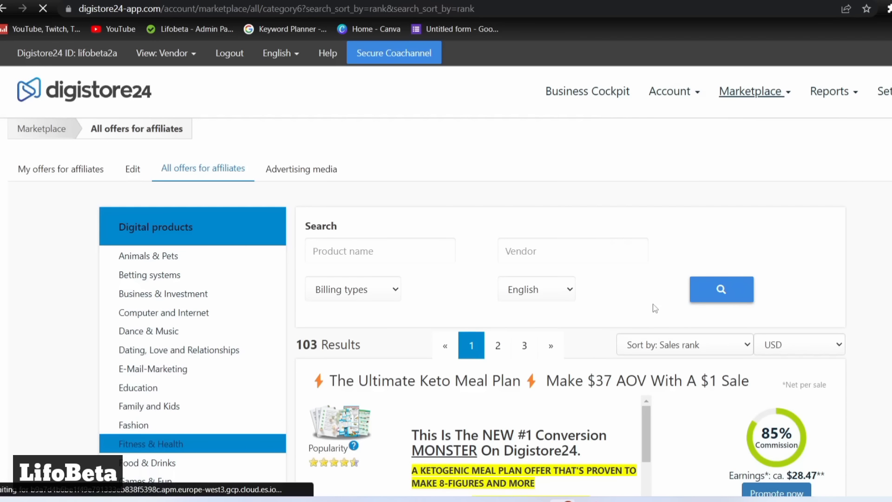
scroll(494, 259, down, 10)
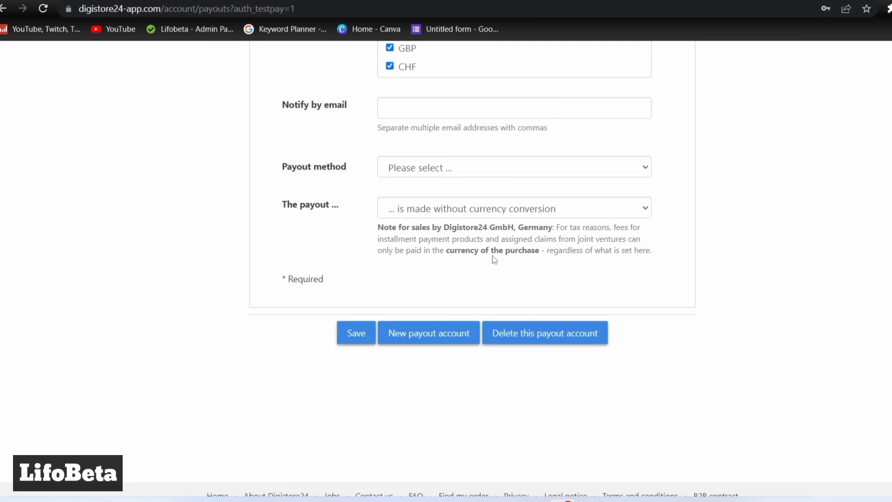
scroll(686, 239, up, 6)
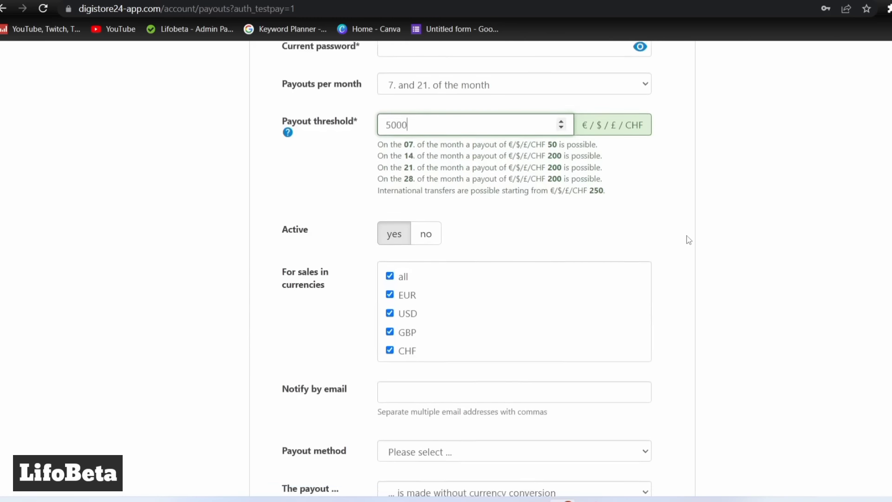
scroll(688, 240, down, 4)
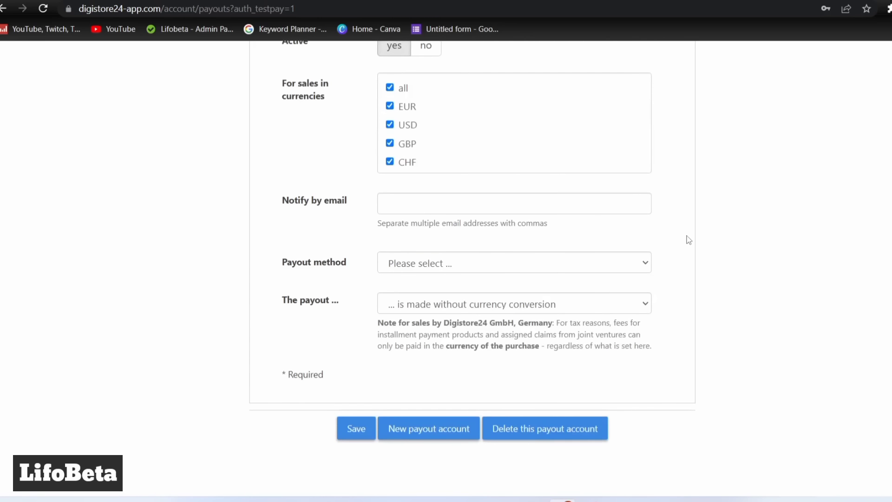
scroll(688, 240, up, 4)
scroll(488, 374, down, 2)
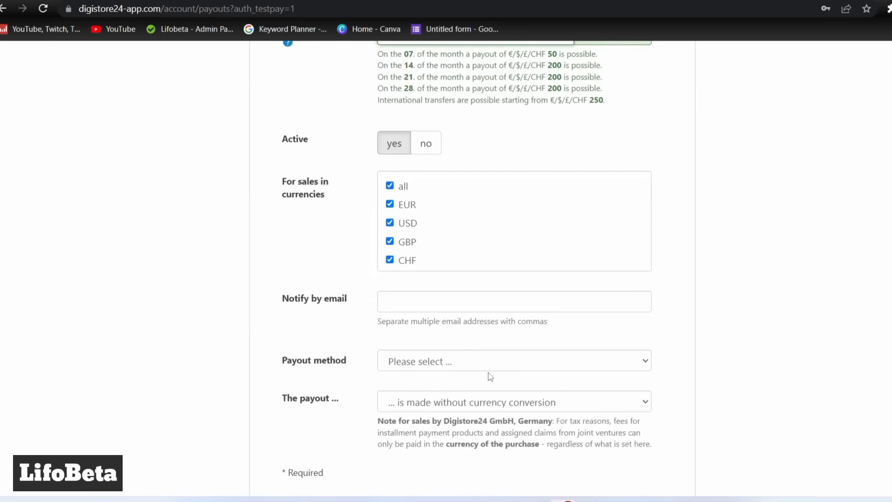
View the available payout methods without selecting one, and return to the payout schedule and threshold settings.
click(443, 369)
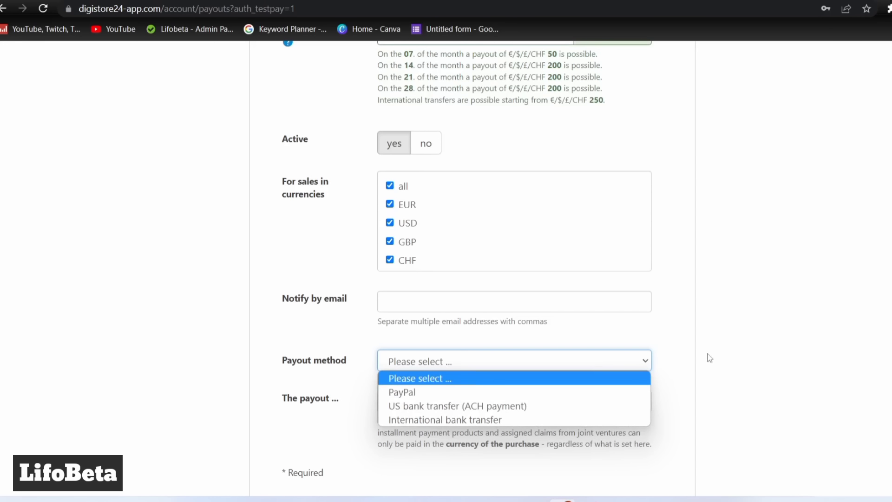
click(728, 262)
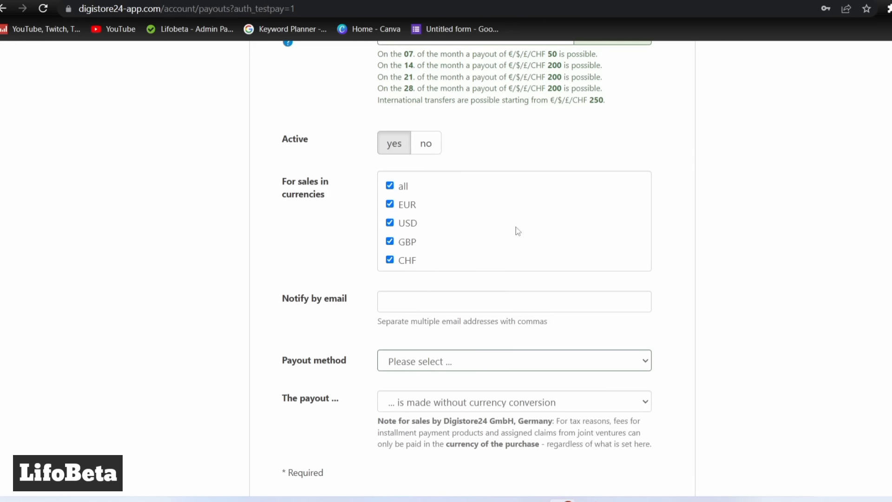
scroll(515, 169, up, 3)
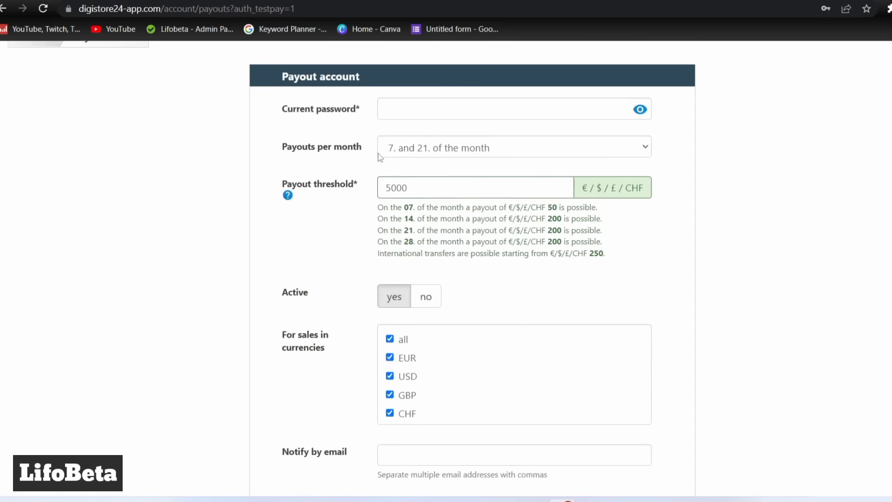